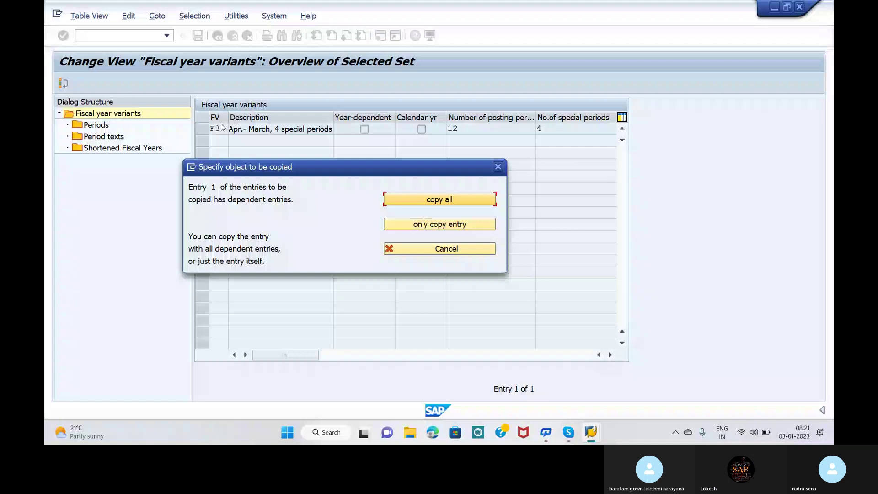
Copy the fiscal year variant entry F3 together with all its dependent entries
key(Return)
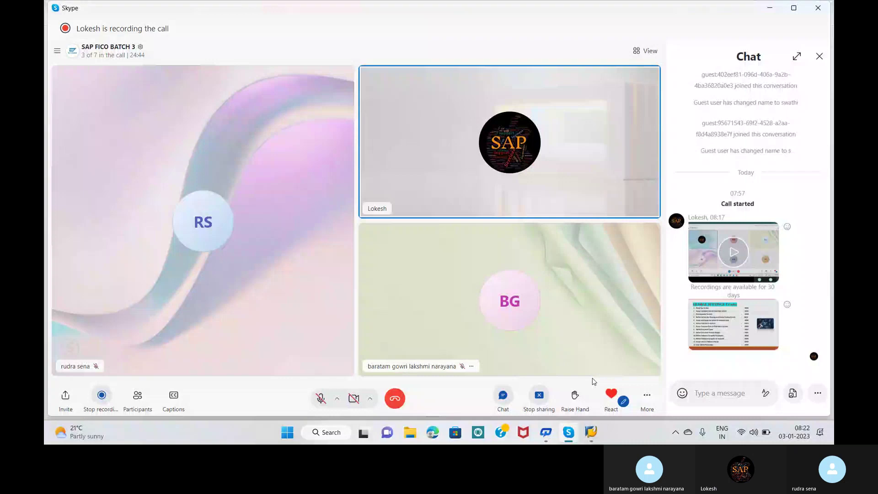
mouse_move(591, 432)
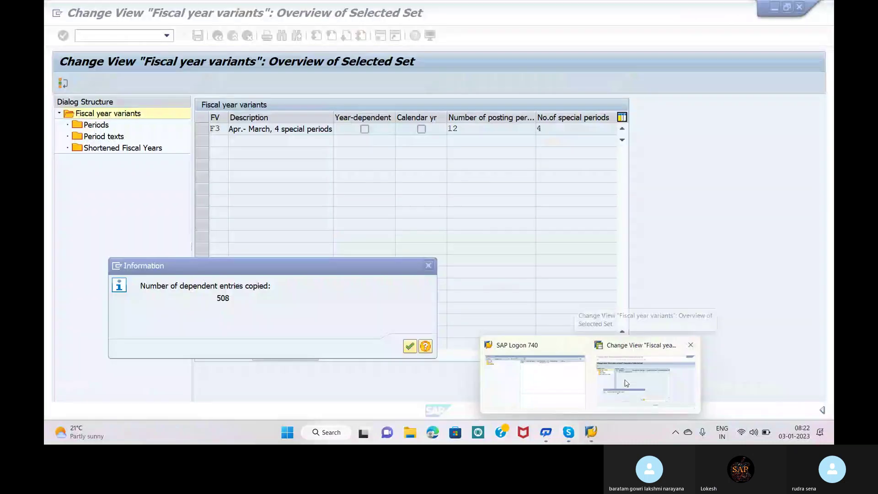
click(627, 383)
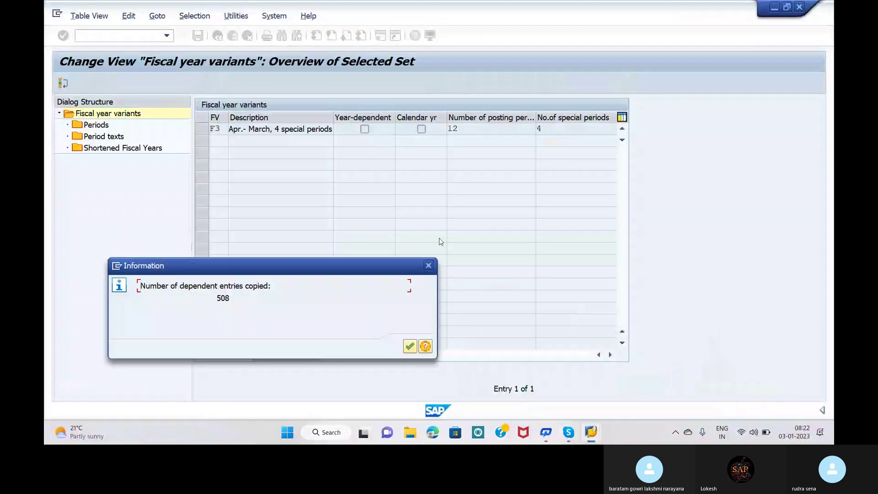
click(589, 197)
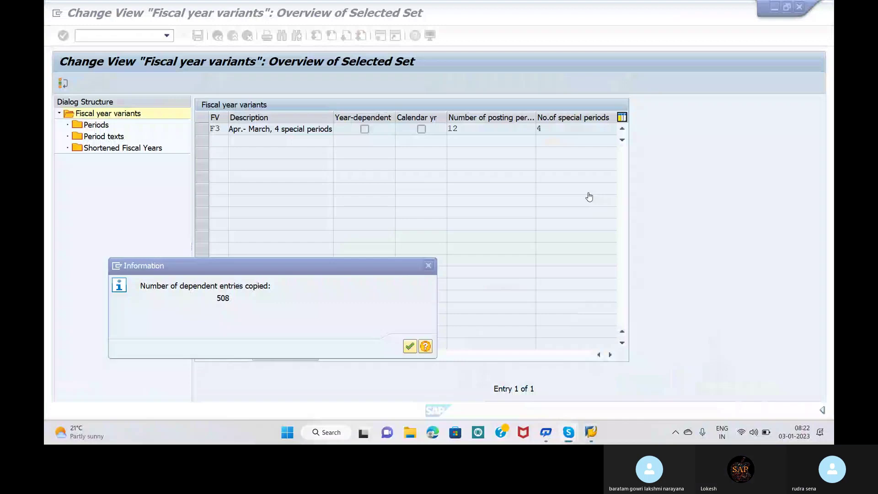
mouse_move(571, 433)
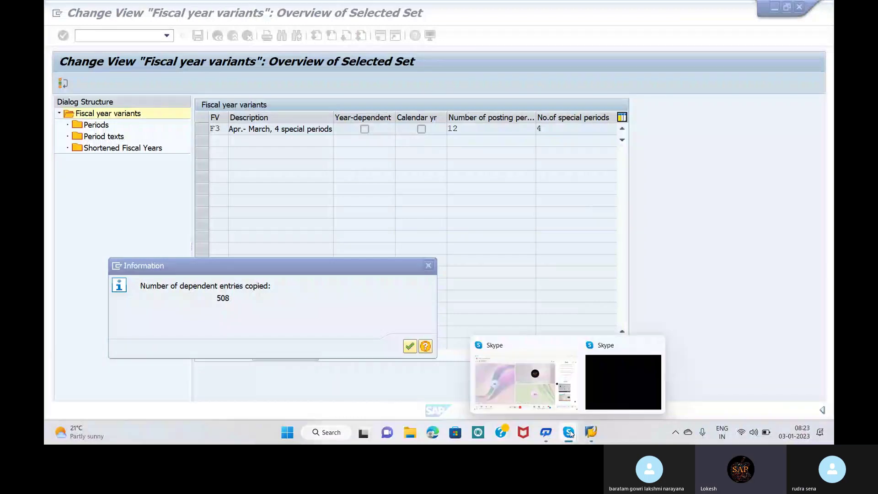
click(571, 433)
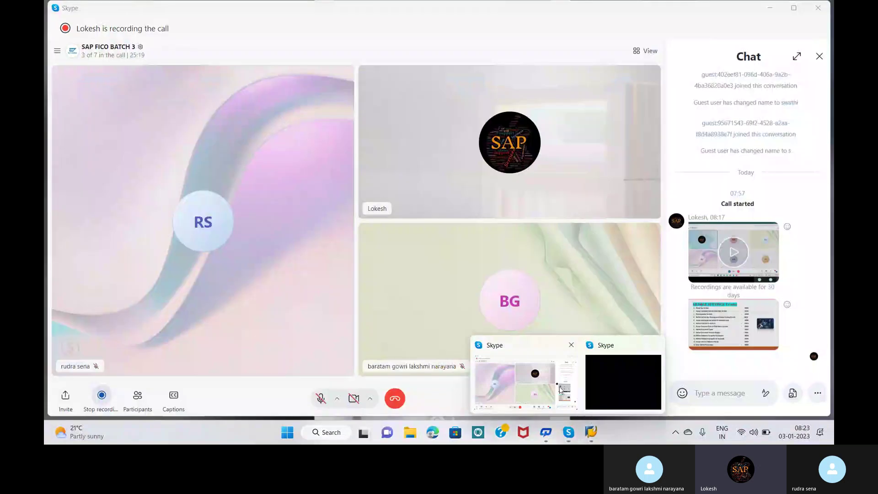
mouse_move(591, 433)
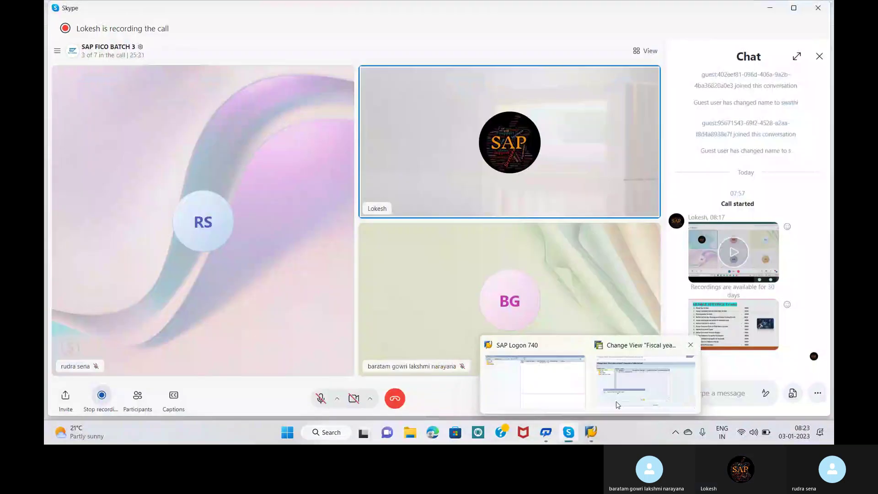
click(619, 405)
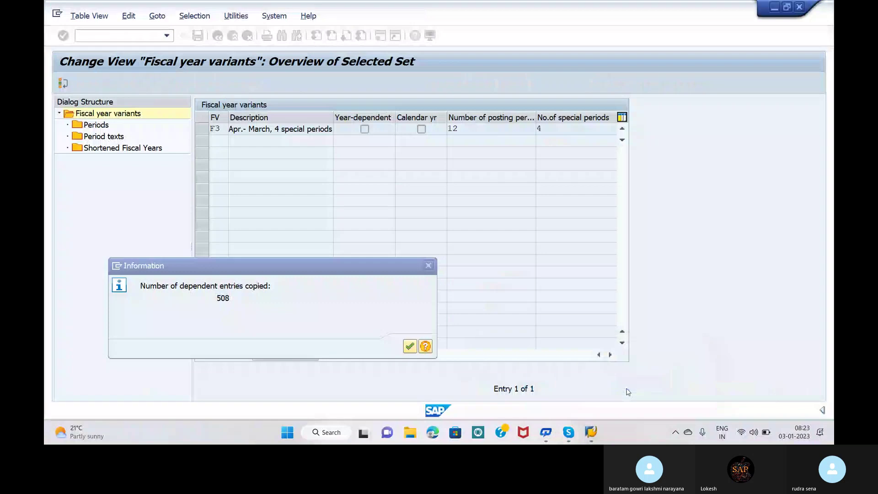
Acknowledge the copy information, select fiscal year variant F3, and go to its periods, agreeing to save the copied data
click(407, 289)
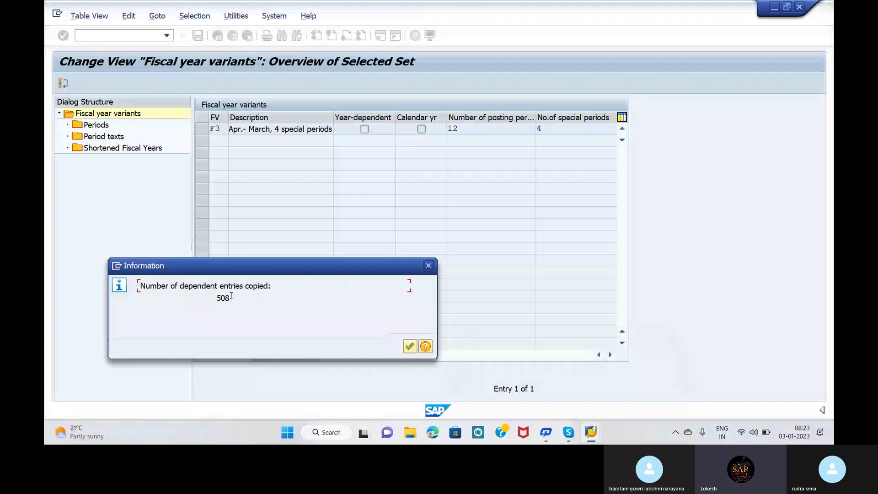
click(413, 344)
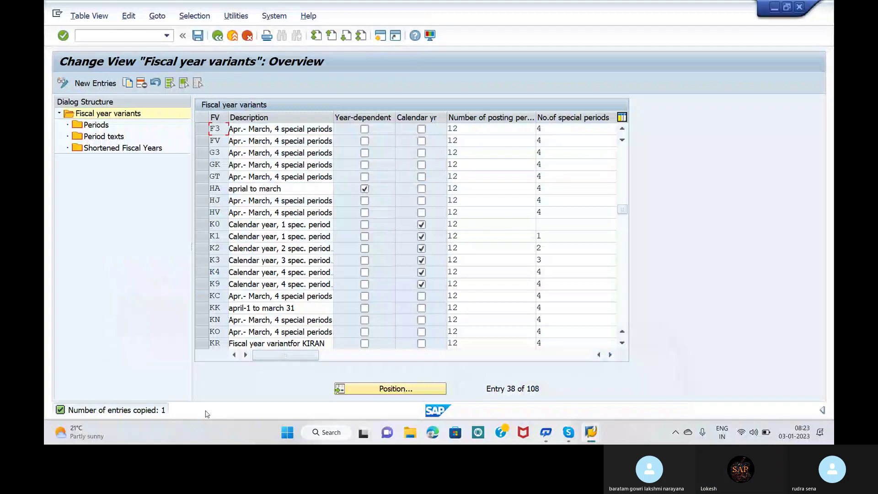
click(201, 128)
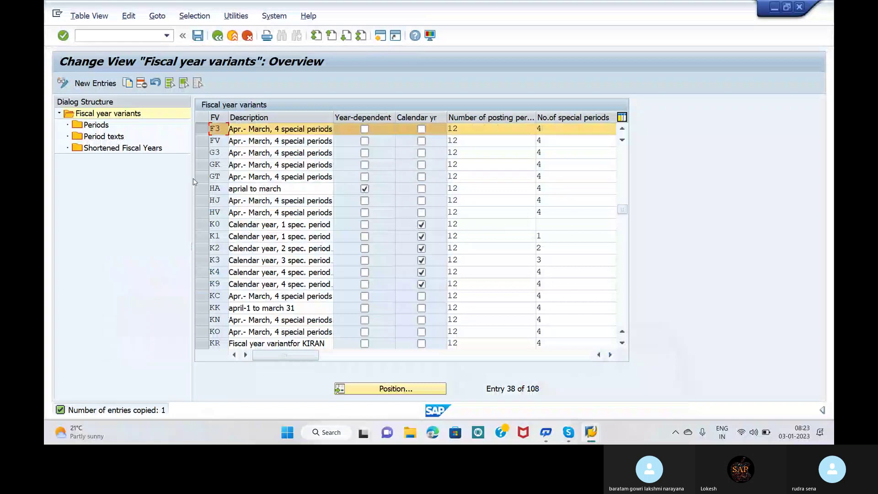
click(100, 126)
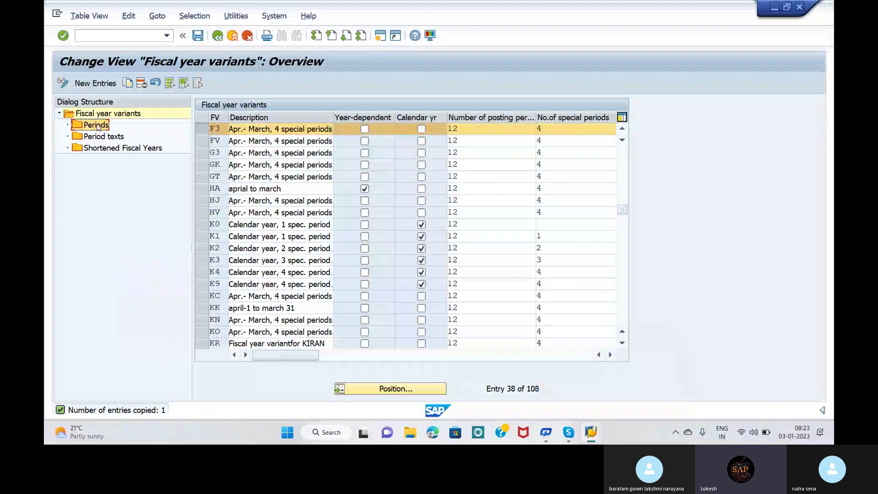
double_click(97, 126)
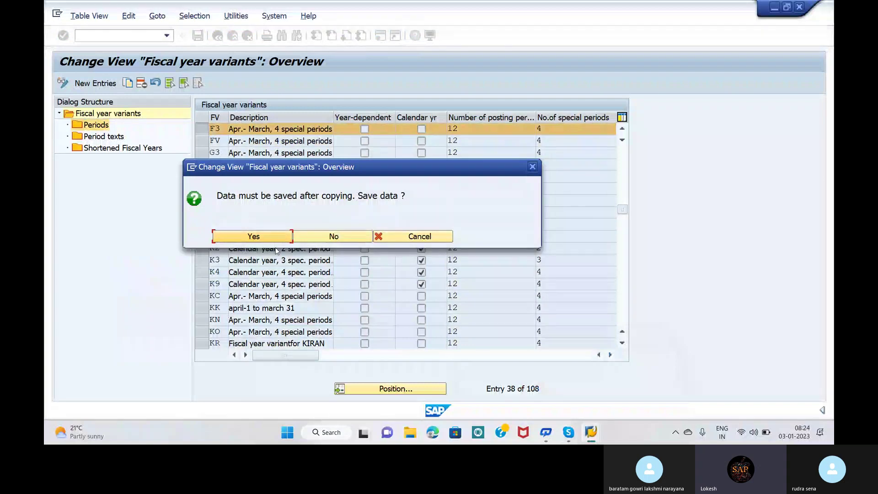
click(254, 237)
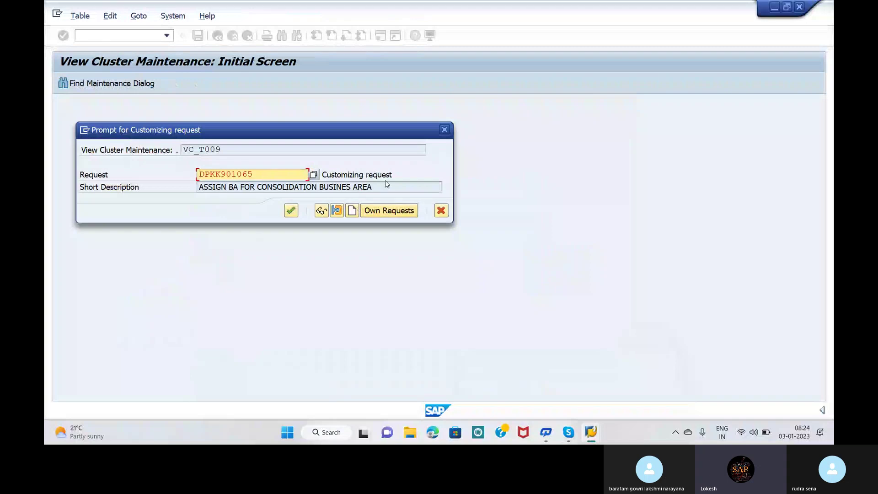
Create a customizing request with the short description GLOBAL SETTINGS and assign the copied fiscal year variant to it
click(352, 211)
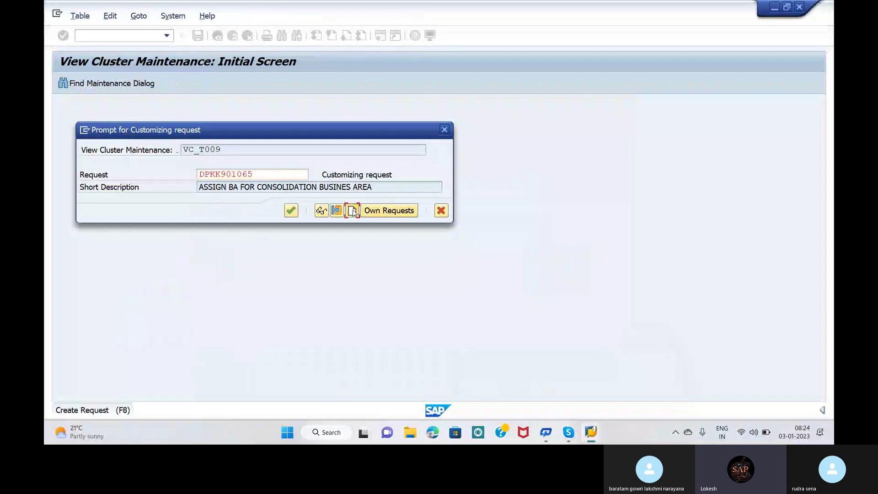
text(GLO)
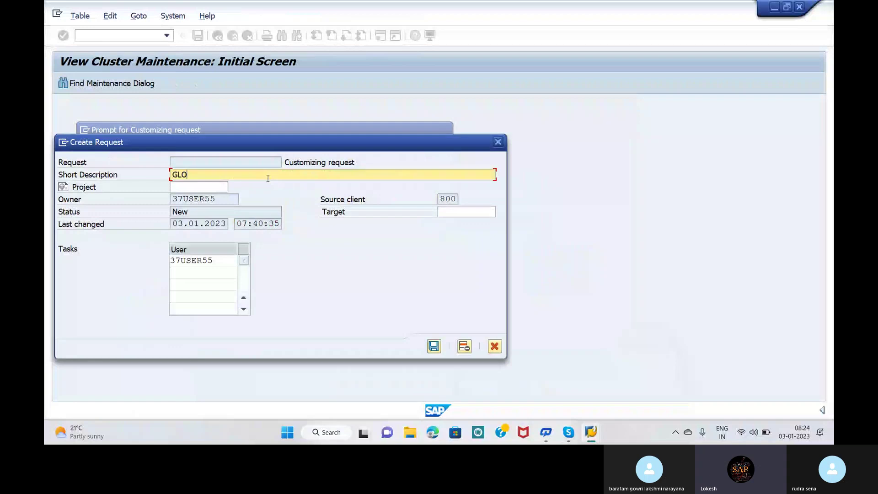
text(BAL SETTINGS)
click(434, 347)
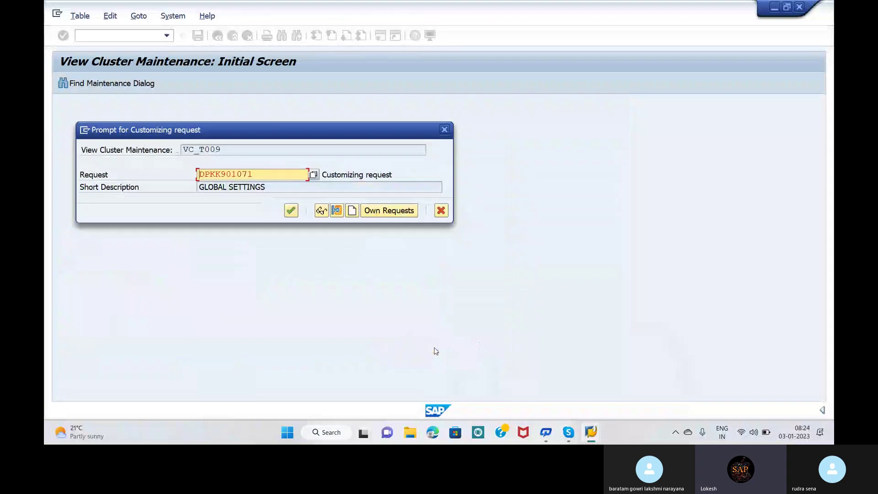
click(291, 210)
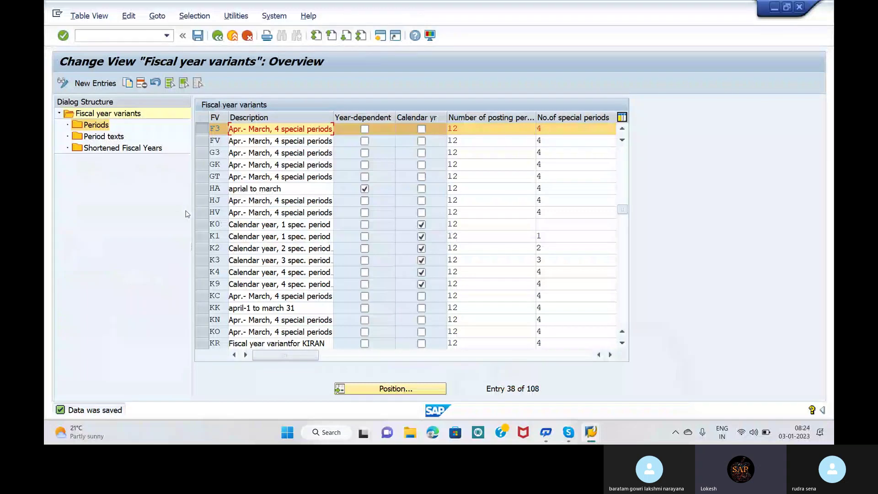
Open the periods of fiscal year variant F3 and start new entries for its period texts
click(96, 125)
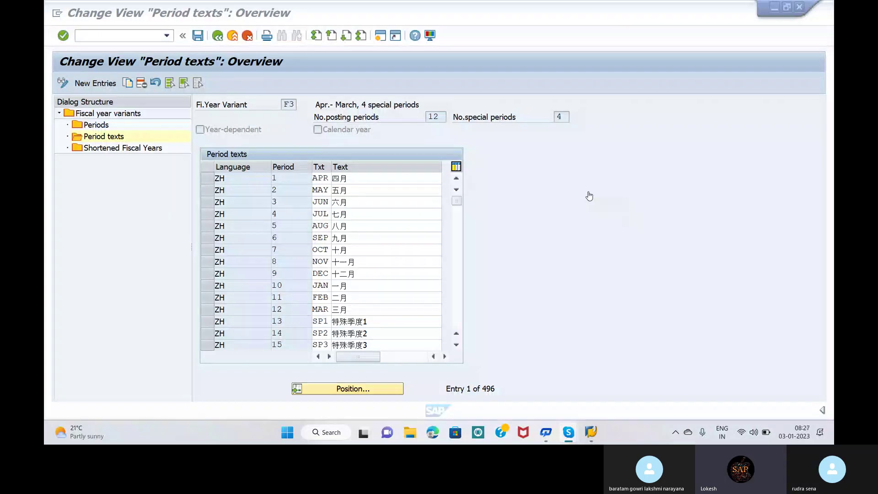
click(90, 83)
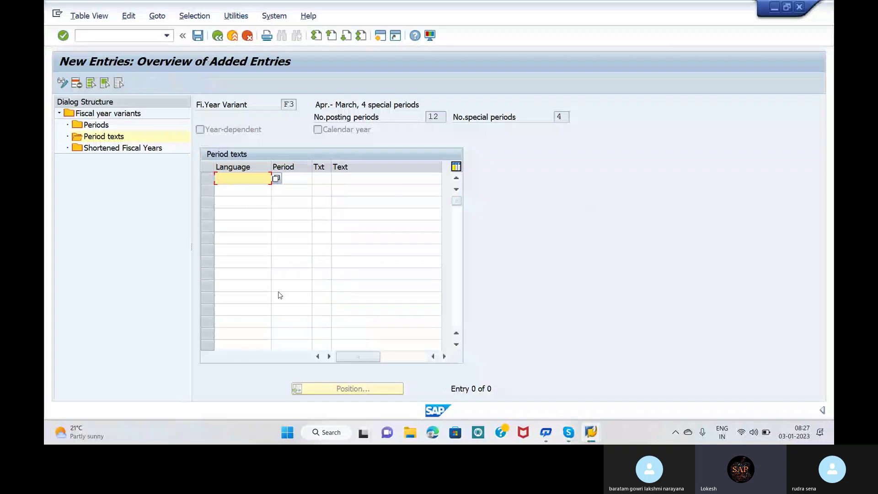
Switch to Excel and copy the English month list in cells A1:D12 of Sheet6 in the sap workbook
click(326, 433)
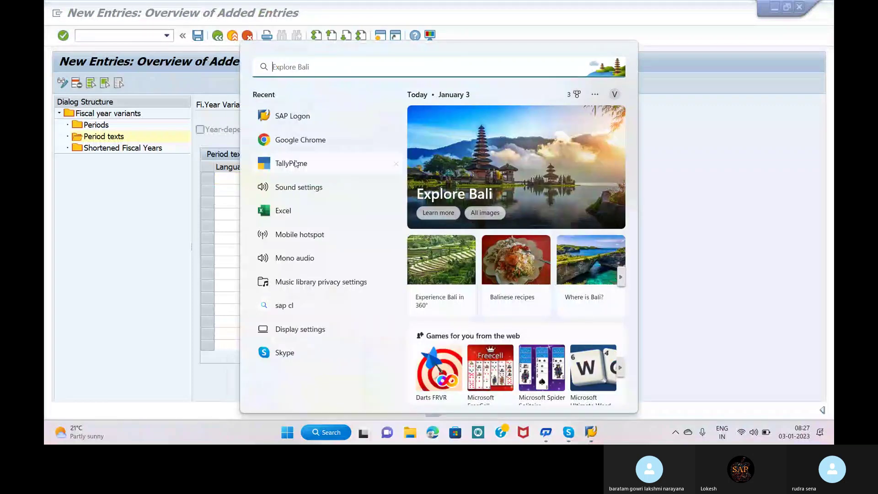
click(283, 210)
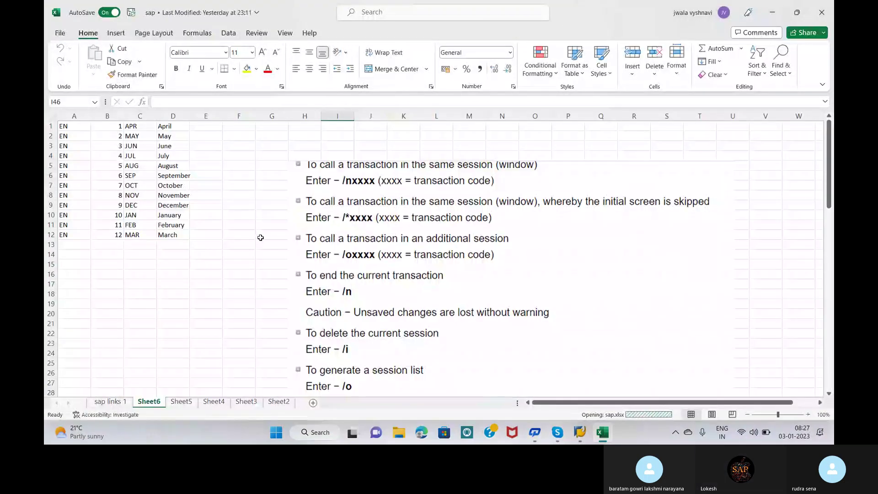
click(66, 126)
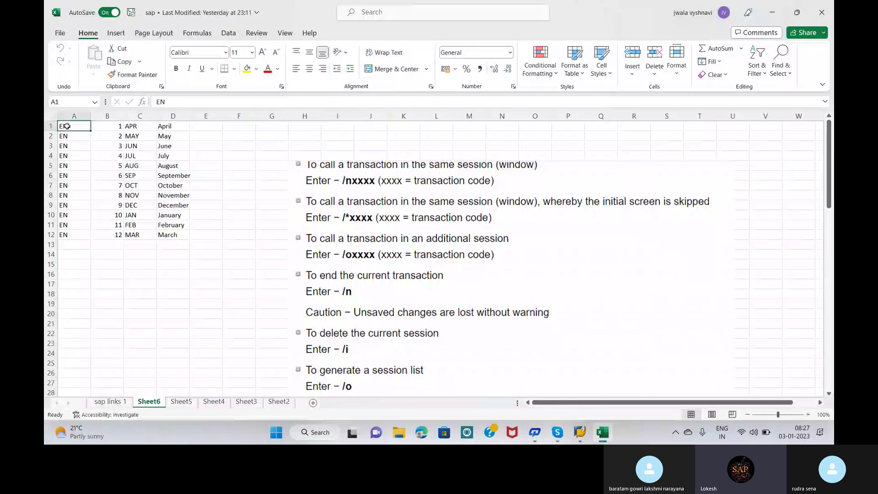
click(94, 154)
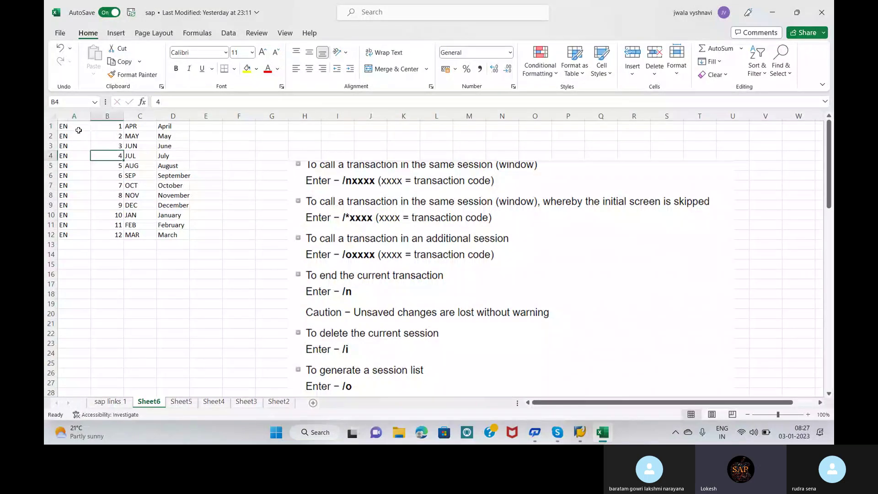
click(79, 130)
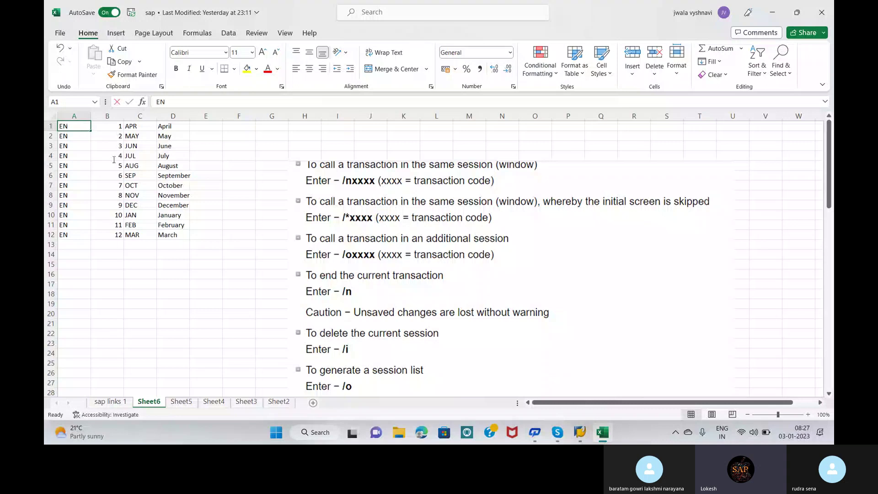
double_click(77, 127)
key(Escape)
drag(73, 125, 164, 241)
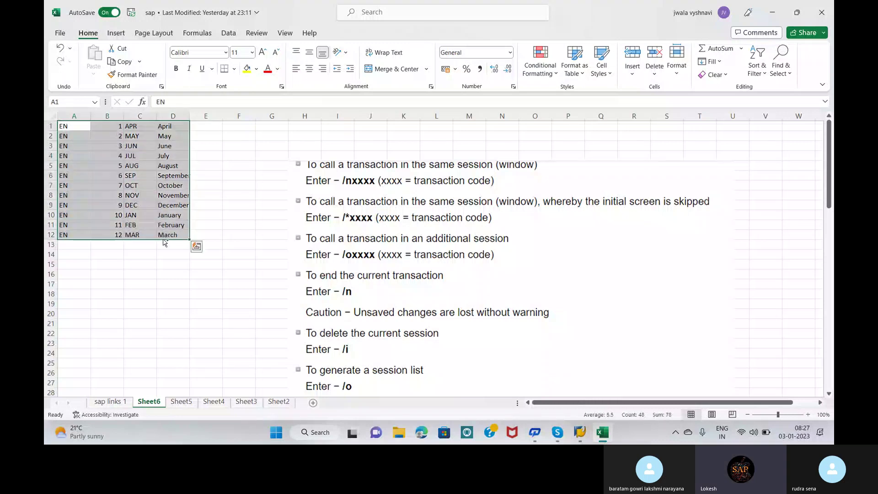
key(ctrl+c)
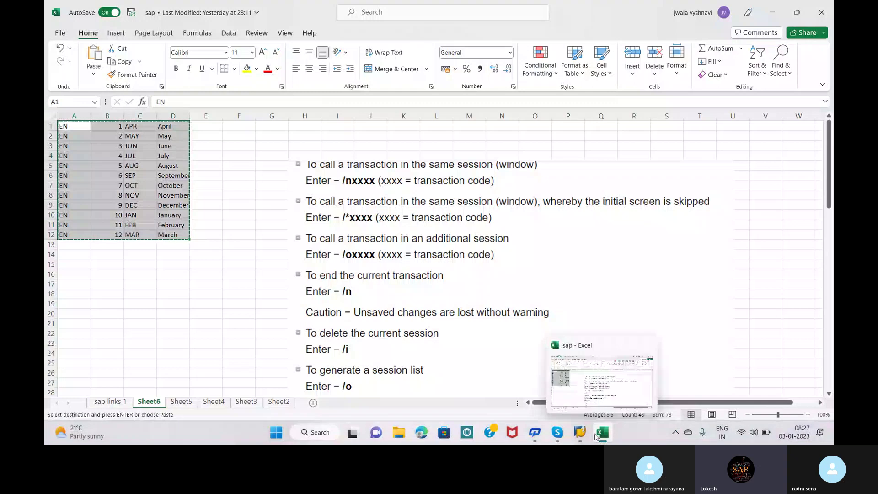
Switch back to SAP and paste the copied EN rows for periods 1 to 12, April to March, into the new period texts
mouse_move(581, 432)
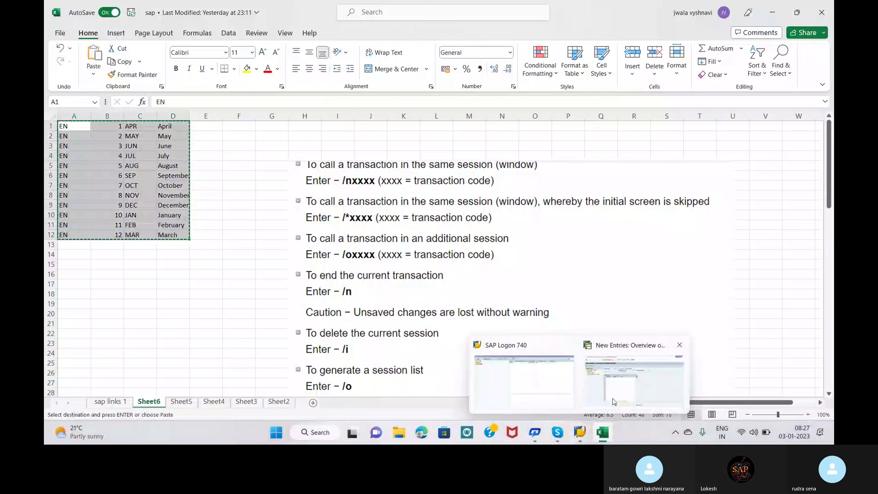
mouse_move(613, 402)
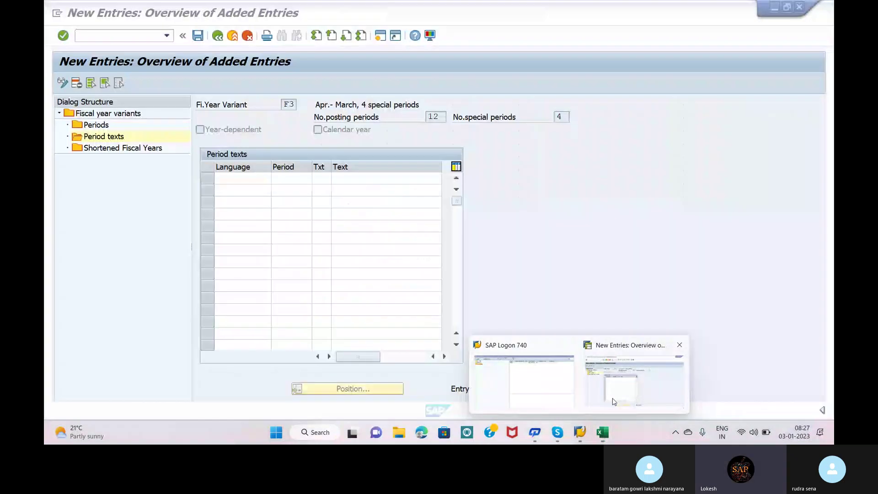
click(614, 402)
key(ctrl+v)
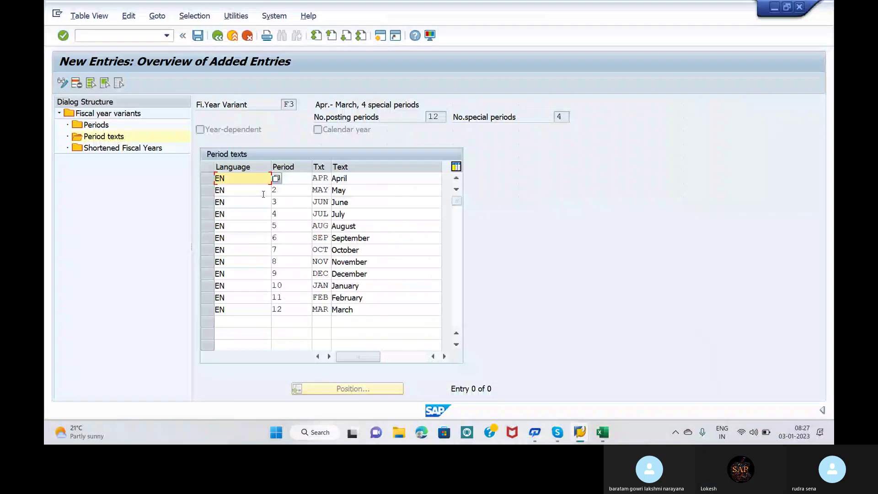
click(390, 271)
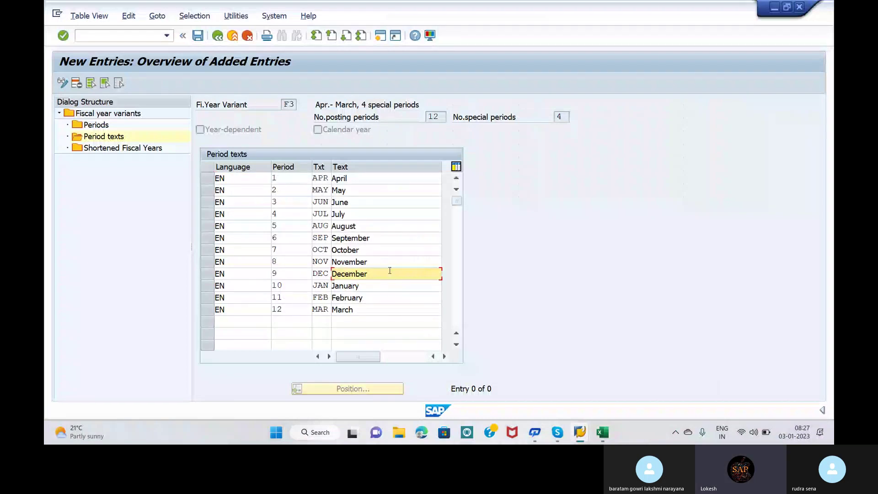
click(389, 201)
click(391, 286)
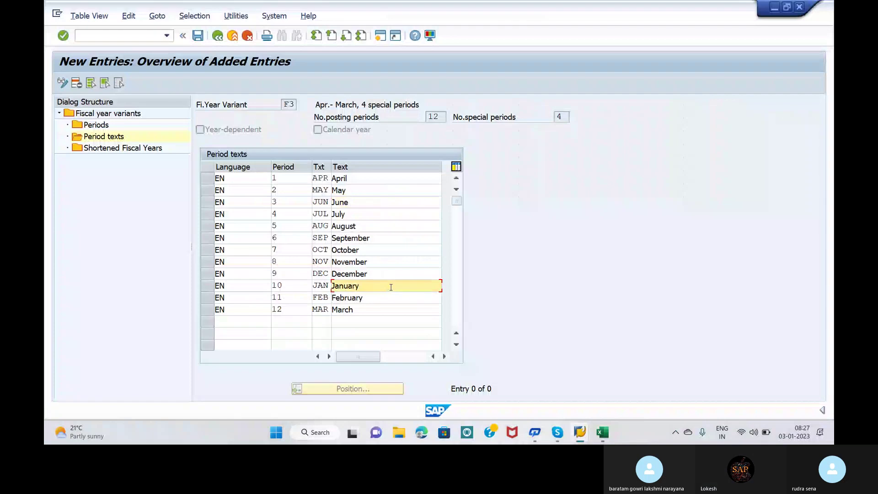
Try to save the pasted EN period texts of fiscal year variant F3
click(197, 35)
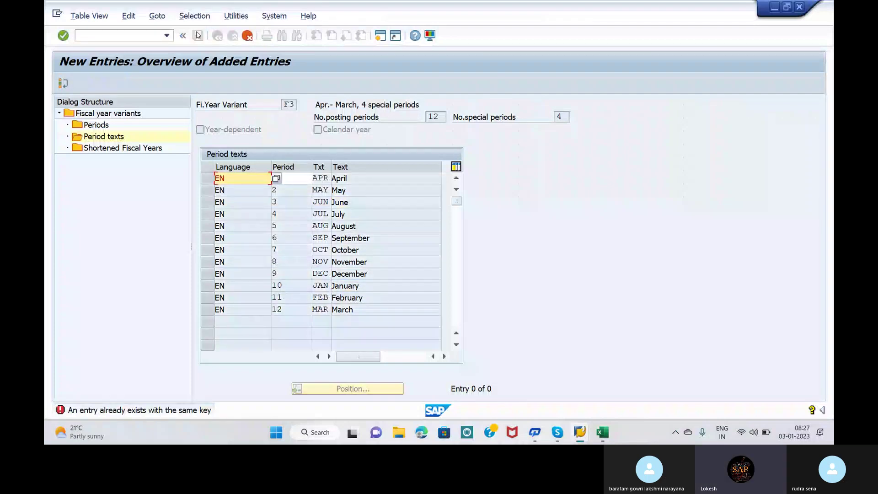
key(Return)
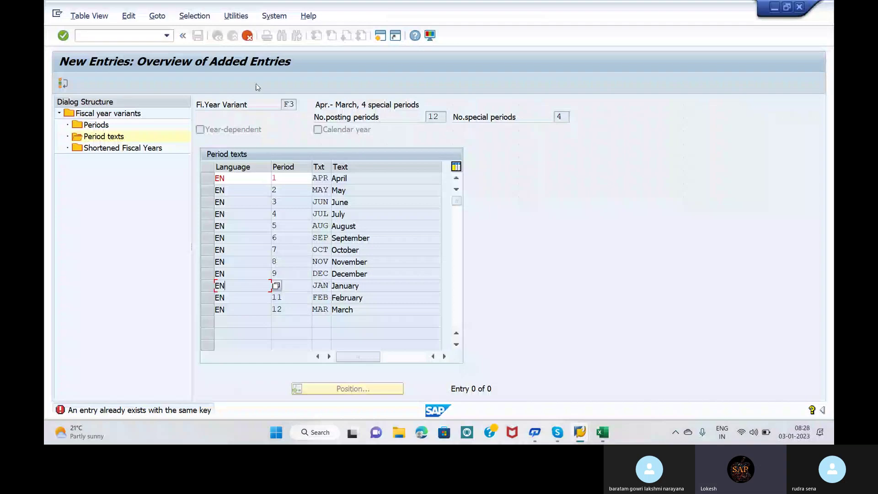
Discard the unsaved new entries, return to the period texts overview of variant F3, and save
click(247, 36)
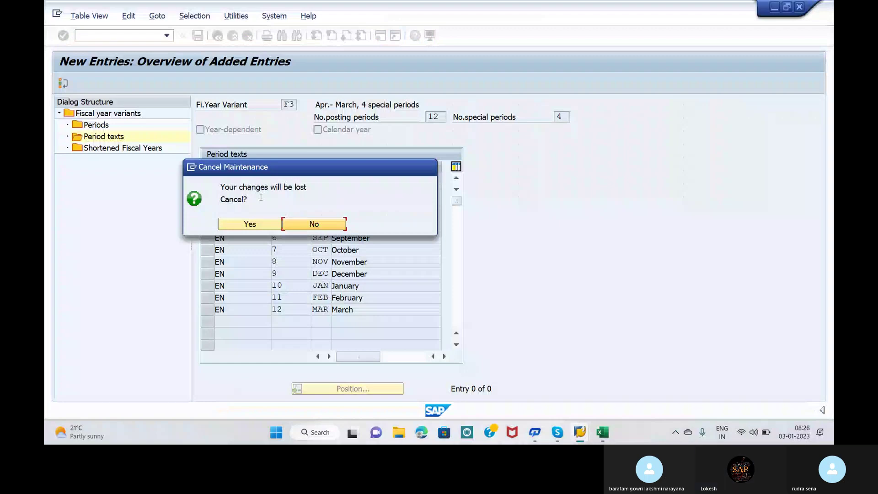
click(259, 224)
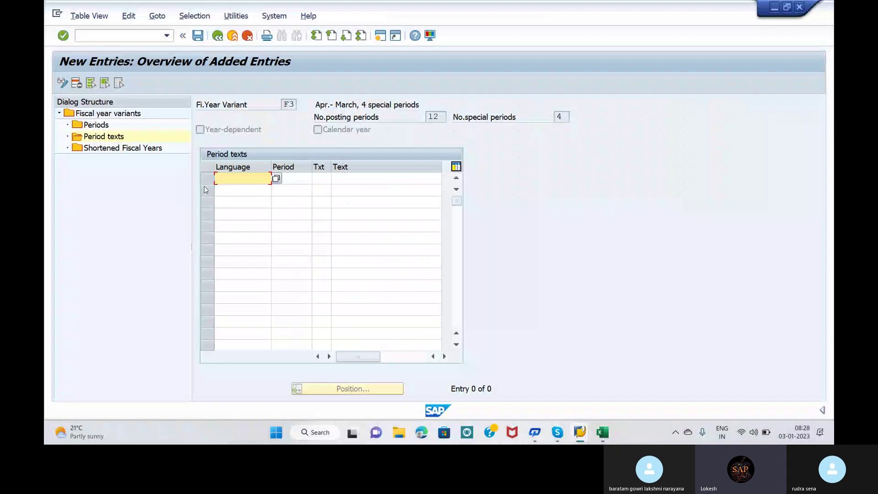
click(218, 35)
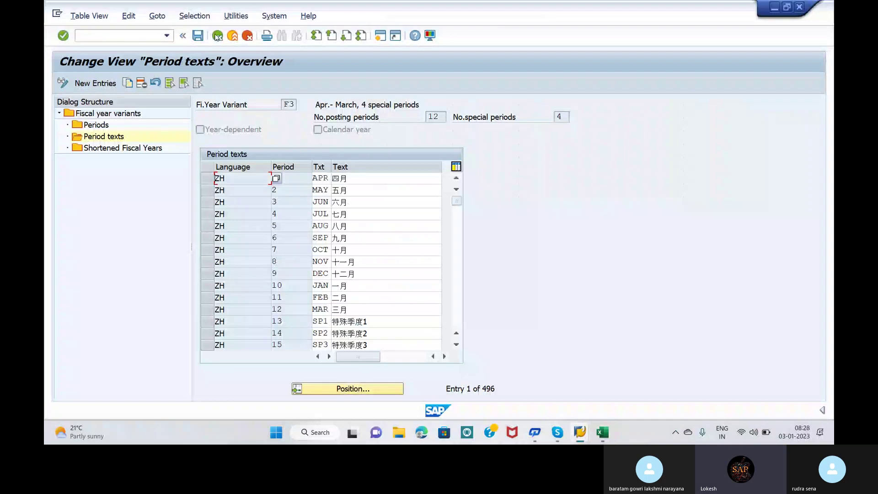
click(198, 35)
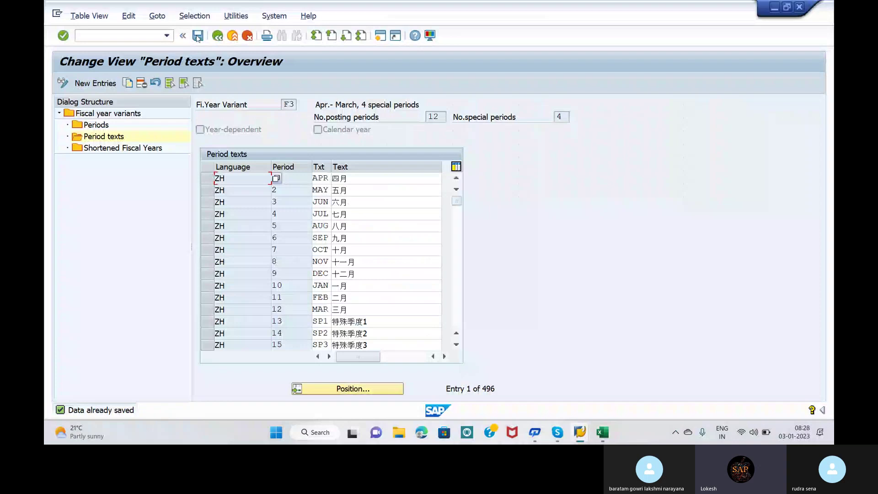
Check the Global Settings T-code list in Skype, and open transaction OB37 in SAP to assign company codes to fiscal year variants
mouse_move(559, 435)
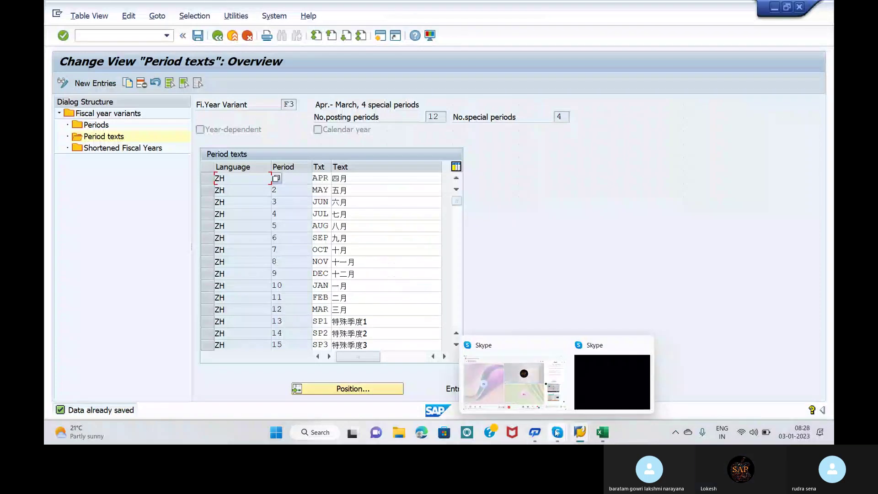
click(551, 397)
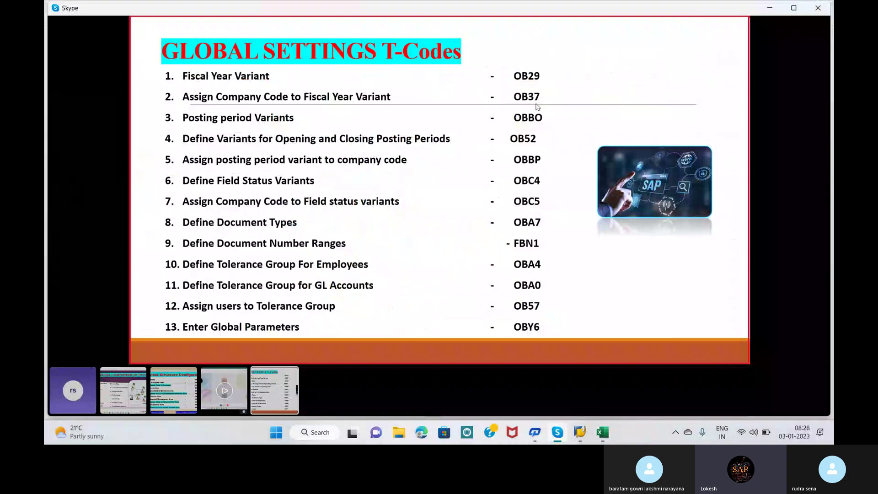
mouse_move(580, 432)
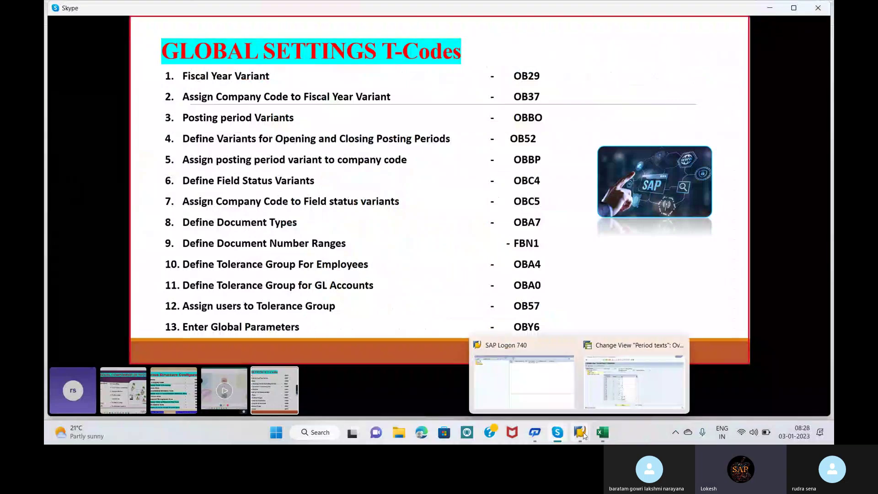
click(613, 396)
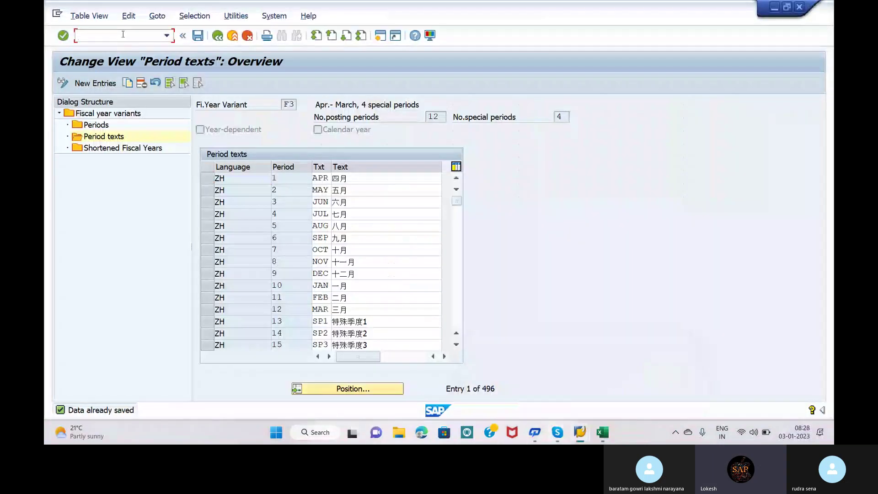
text(/NOB37)
key(Return)
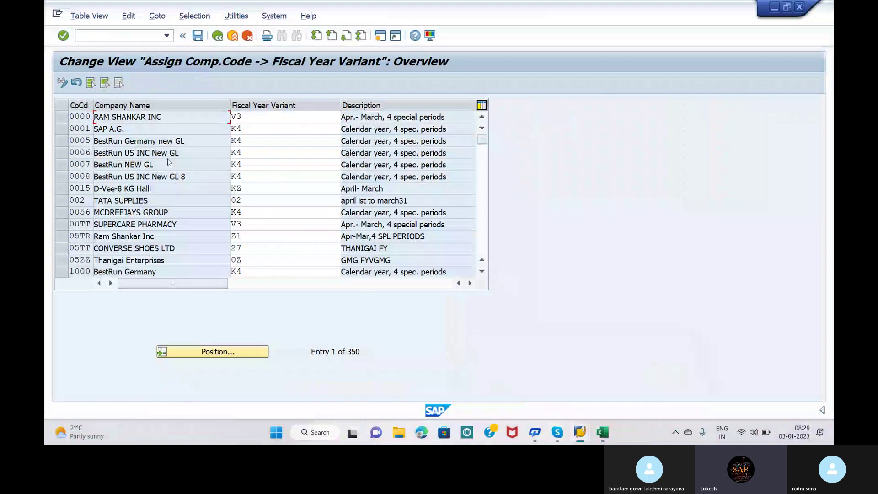
Position the list on company code OPP5 and enter F3 as its fiscal year variant
click(212, 351)
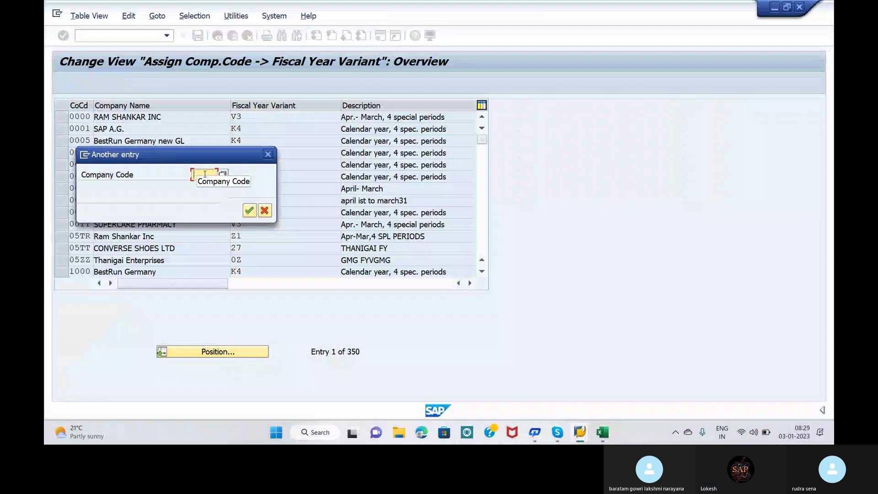
text(OPP)
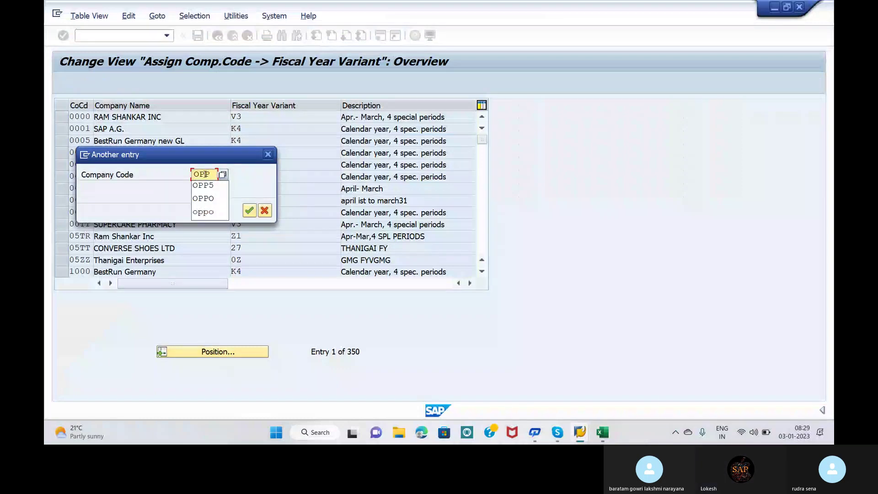
click(202, 185)
click(249, 211)
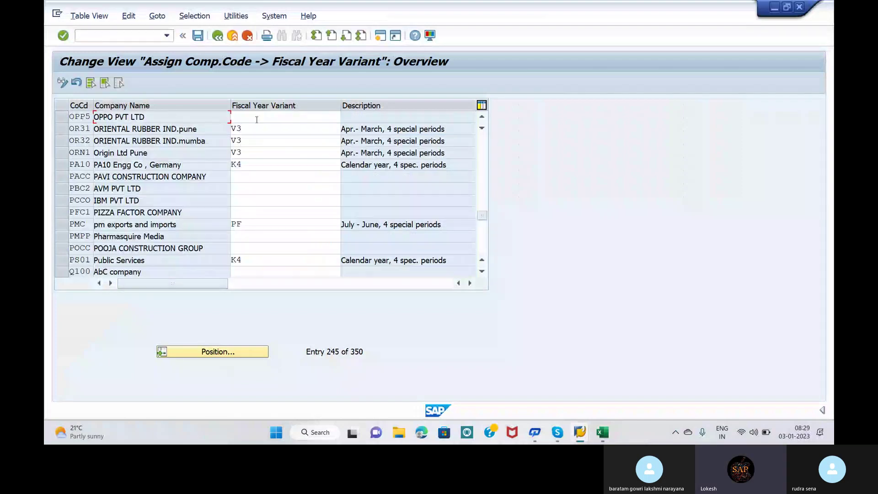
click(257, 120)
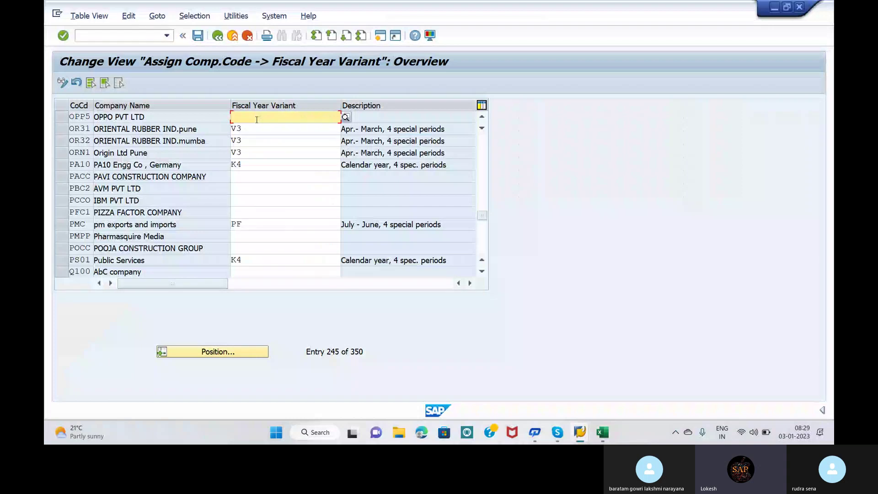
text(F3)
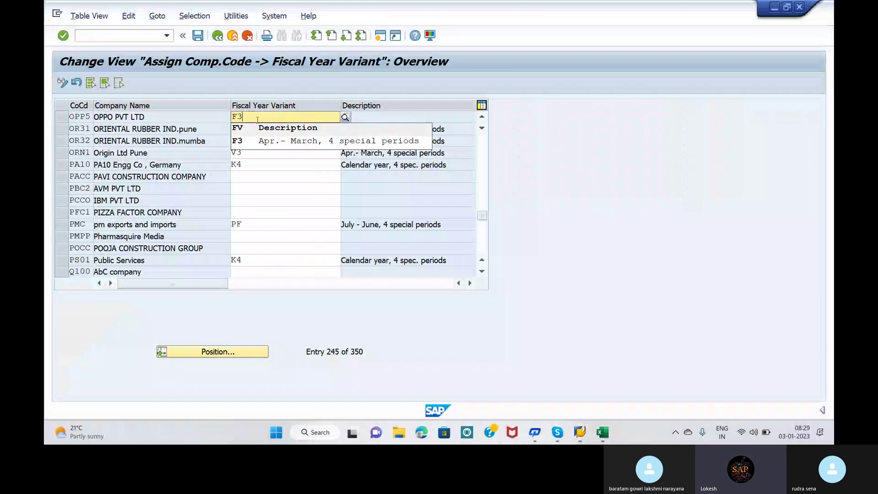
click(282, 139)
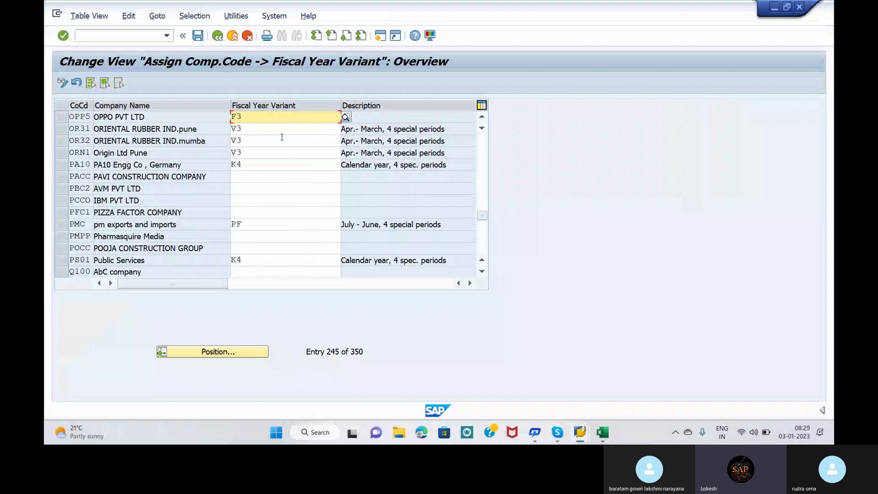
Validate the OPP5 entry, passing over the company codes that have no fiscal year variant
key(Return)
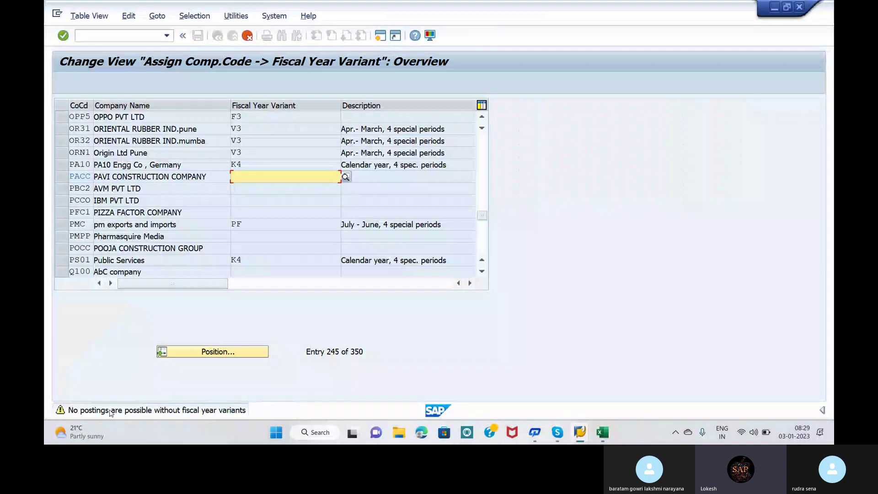
key(Return)
key(Return)
key(Return)
key(Return)
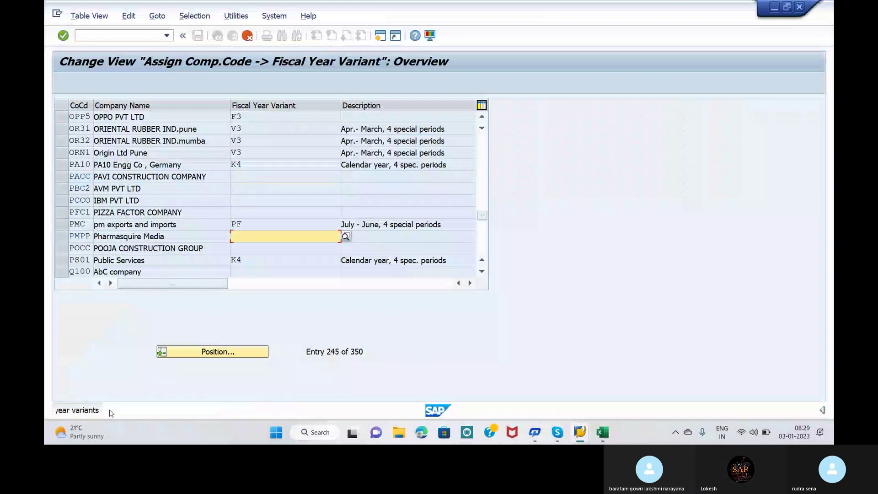
key(Return)
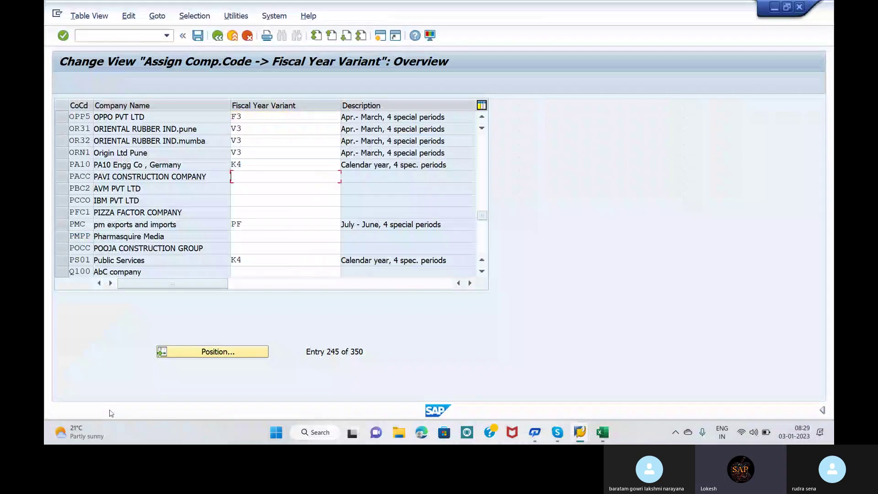
key(Return)
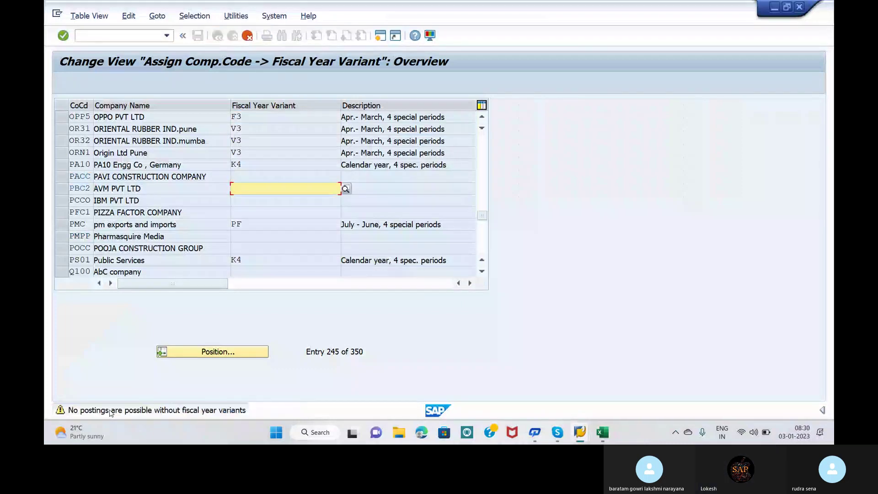
key(Return)
key(Return)
key(Return)
key(Return)
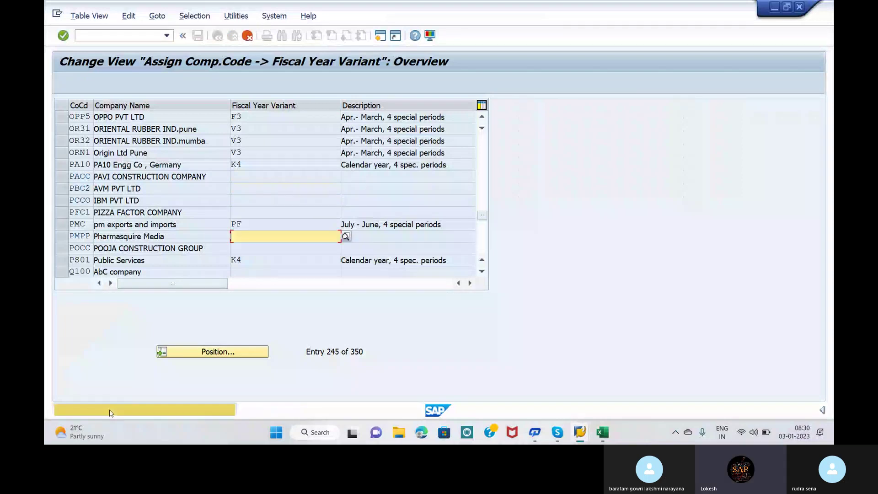
key(Return)
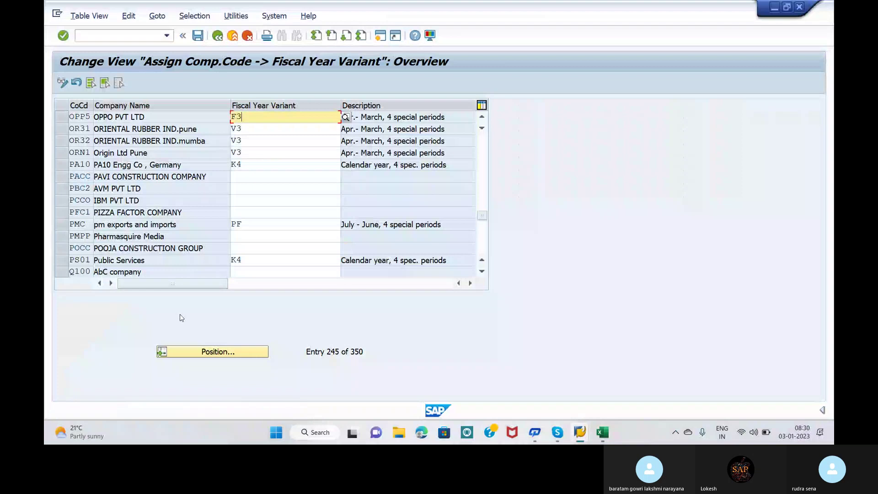
Save the OPP5 fiscal year variant assignment to the GLOBAL SETTINGS customizing request
click(198, 37)
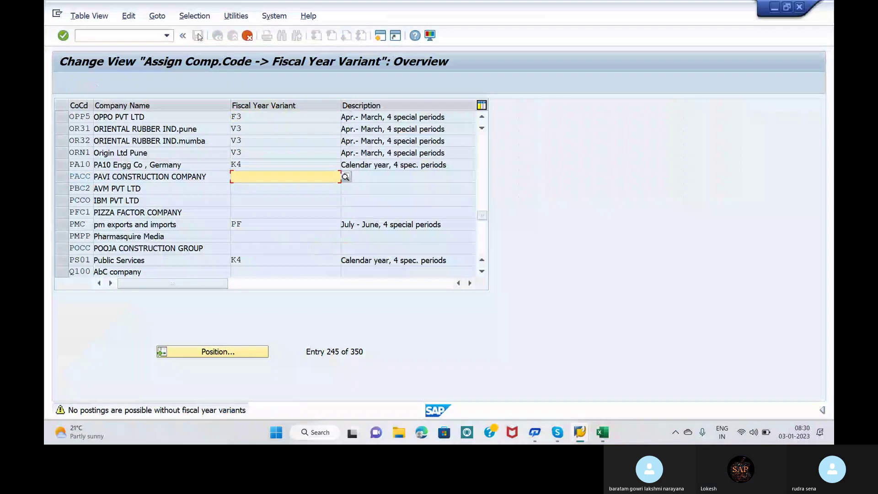
key(Return)
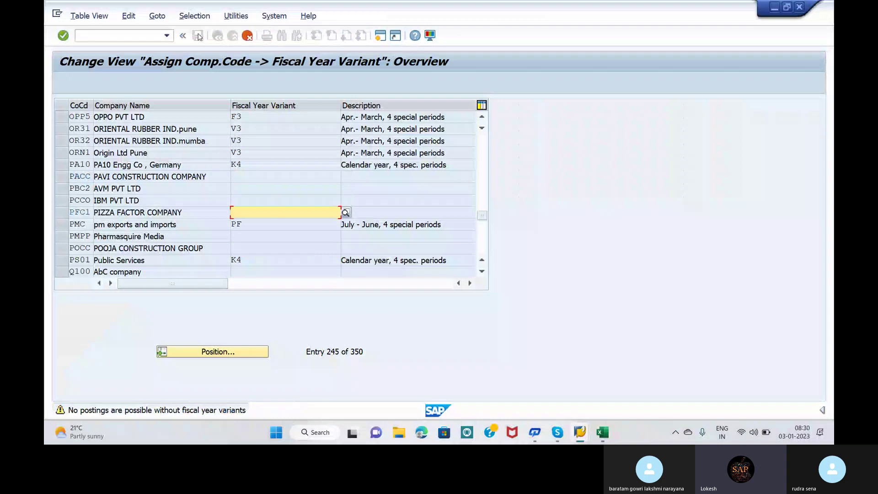
key(Return)
key(Return)
key(Return)
click(198, 36)
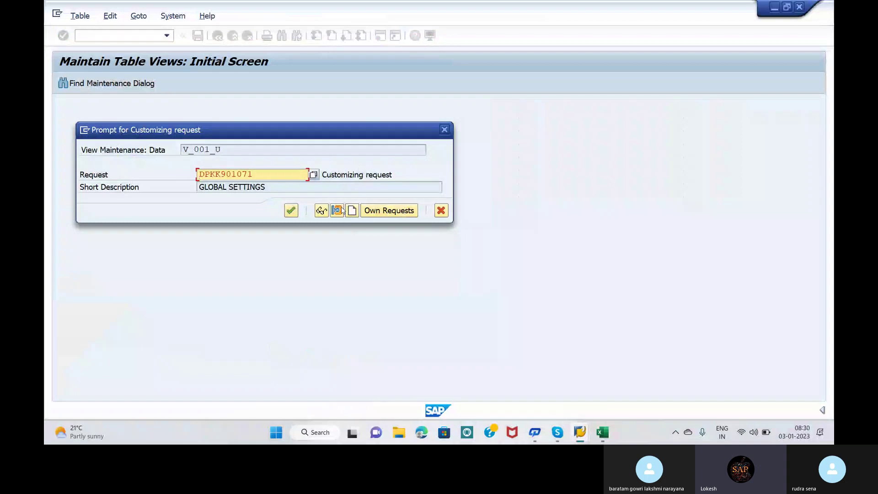
click(290, 209)
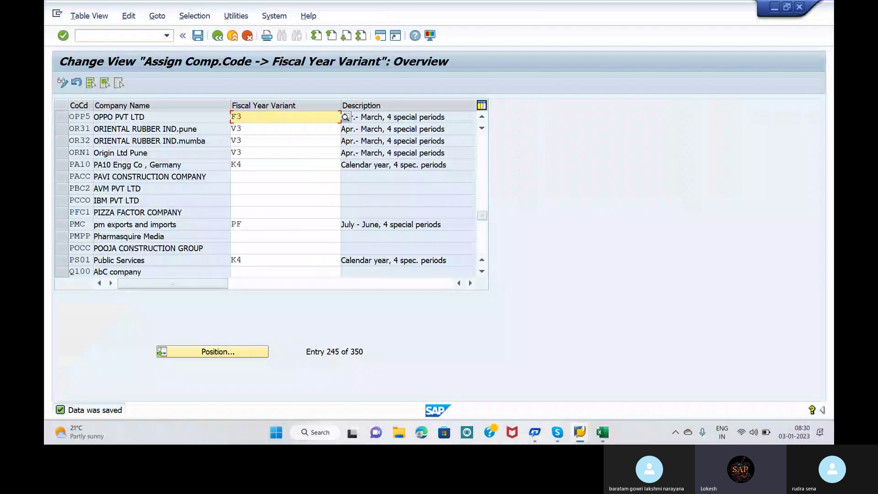
Open transaction OBBO to define posting period variants
mouse_move(557, 432)
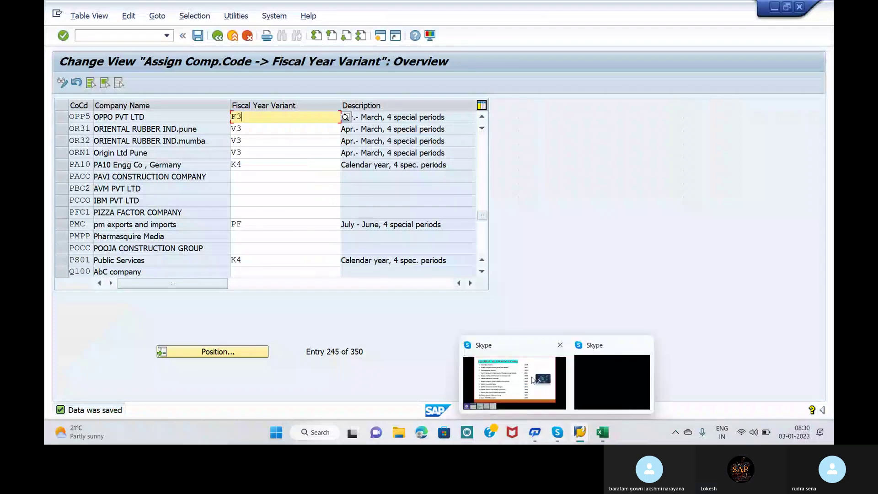
mouse_move(531, 373)
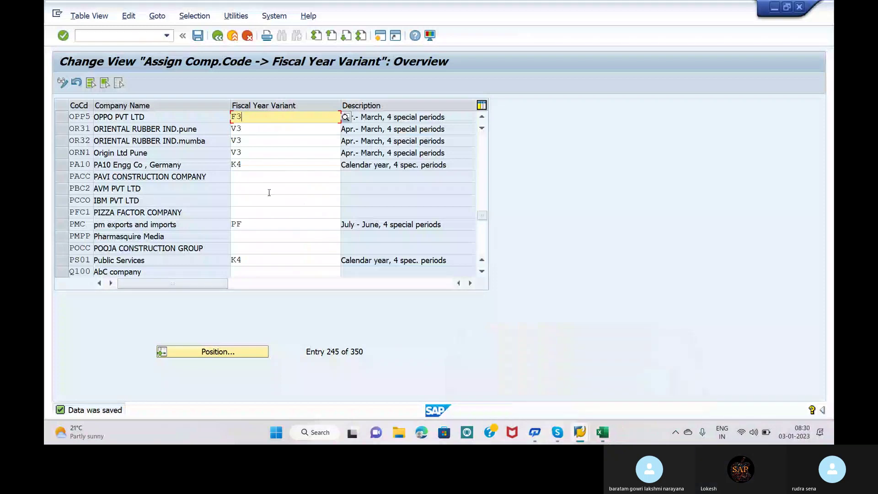
click(120, 33)
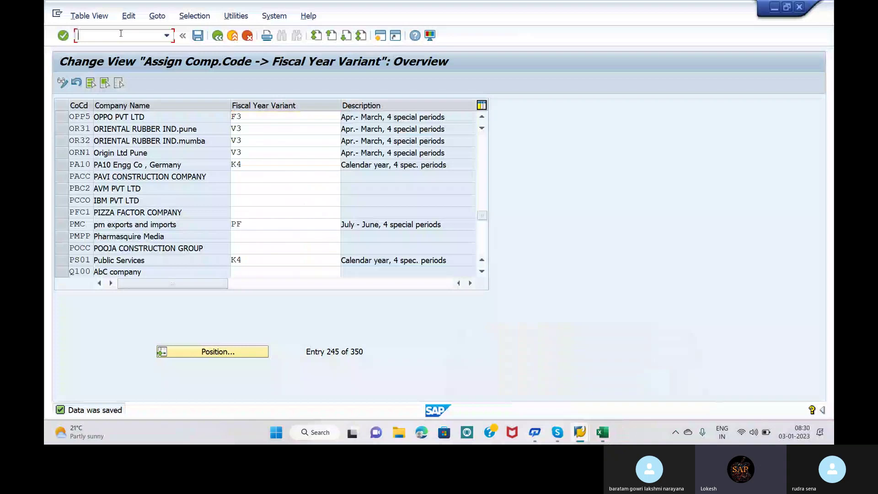
text(/NOBBO)
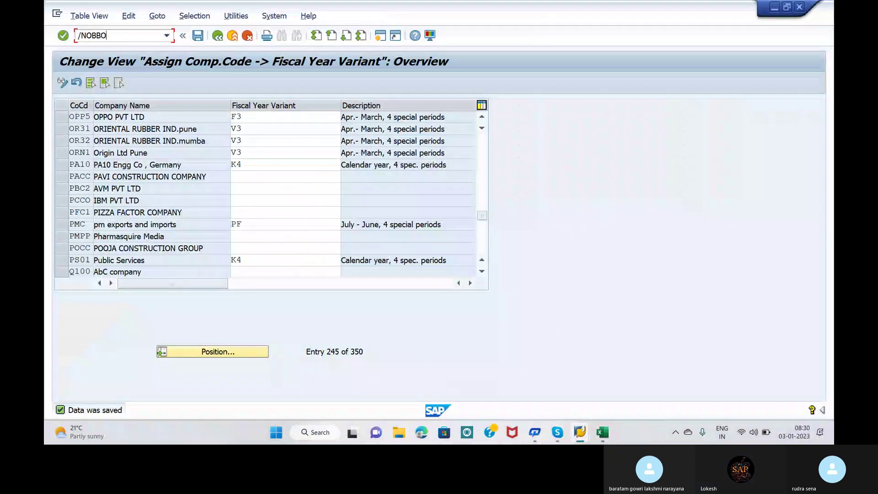
key(Return)
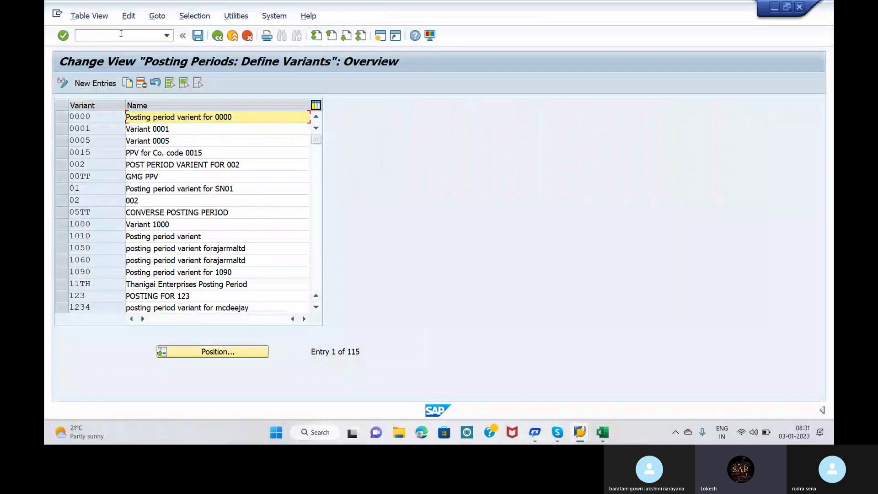
Create posting period variant OPP5 named "POSTING PERIOD VARIENT FOR OPPO5" and save it to the GLOBAL SETTINGS customizing request
click(95, 83)
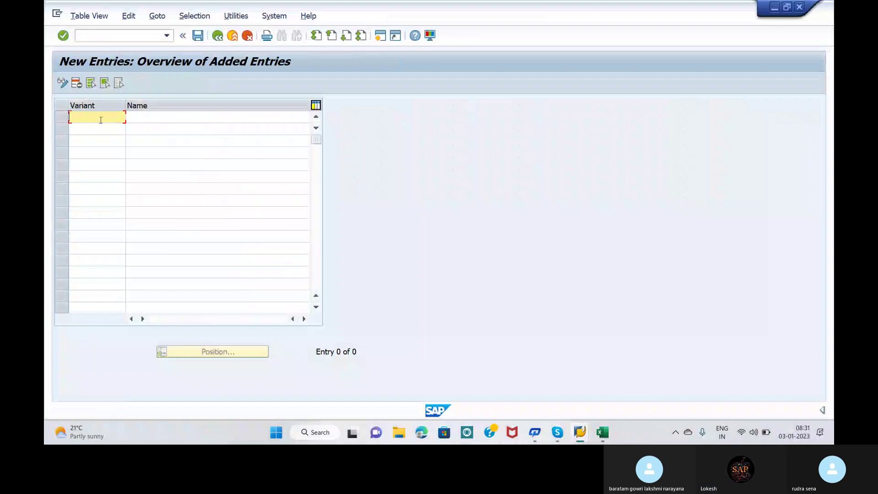
text(OPP)
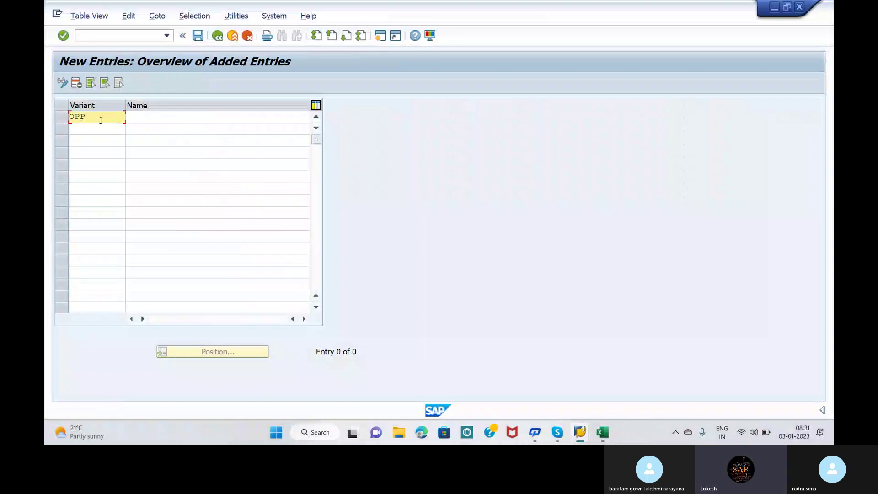
text(5)
click(138, 114)
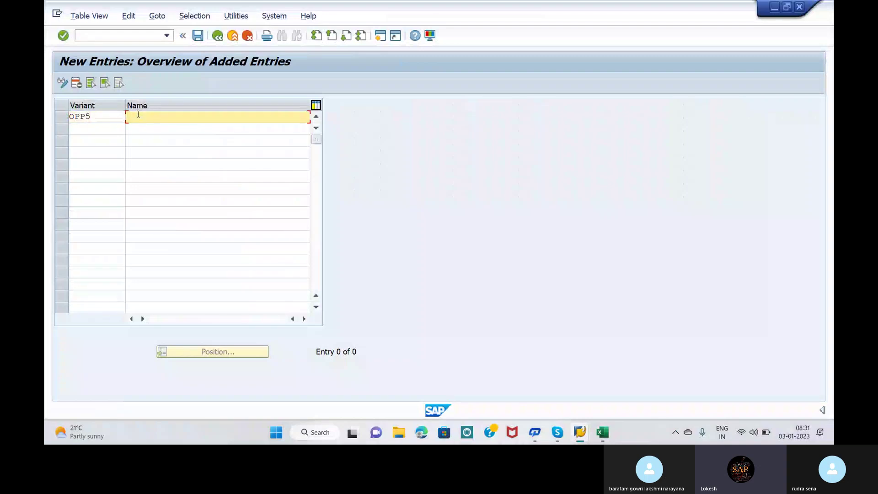
text(POS)
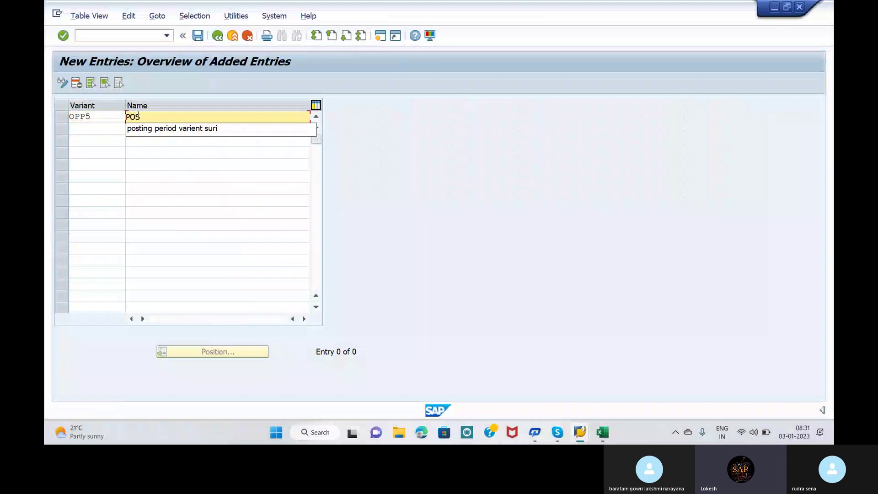
text(TIN)
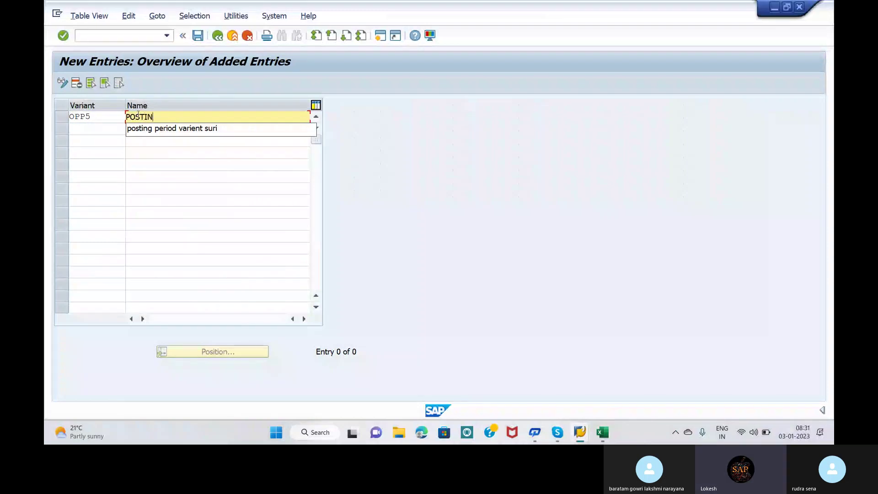
text(G P)
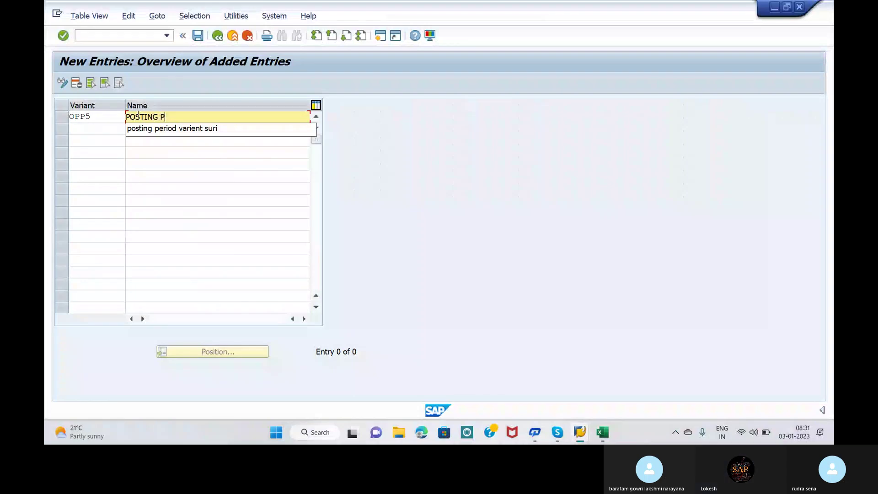
text(ERIOD VA)
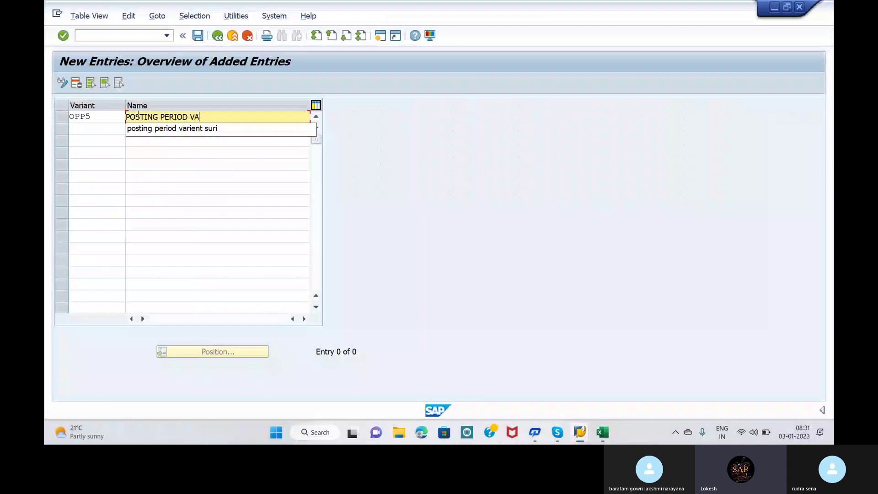
text(RIENT)
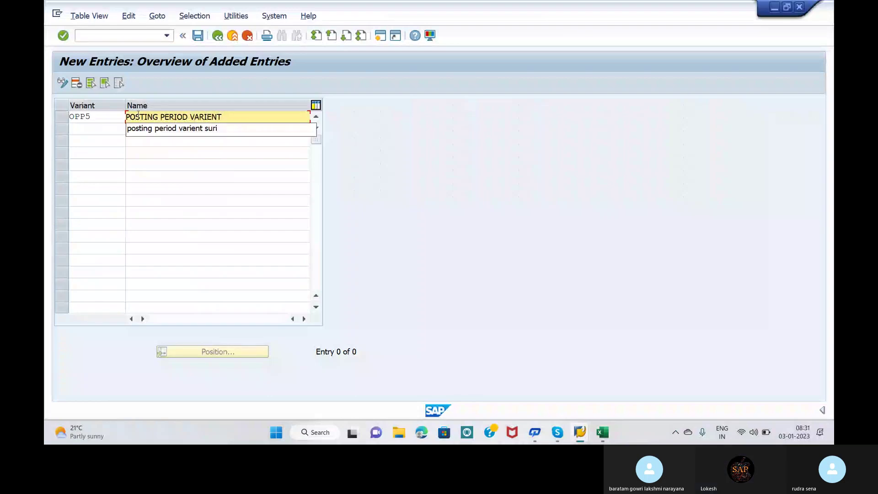
text( FOR )
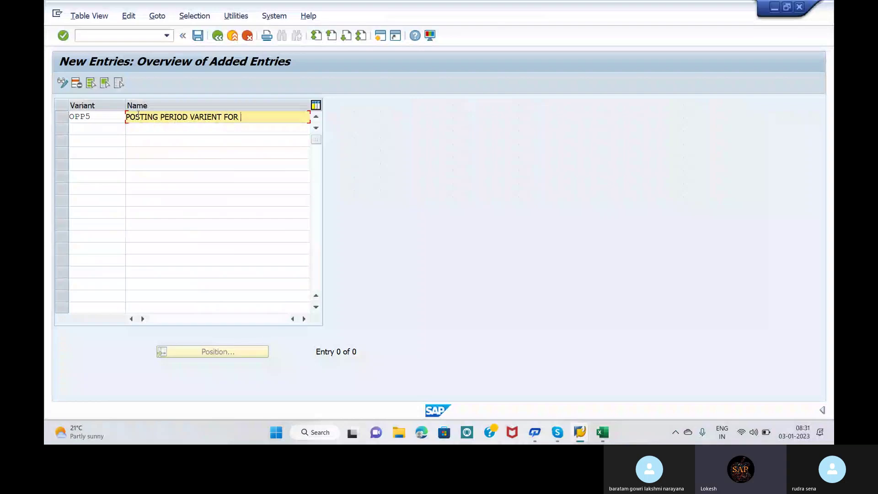
text(OPPO)
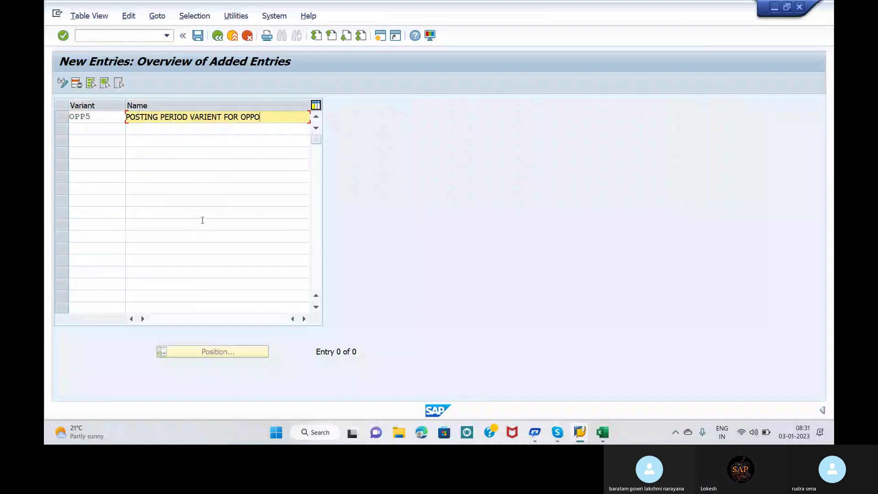
text(5)
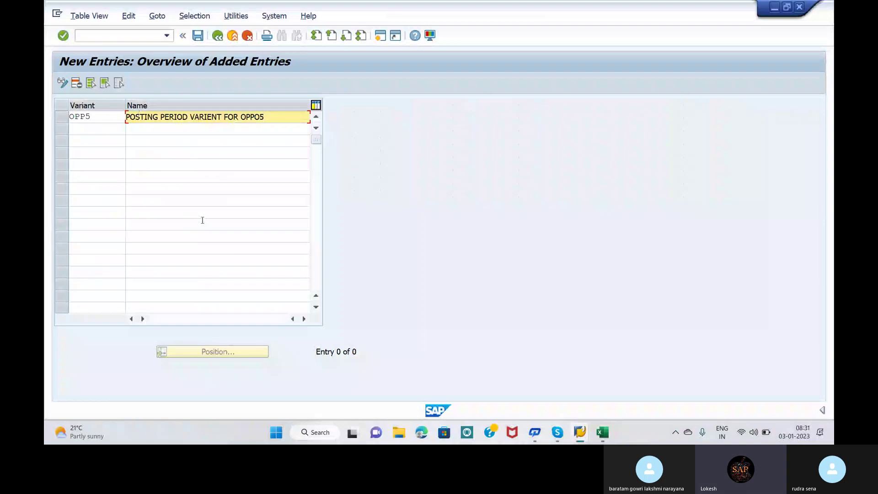
click(198, 36)
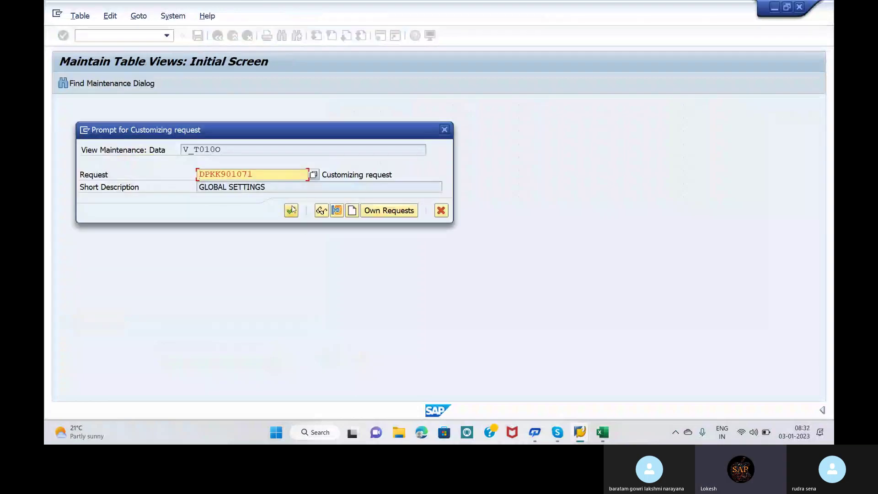
click(291, 211)
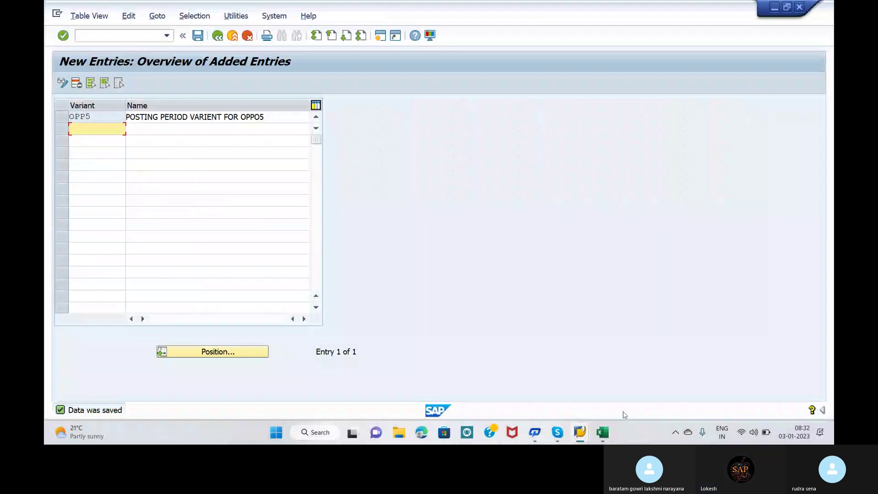
Open transaction OB52 to specify the time intervals of the posting periods
mouse_move(557, 432)
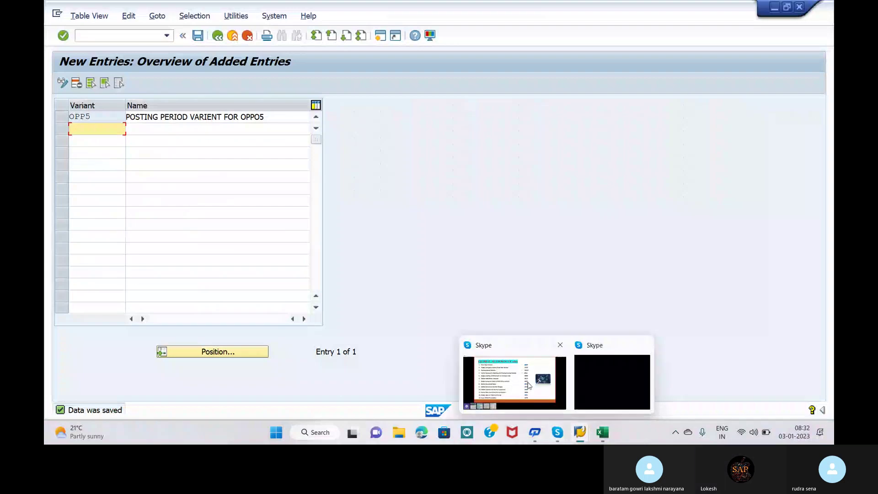
mouse_move(528, 385)
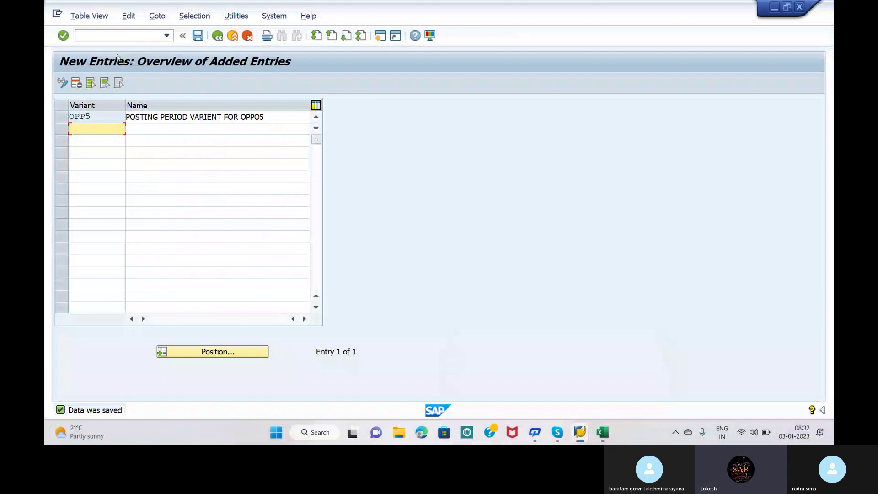
click(120, 35)
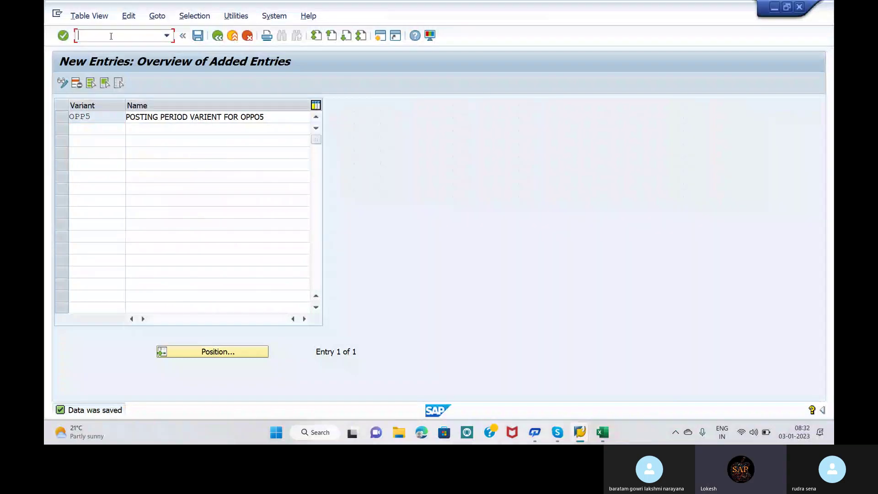
text(/NOB52)
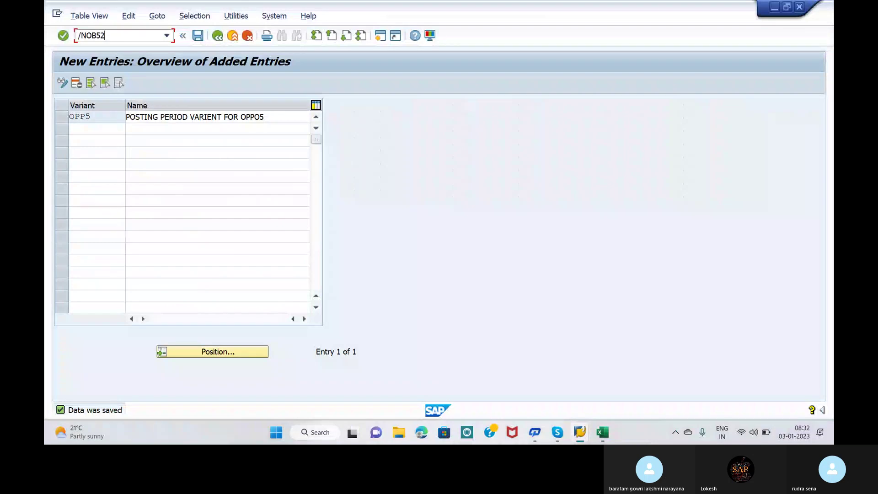
key(Return)
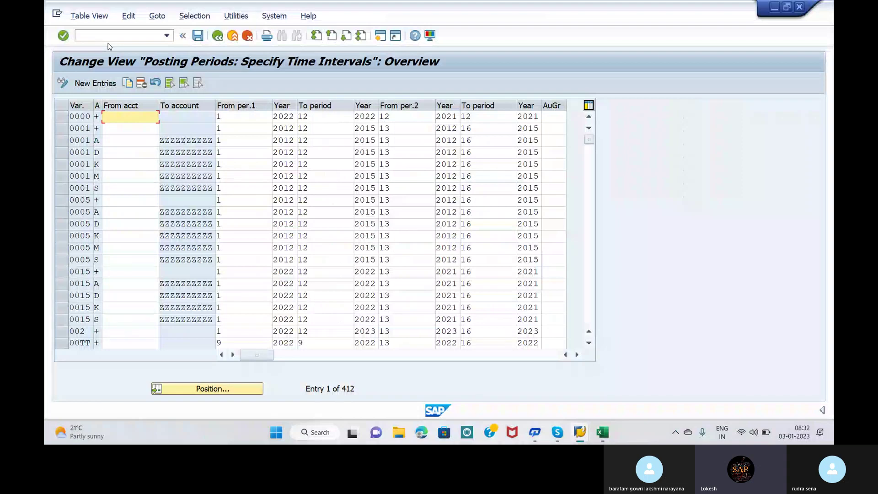
Select all six variant 0001 rows, account types +, A, D, K, M and S, and copy them as new entries
click(60, 130)
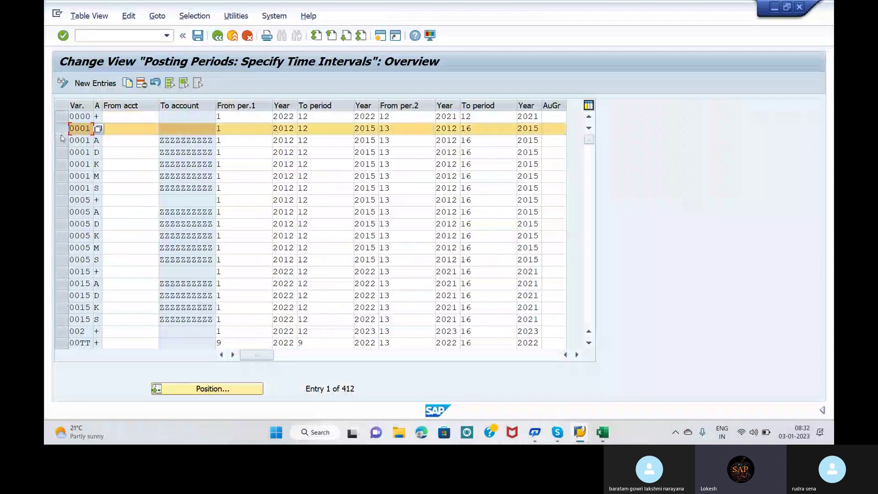
click(62, 140)
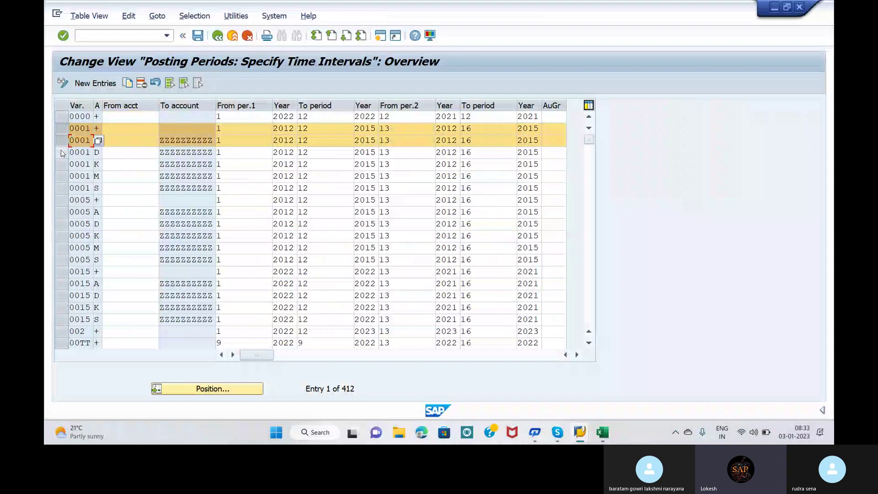
drag(63, 154, 62, 188)
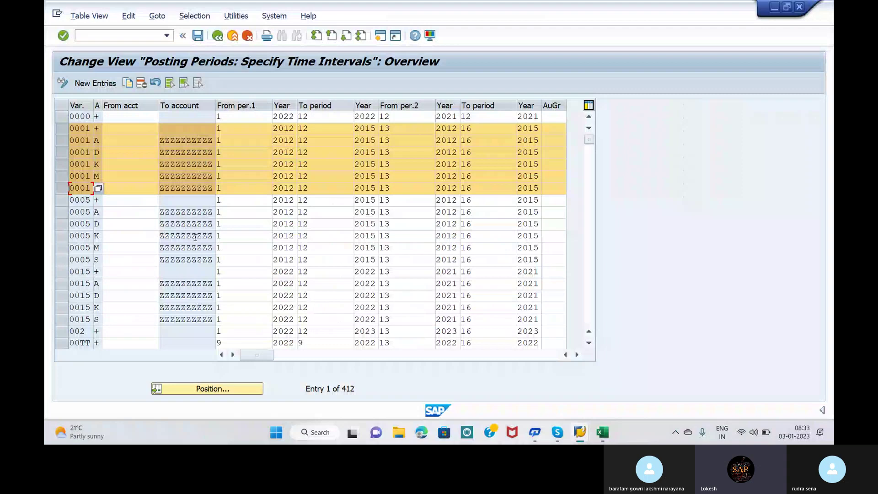
click(128, 83)
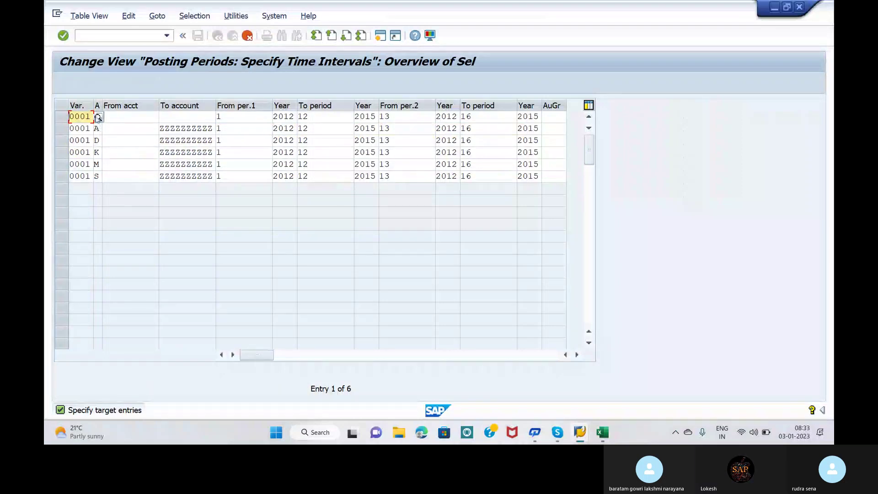
Look up the possible posting period variants for the first copied row and close the list without choosing one
click(154, 137)
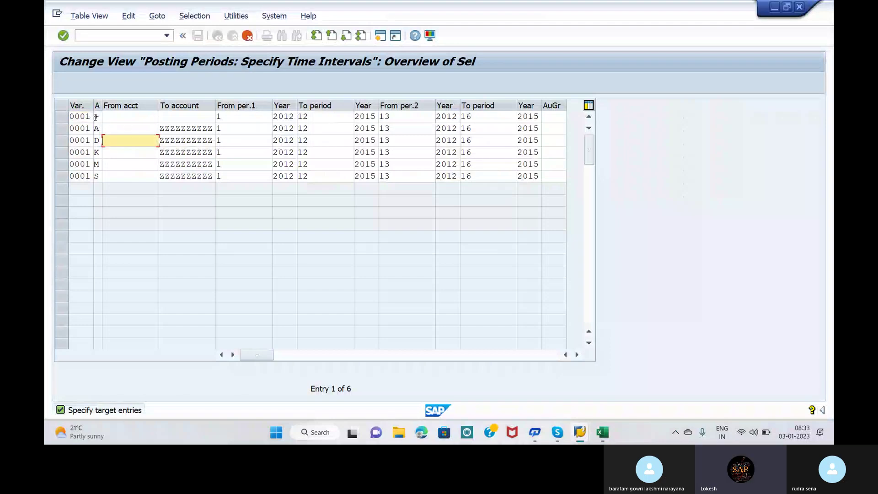
click(89, 115)
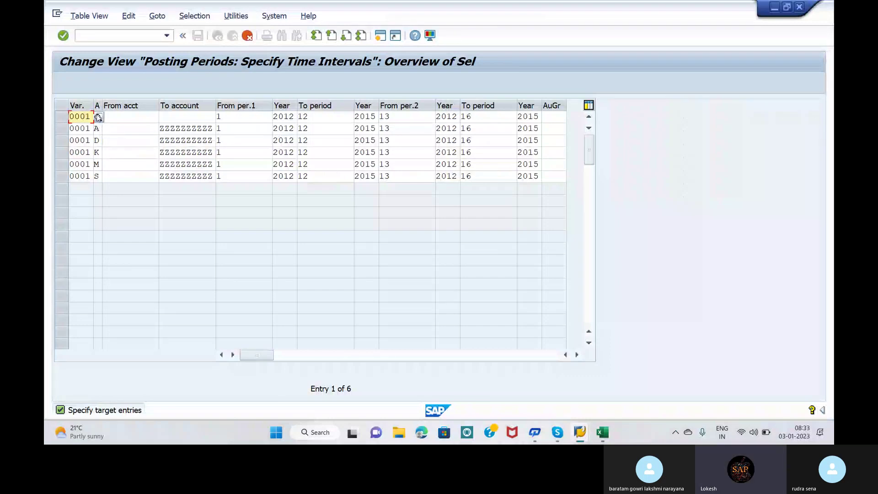
click(98, 117)
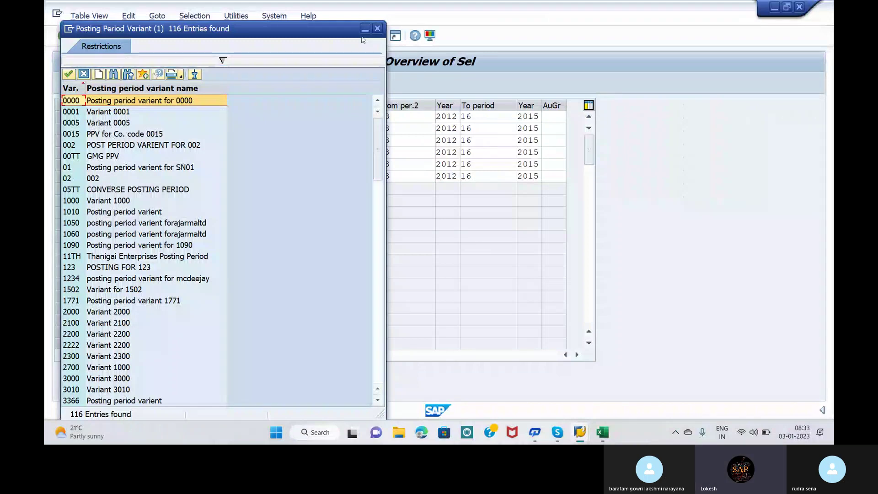
click(382, 28)
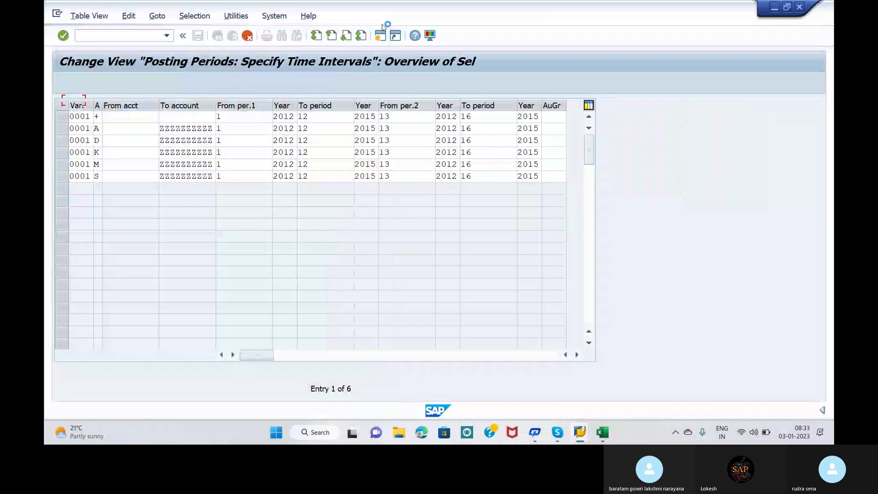
click(122, 141)
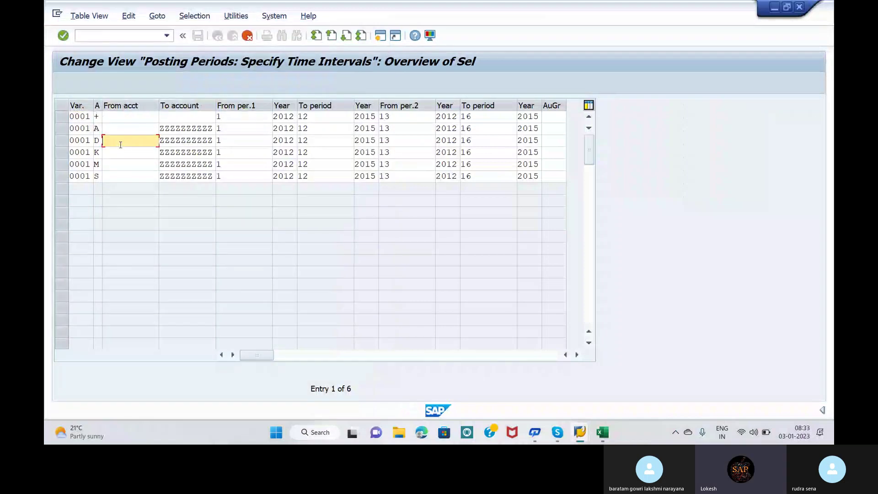
Review the possible account types for the first copied row and close the list without choosing one
click(98, 118)
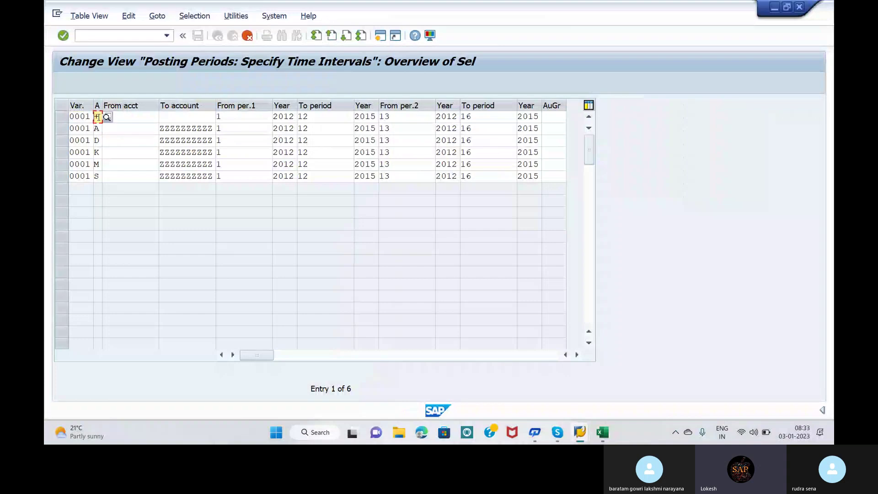
double_click(98, 117)
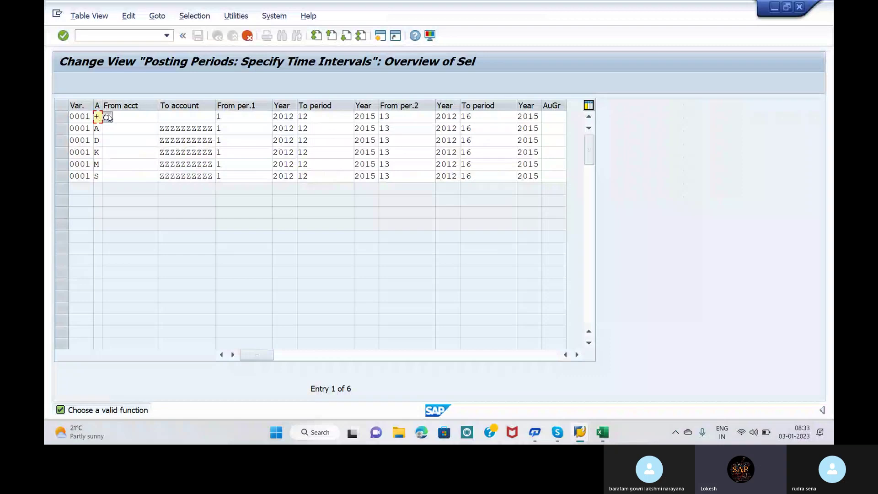
click(109, 118)
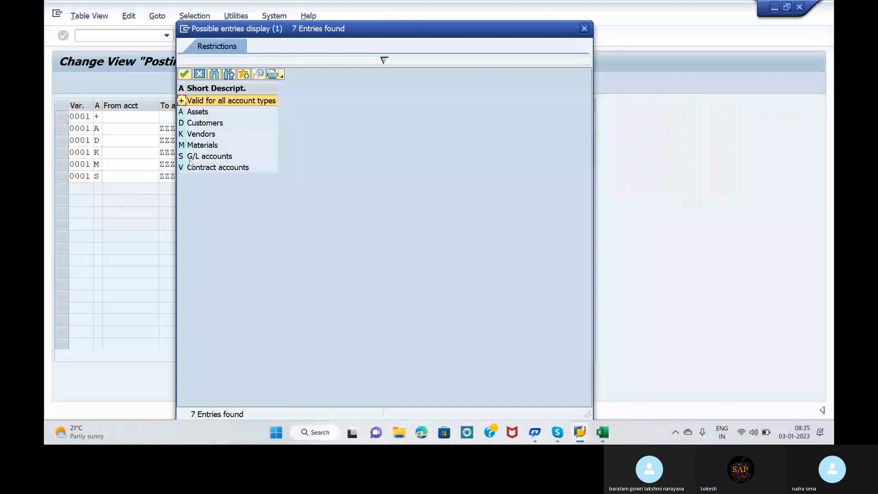
click(584, 29)
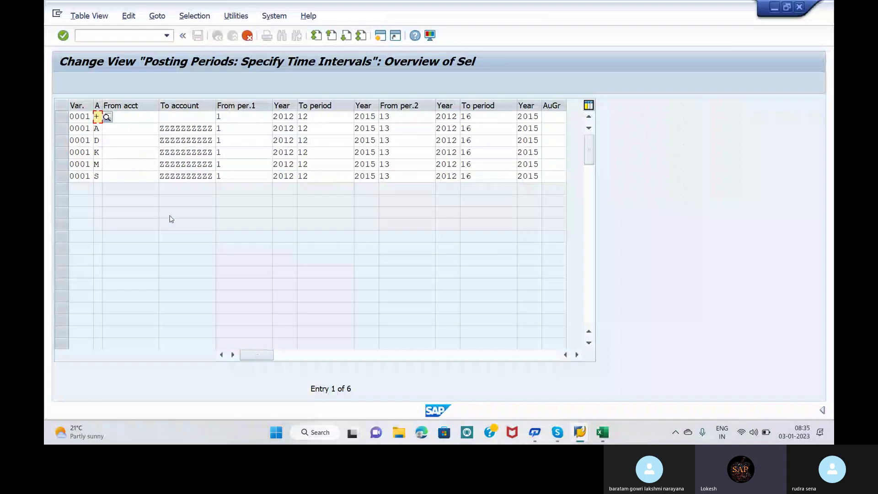
Set the variant of the copied row for account type + to OPP5
click(91, 117)
key(BackSpace)
key(BackSpace)
key(BackSpace)
key(BackSpace)
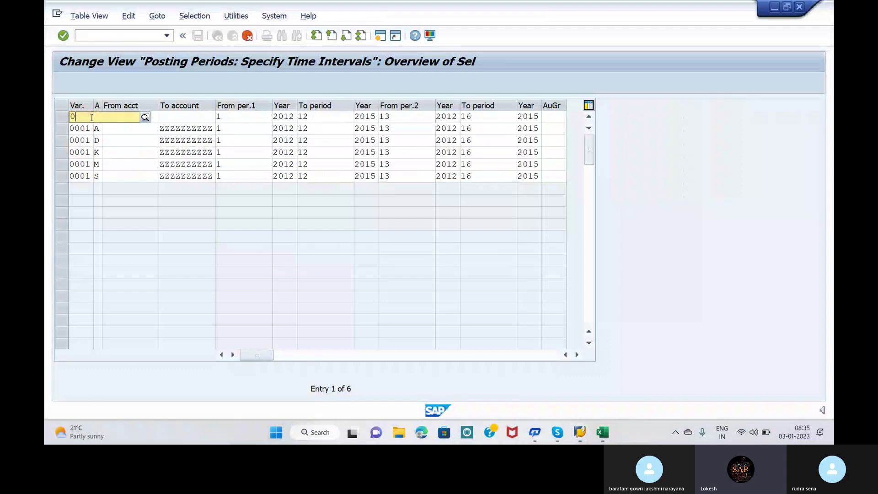
text(OPP5)
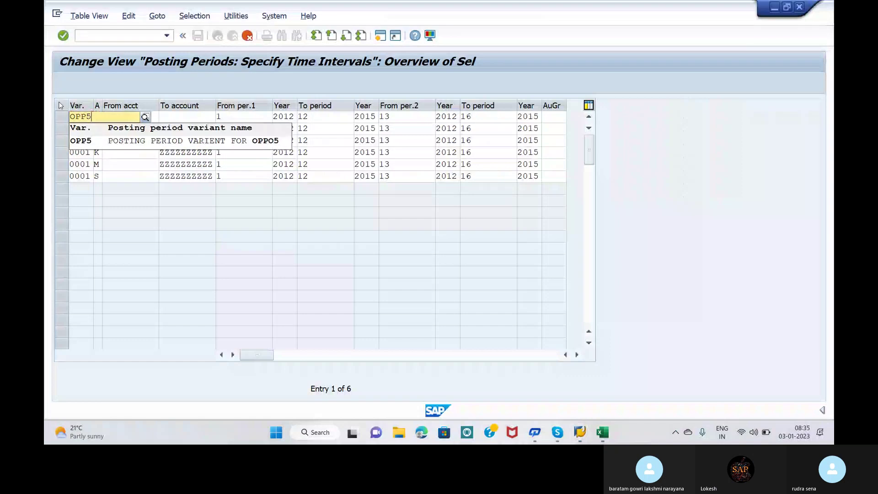
click(102, 141)
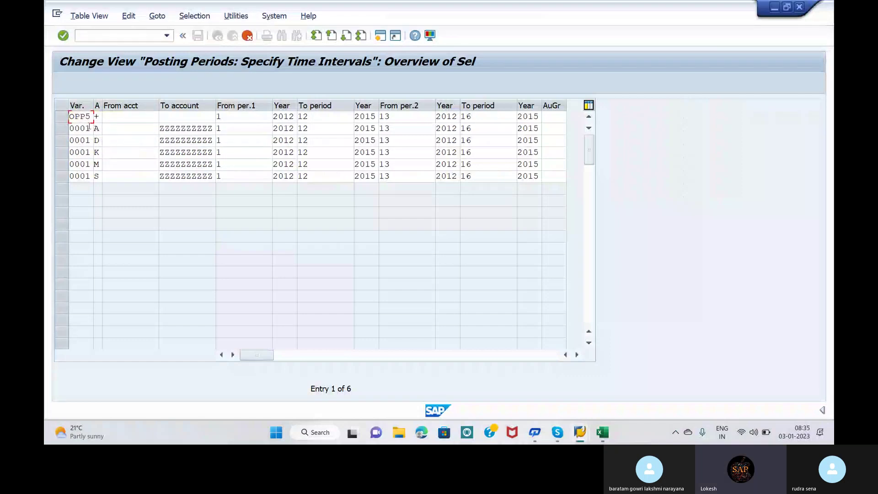
Set the variant of the copied row for account type A to OPP5
click(89, 128)
key(BackSpace)
key(BackSpace)
key(BackSpace)
key(BackSpace)
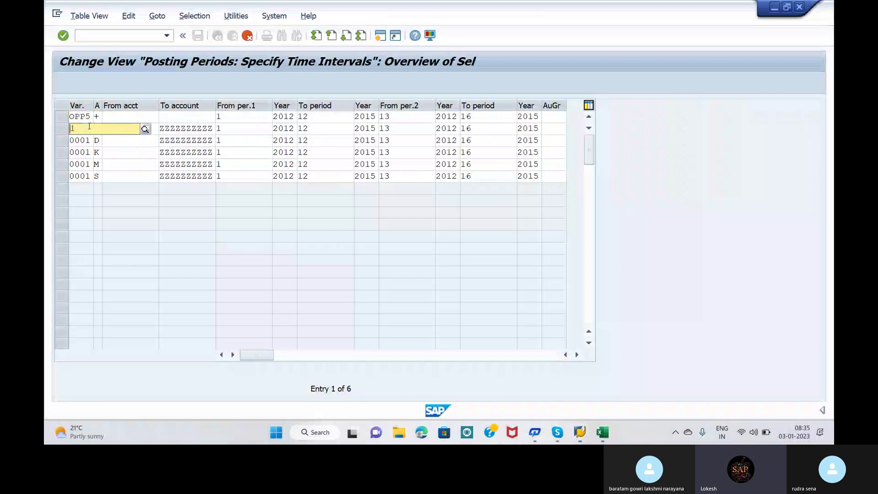
text(OPP5)
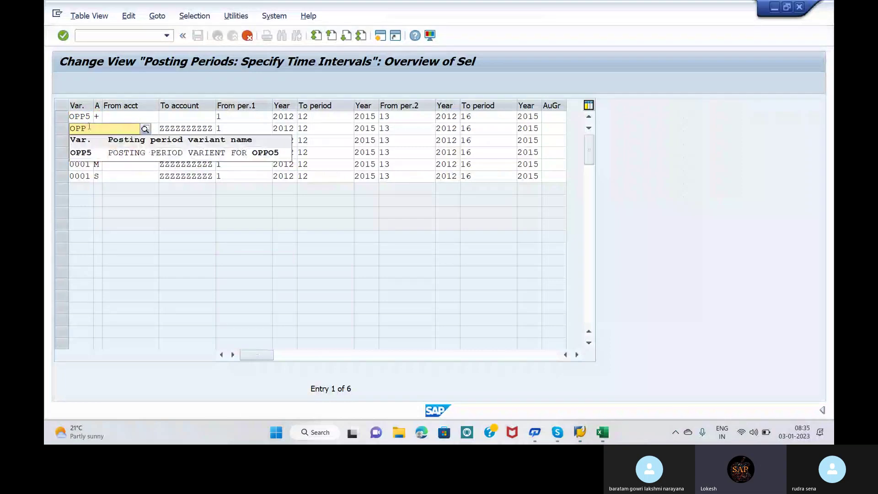
click(98, 157)
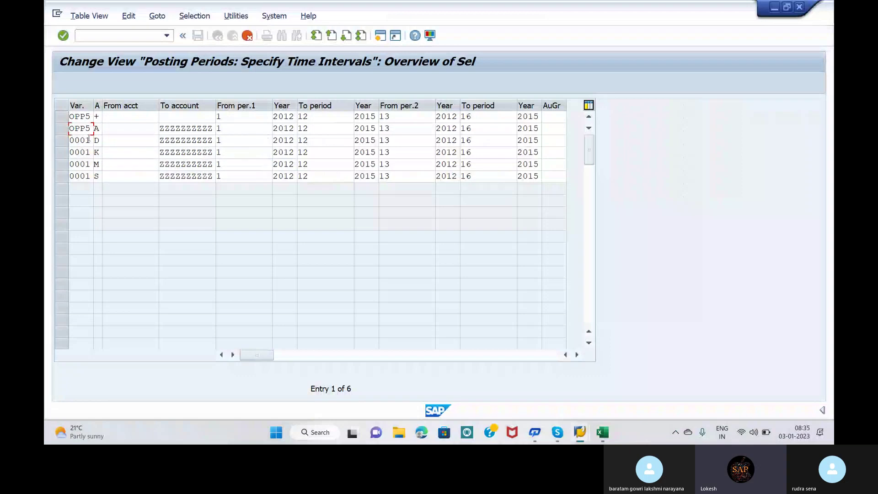
Set the variant of the copied row for account type D to OPP5
click(92, 140)
key(BackSpace)
key(BackSpace)
key(BackSpace)
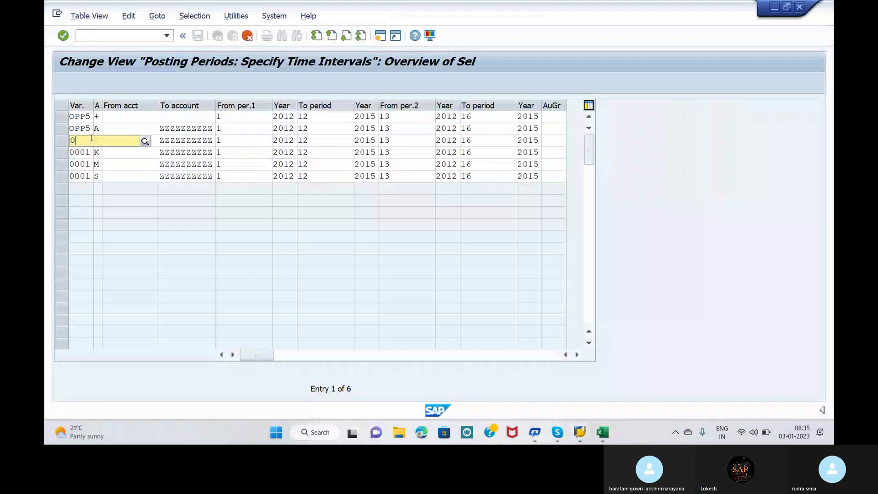
text(PP)
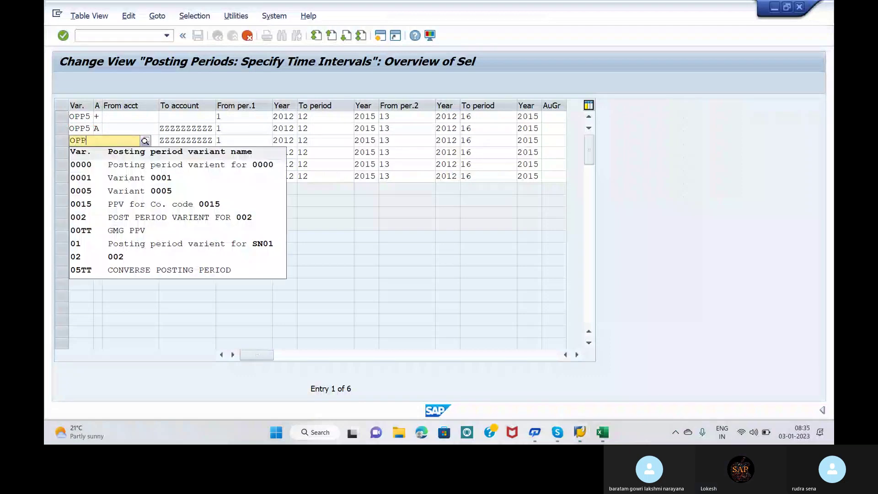
click(95, 164)
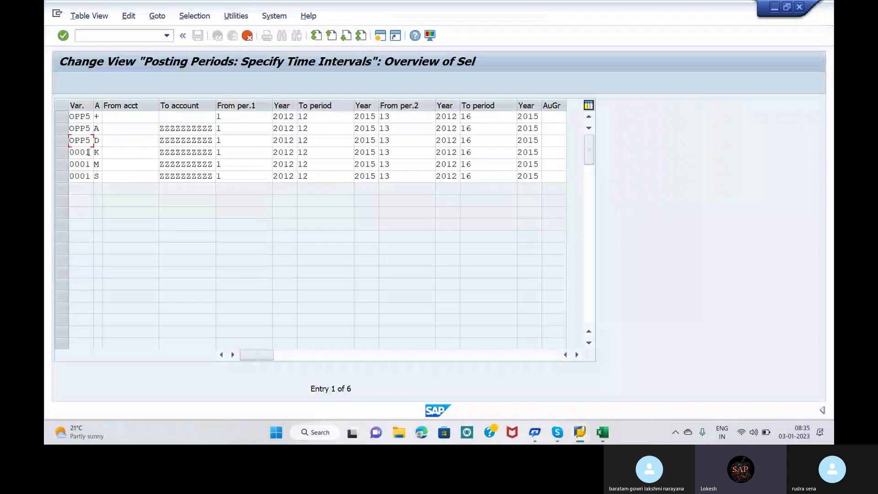
Set the variant of the copied row for account type K to OPP5
click(90, 151)
key(BackSpace)
key(BackSpace)
key(BackSpace)
key(BackSpace)
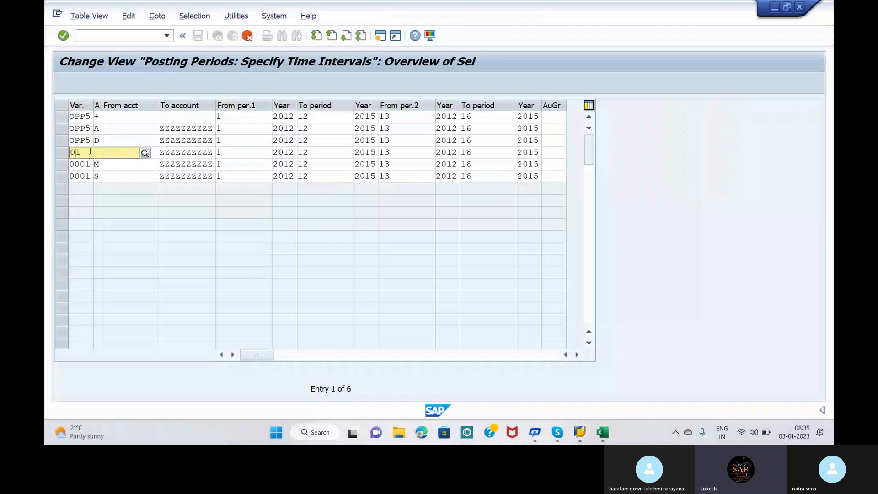
text(OPP5)
click(100, 178)
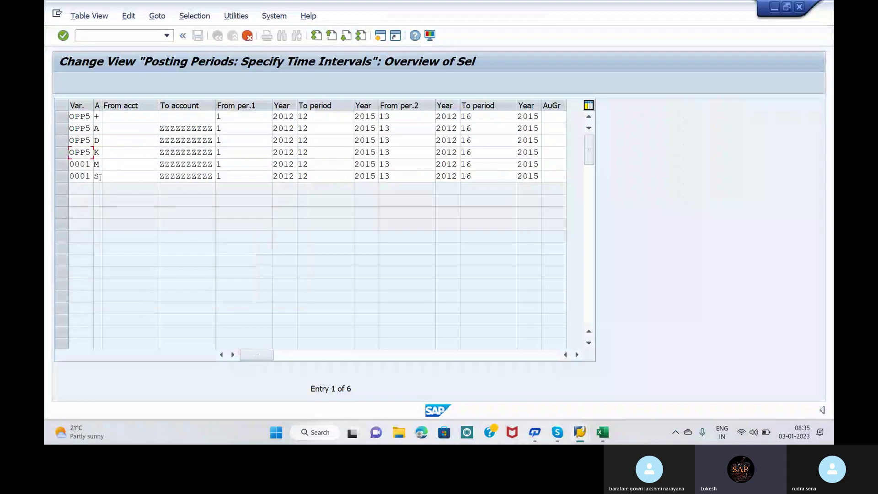
Set the variant of the copied rows for account types M and S to OPP5
double_click(91, 165)
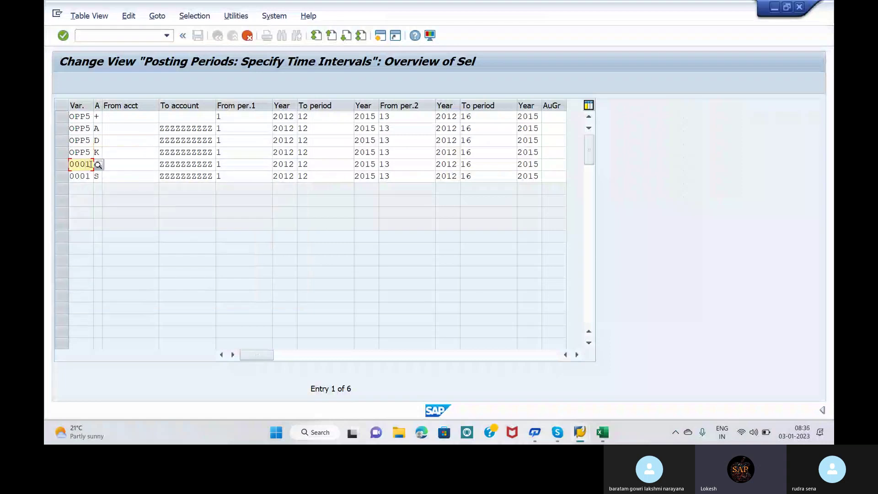
key(BackSpace)
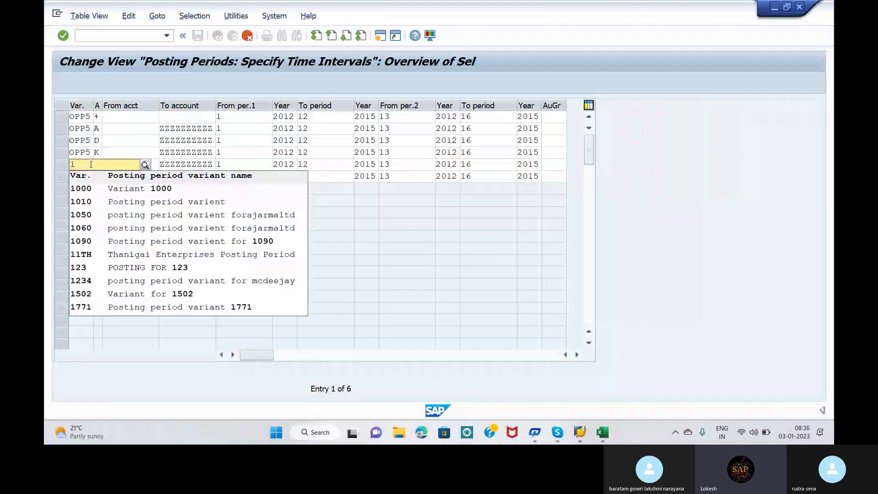
text(OPP5)
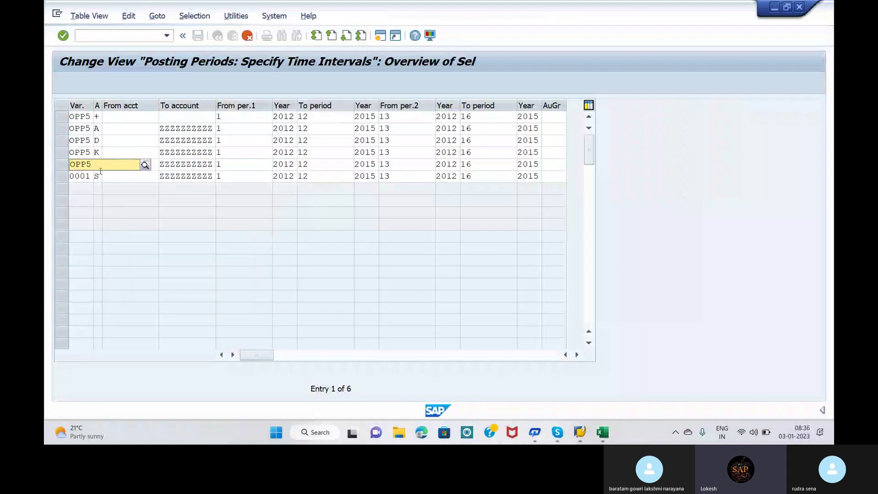
click(103, 188)
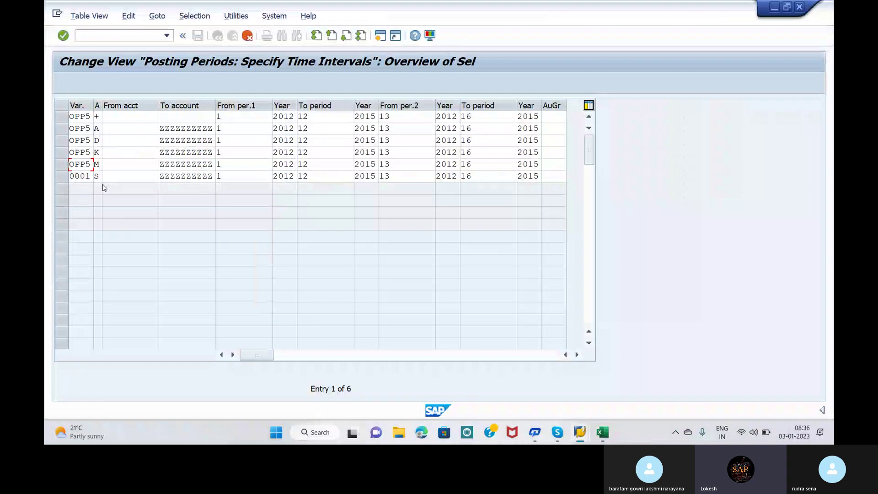
click(92, 176)
text(O)
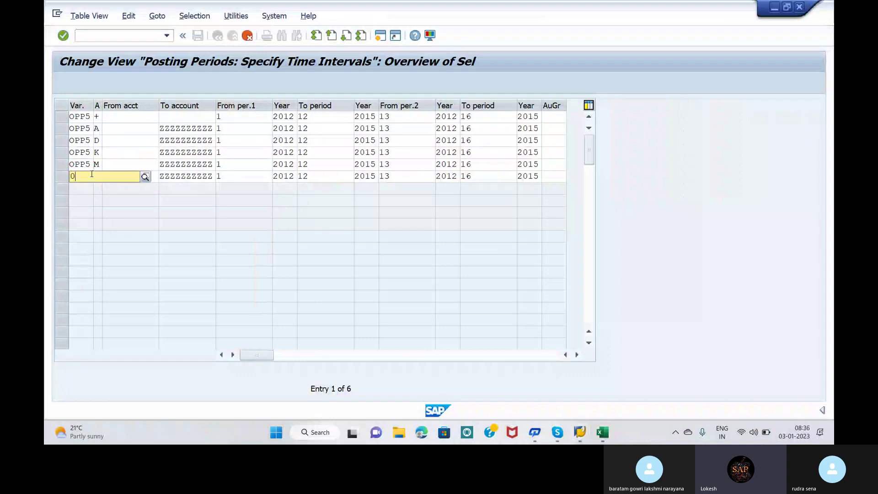
text(PP5)
click(110, 202)
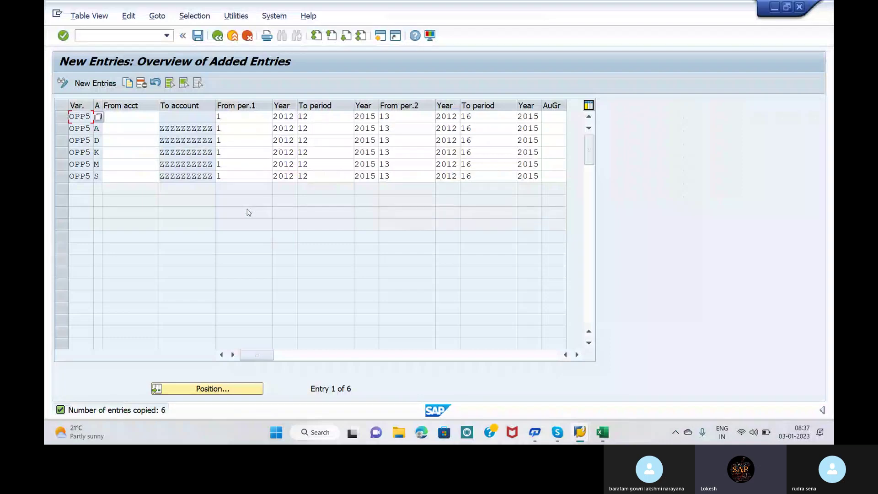
Set the start year of the first period interval to 2022 for account types + and A
double_click(296, 116)
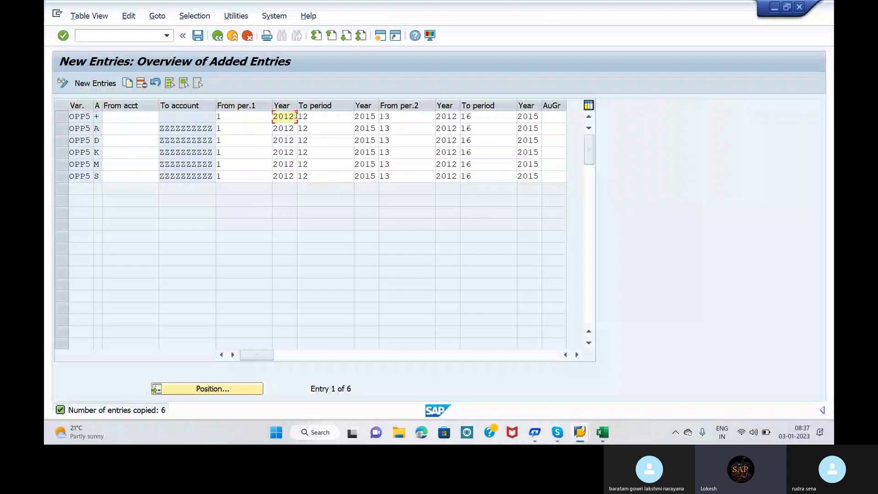
key(BackSpace)
key(BackSpace)
text(22)
click(296, 129)
key(BackSpace)
key(BackSpace)
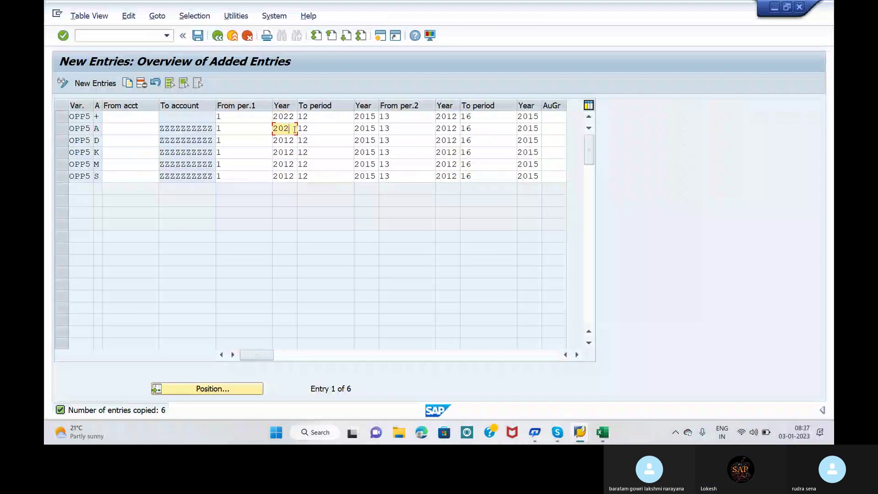
text(22)
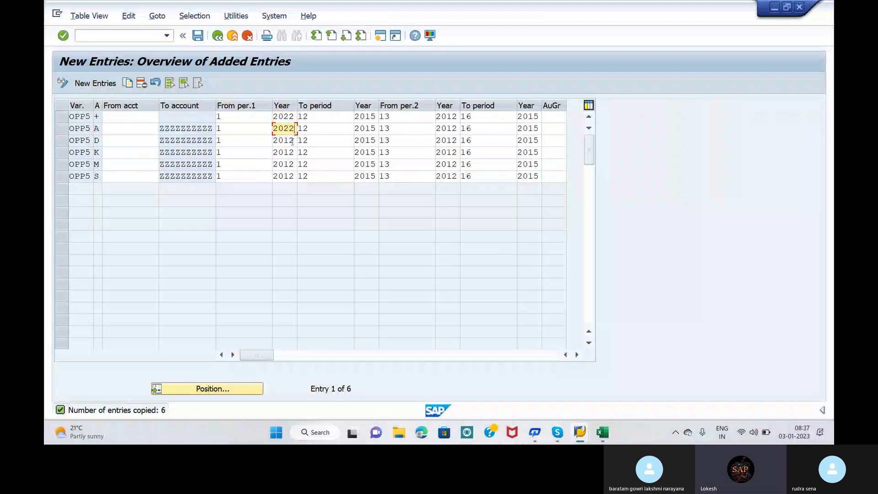
Set the start year of the first period interval to 2022 for account types D and K
click(293, 141)
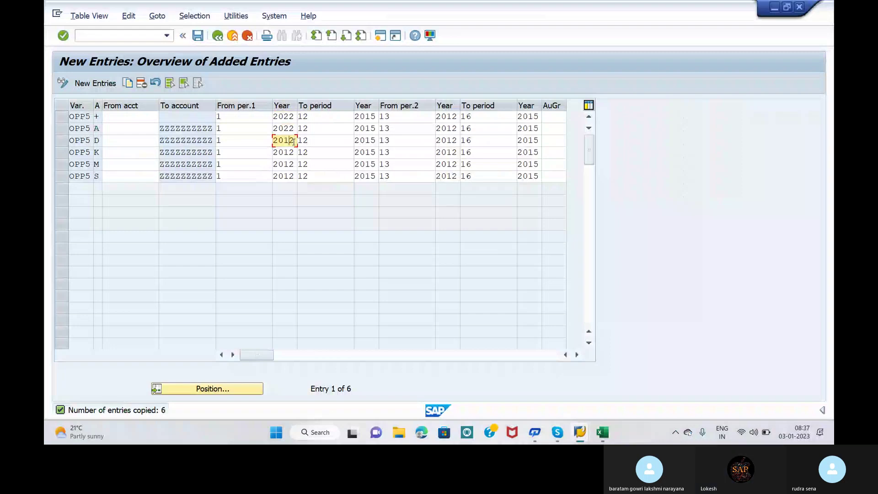
key(BackSpace)
key(BackSpace)
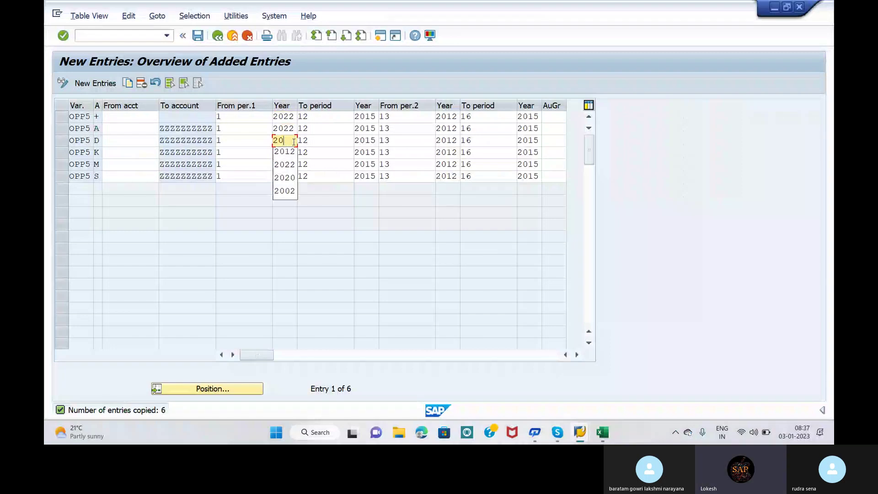
text(22)
key(Down)
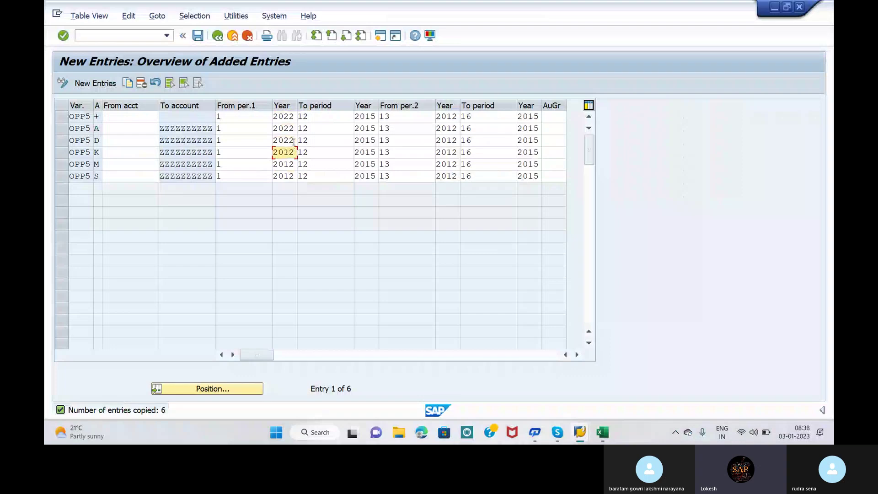
key(BackSpace)
key(BackSpace)
text(22)
key(Down)
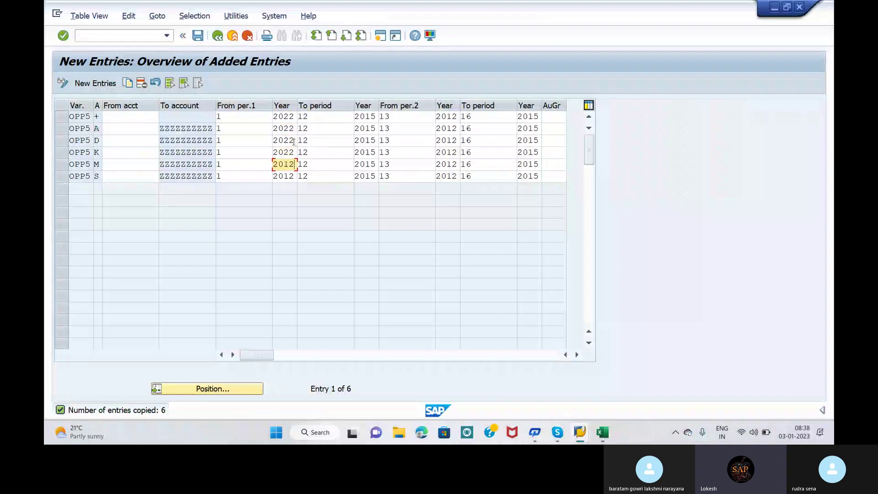
Set the start year of the first period interval to 2022 for account types M and S
key(BackSpace)
key(BackSpace)
text(22)
key(Down)
key(BackSpace)
key(BackSpace)
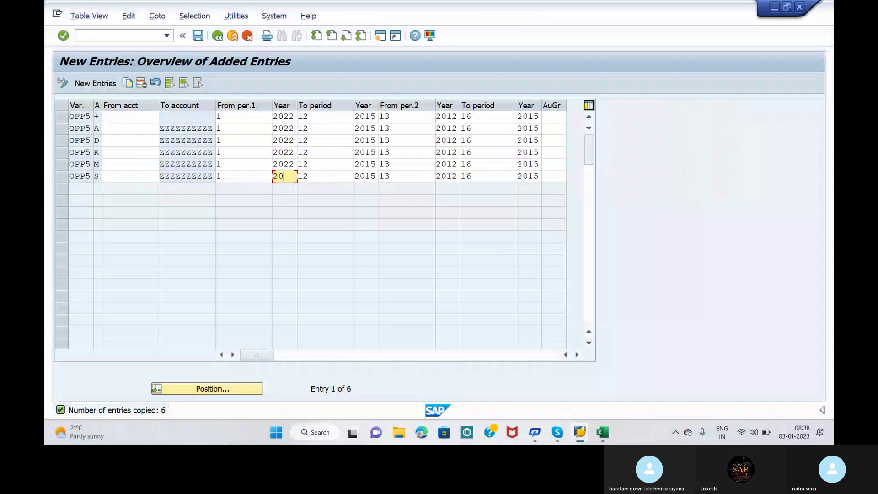
text(22)
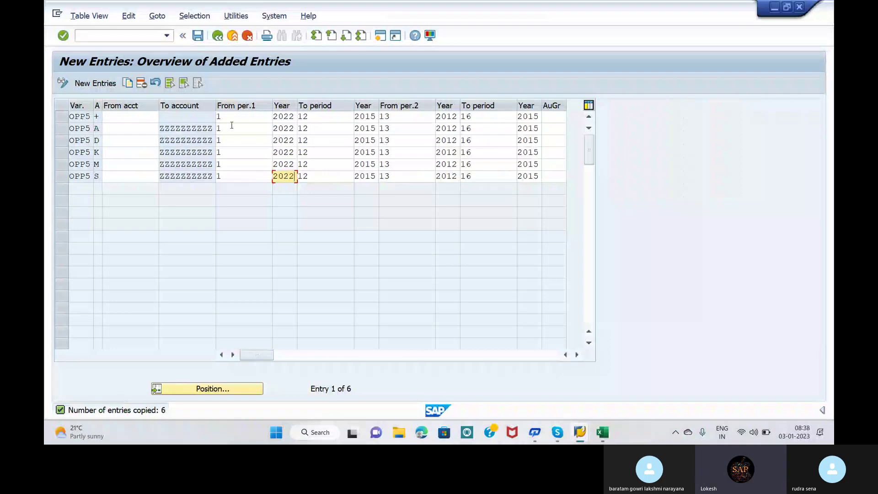
Set the end year of the first period interval to 2023 for account types + and A
click(377, 115)
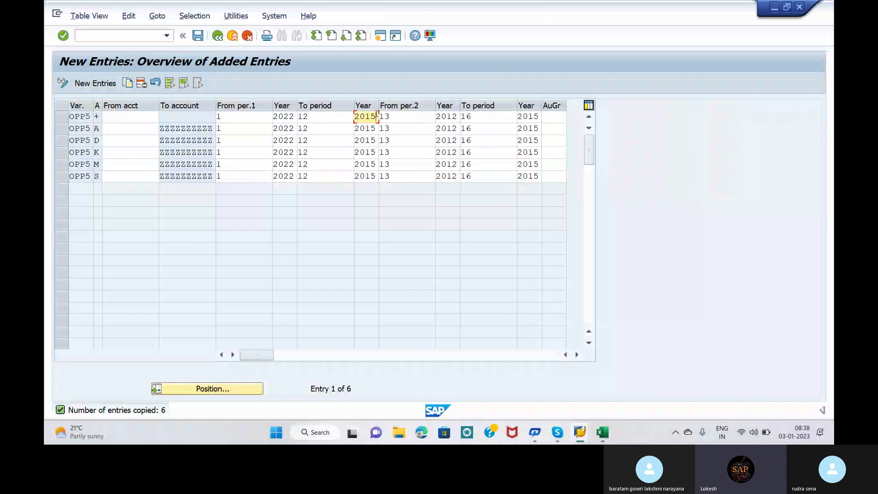
key(BackSpace)
key(BackSpace)
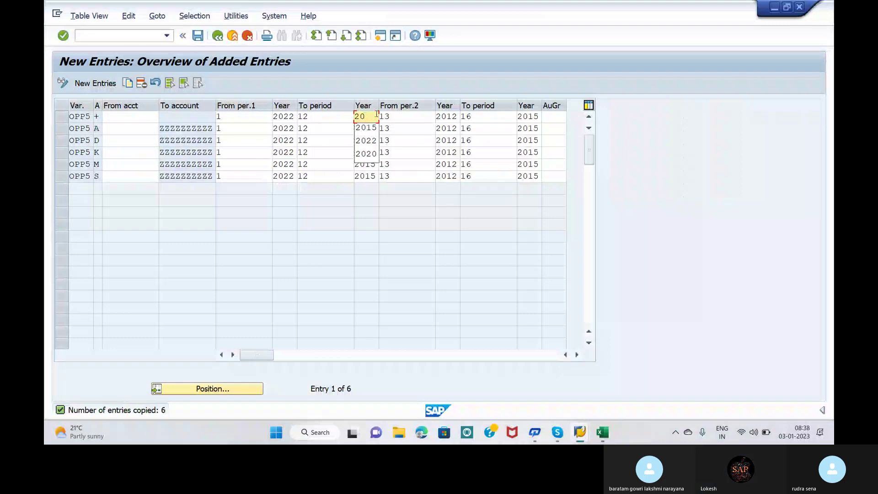
text(23)
key(Down)
key(BackSpace)
key(BackSpace)
text(23)
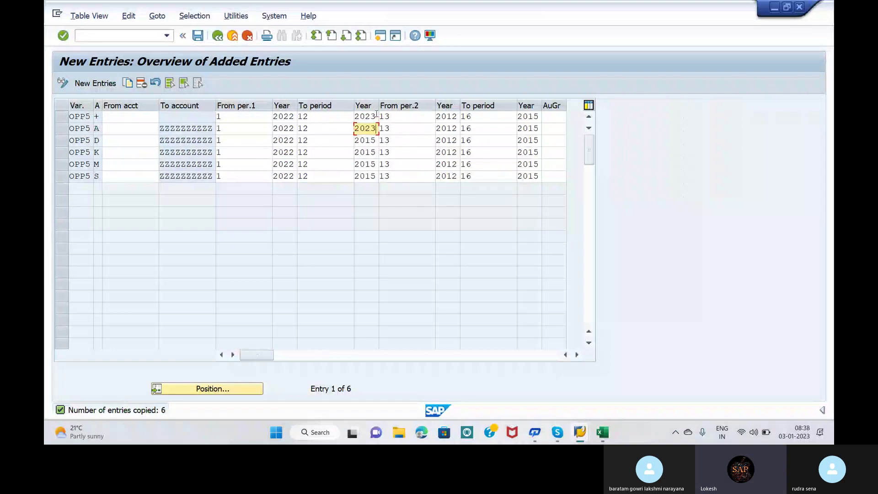
Set the end year of the first period interval to 2023 for account types D and K
key(Down)
key(BackSpace)
key(BackSpace)
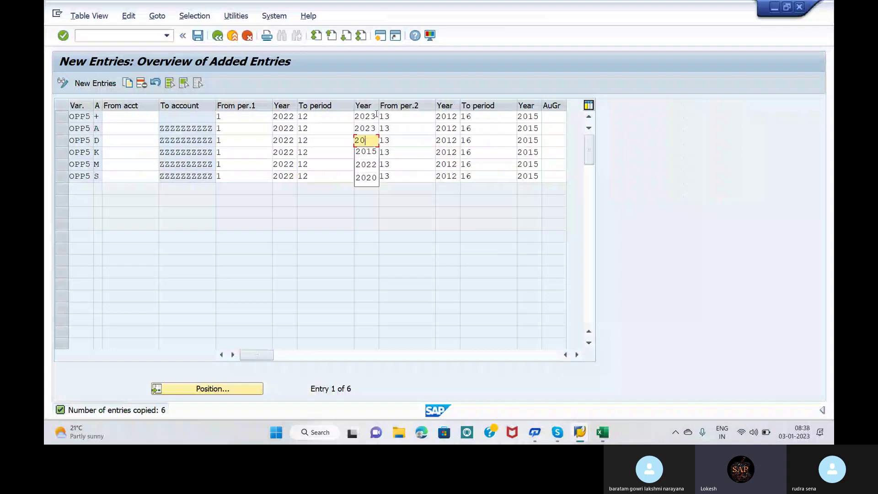
text(23)
key(Down)
key(BackSpace)
key(BackSpace)
text(23)
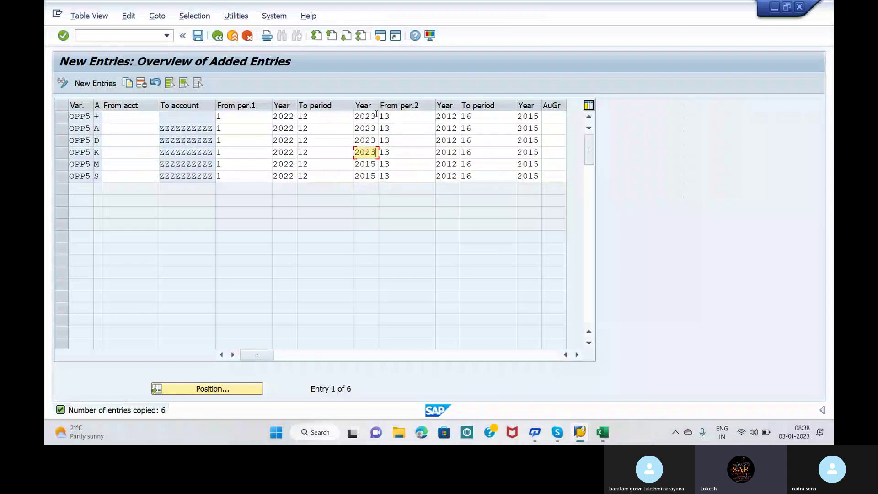
Set the end year of the first period interval to 2023 for account types M and S
key(Down)
key(BackSpace)
key(BackSpace)
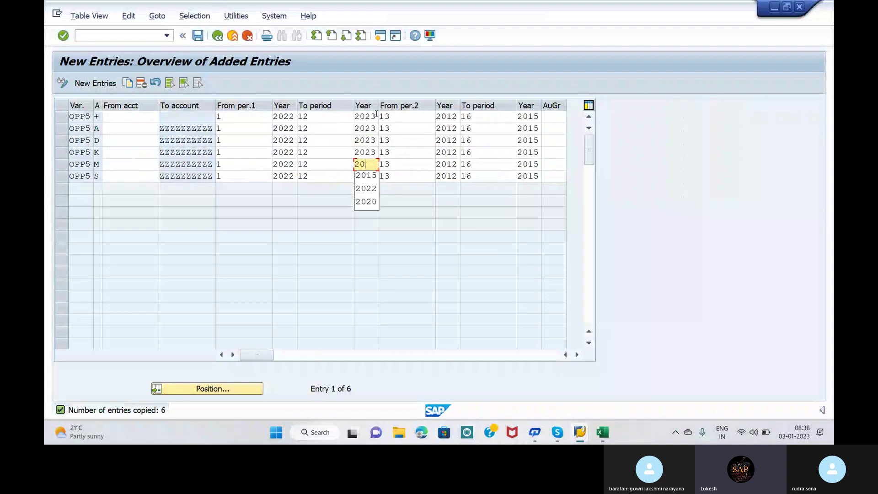
text(32)
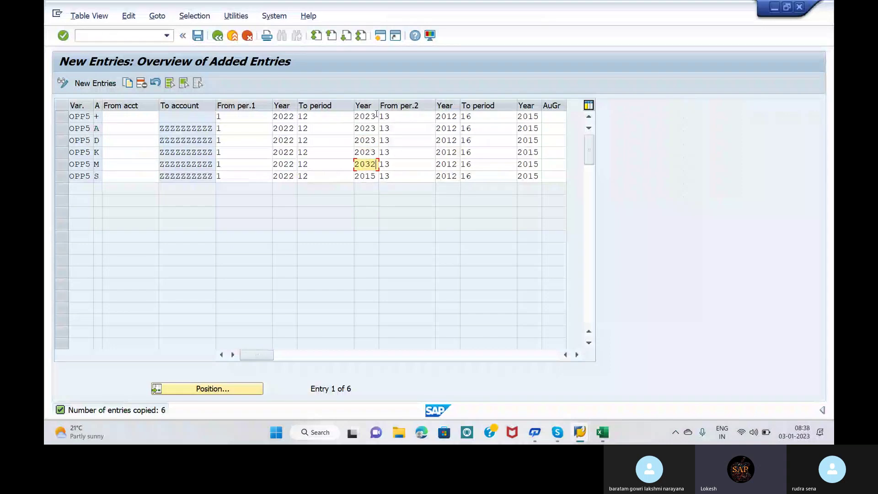
key(BackSpace)
key(BackSpace)
text(23)
key(Down)
key(BackSpace)
key(BackSpace)
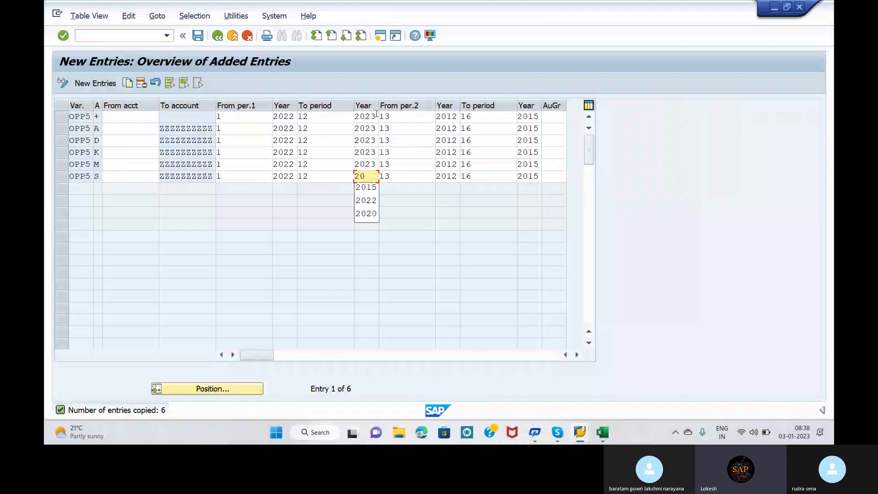
text(23)
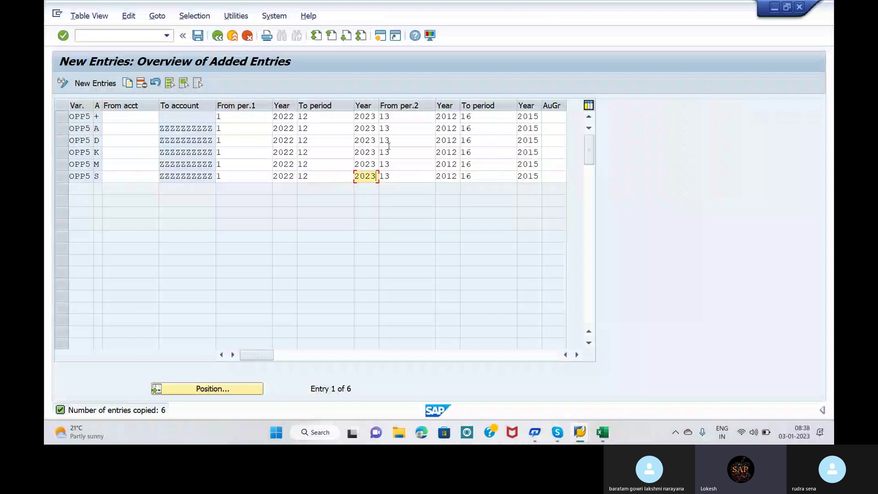
Set the end year of the second period interval to 2023 for account type +
click(540, 116)
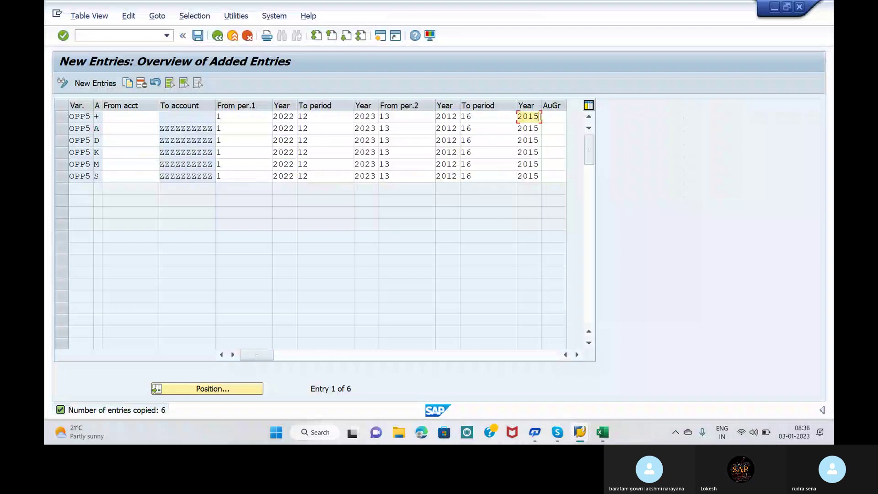
key(BackSpace)
key(BackSpace)
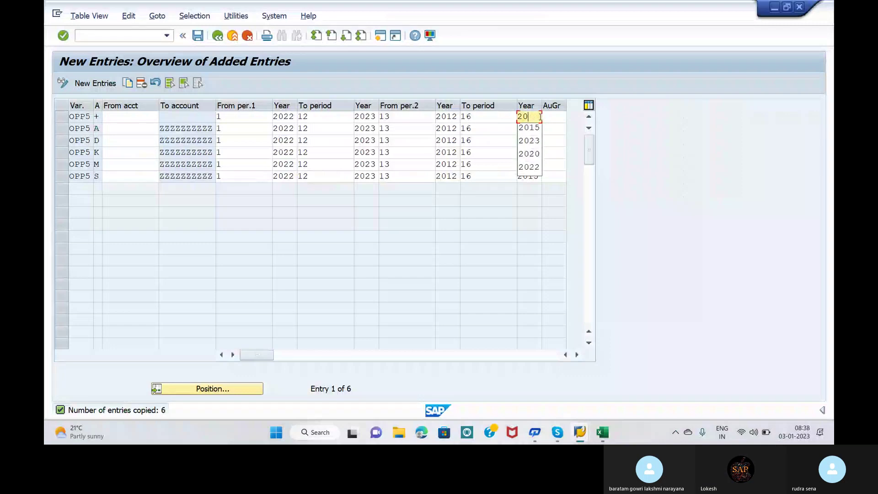
text(23)
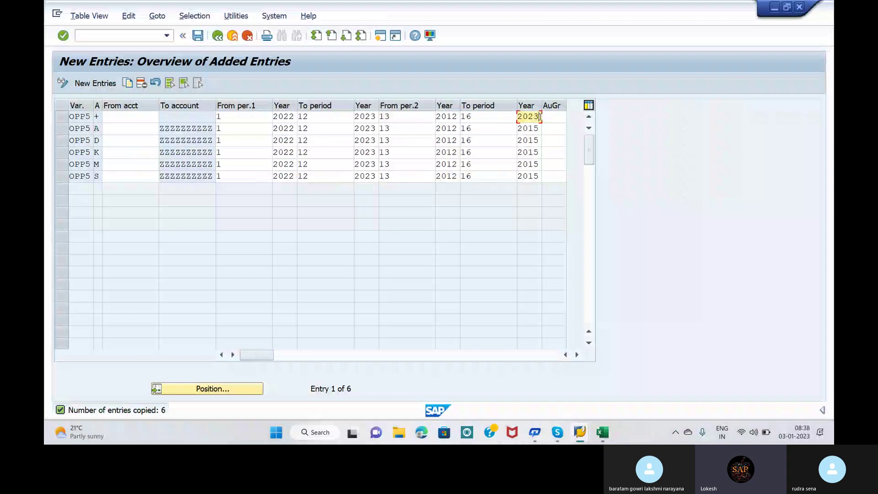
Set the end year of the second period interval to 2023 for account types A and D
key(Down)
key(BackSpace)
key(BackSpace)
text(23)
key(Down)
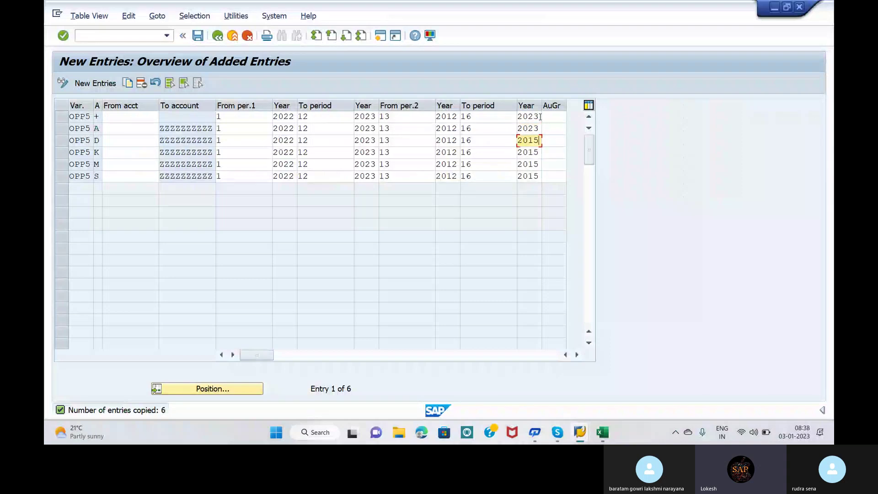
key(BackSpace)
key(BackSpace)
text(23)
Set the end year of the second period interval to 2023 for account types K, M and S
key(Down)
key(BackSpace)
key(BackSpace)
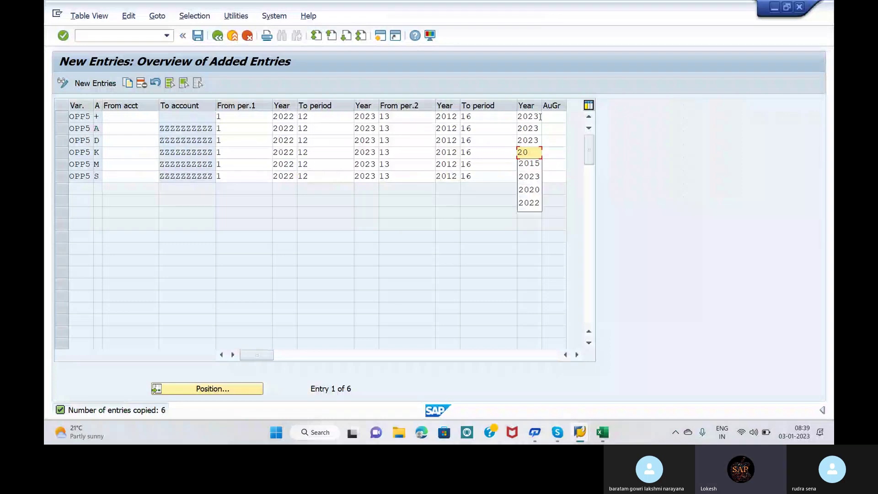
text(23)
key(Down)
key(BackSpace)
key(BackSpace)
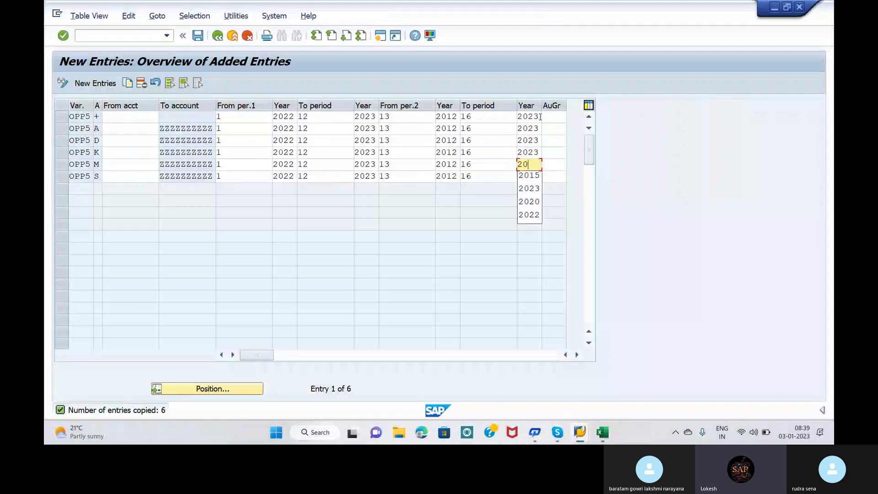
text(23)
key(Down)
key(BackSpace)
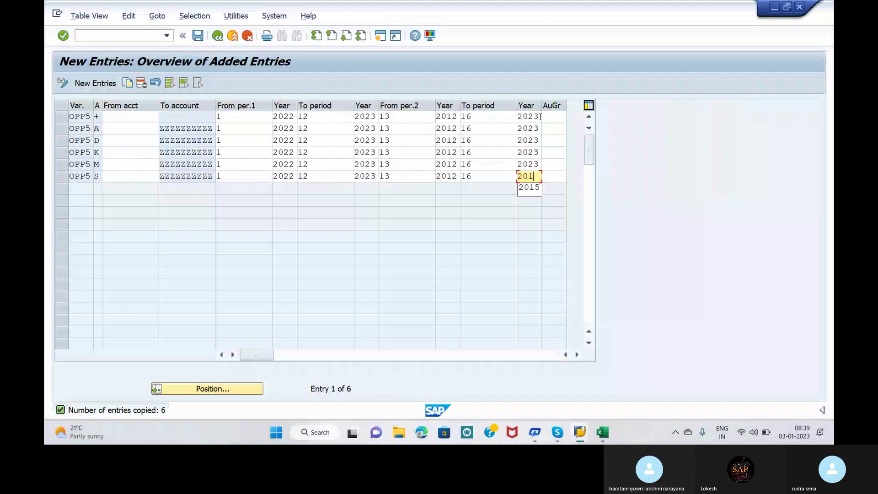
key(BackSpace)
text(23)
Set the start year of the second period interval to 2022 for account types + and A
click(455, 117)
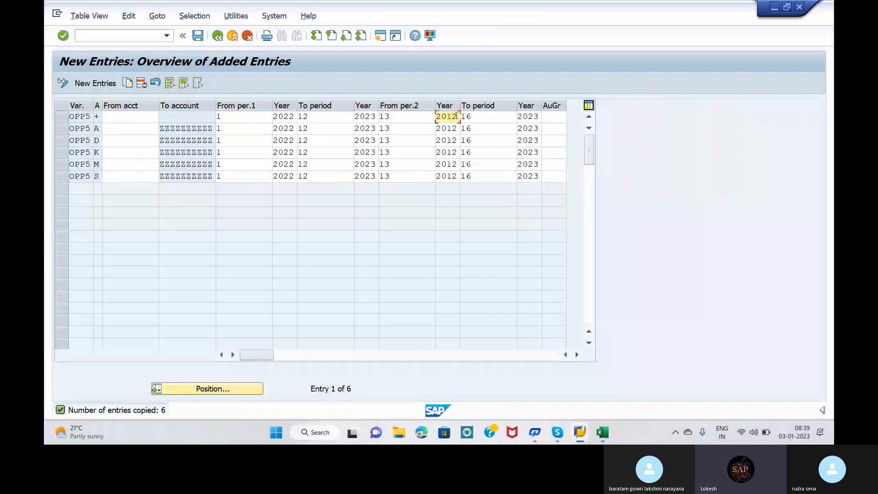
key(BackSpace)
key(BackSpace)
text(22)
key(Down)
key(BackSpace)
key(BackSpace)
text(22)
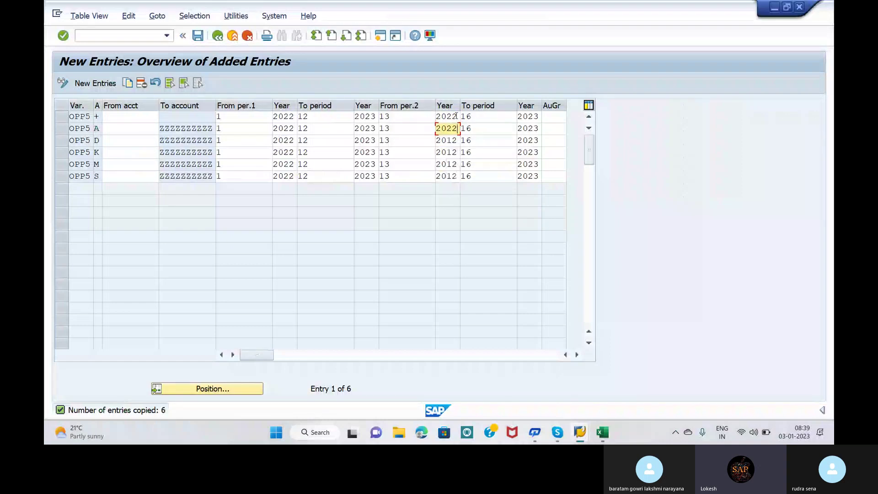
Set the start year of the second period interval to 2022 for account types D and K
key(Down)
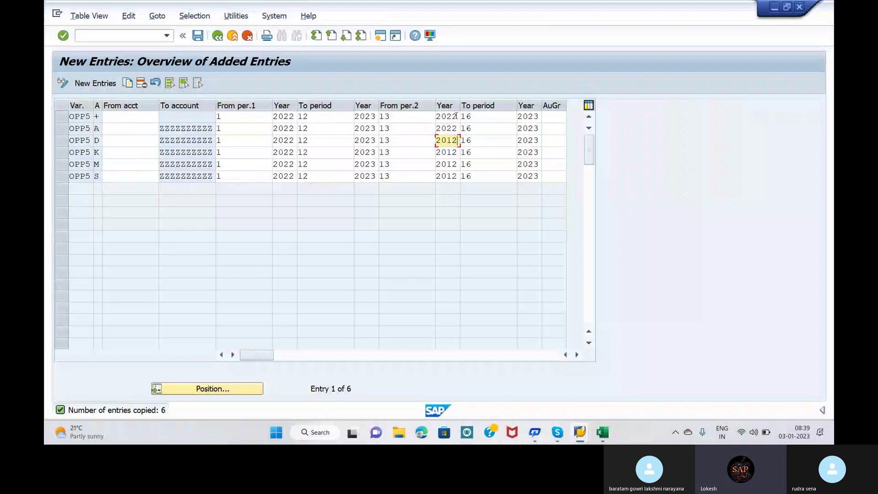
key(BackSpace)
key(BackSpace)
text(22)
key(Down)
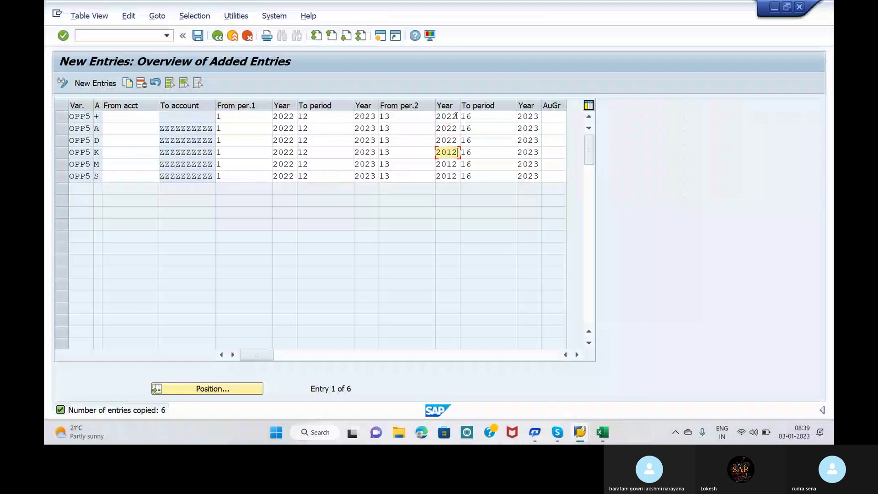
key(BackSpace)
key(BackSpace)
text(22)
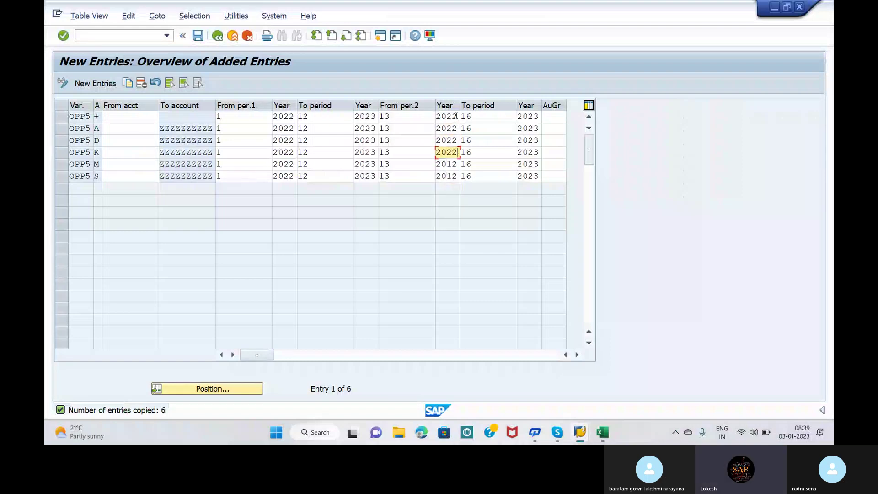
Set the start year of the second period interval to 2022 for account types M and S
key(Down)
key(BackSpace)
key(BackSpace)
text(22)
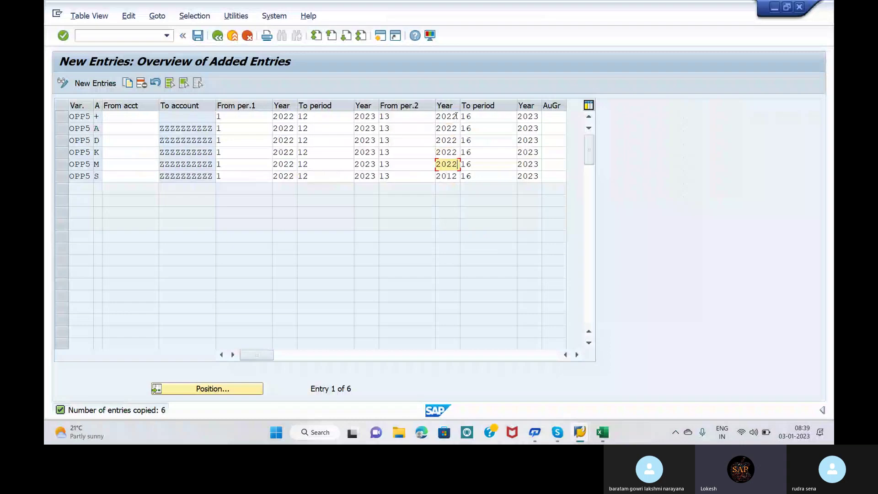
key(Down)
key(BackSpace)
key(BackSpace)
text(22)
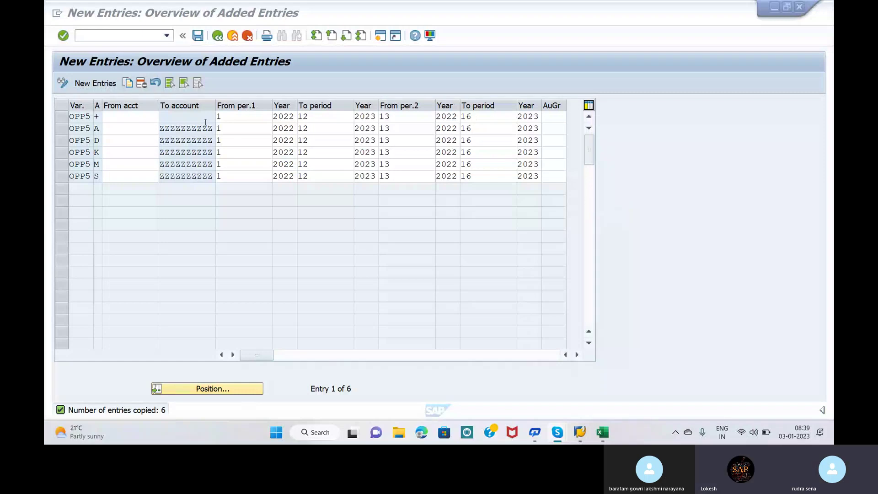
Set the end year of the first period interval to 2022 for account types + and A
click(229, 116)
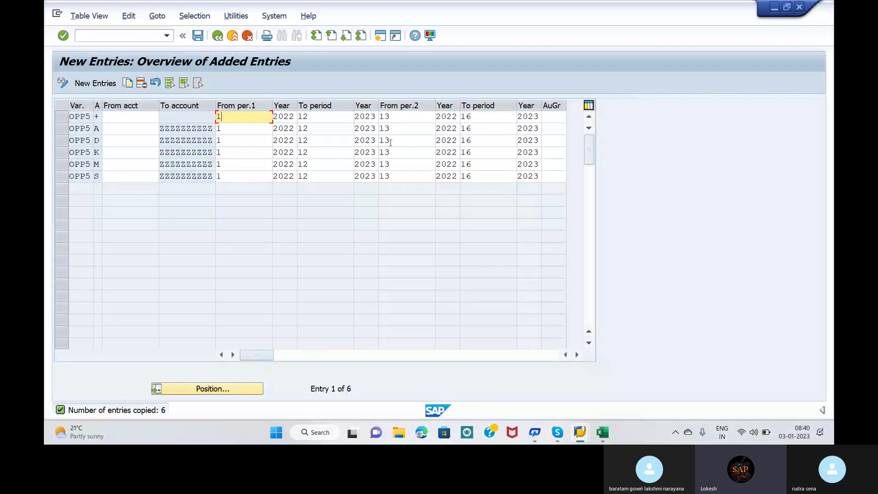
click(376, 117)
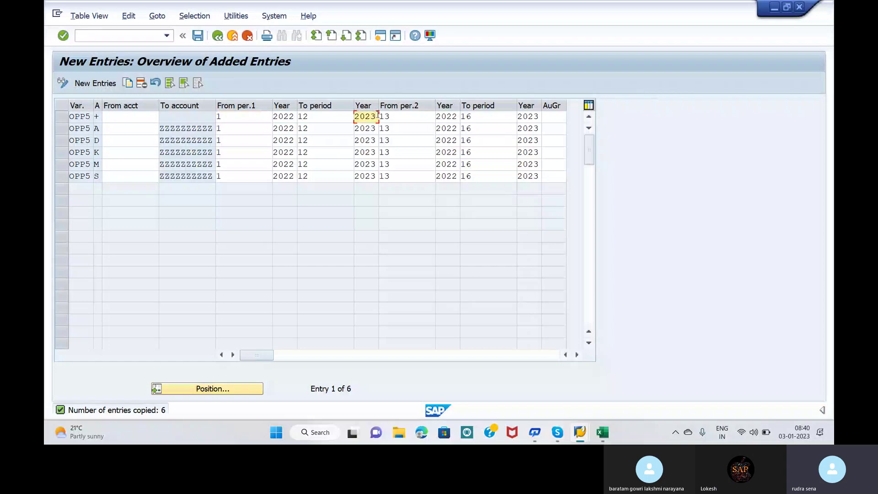
key(BackSpace)
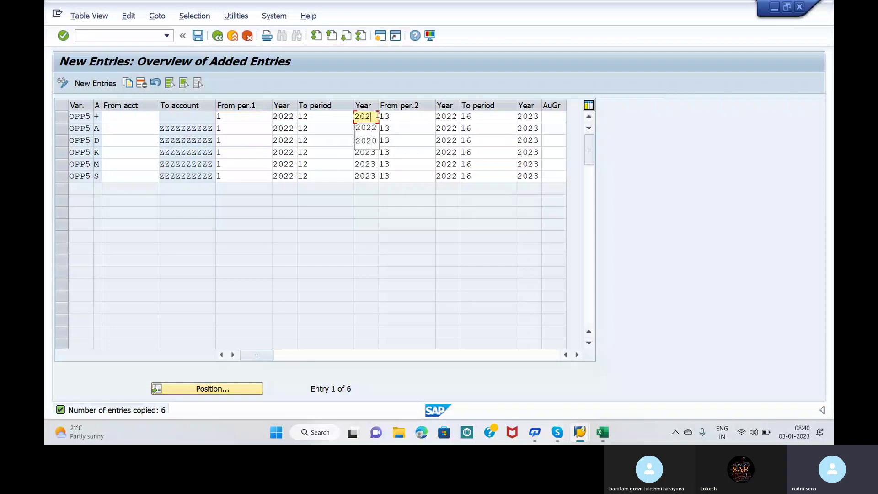
text(2)
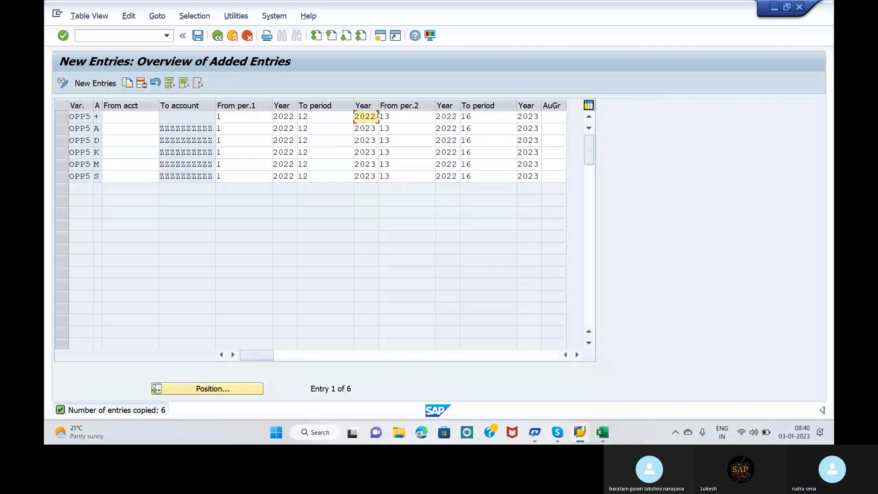
key(Down)
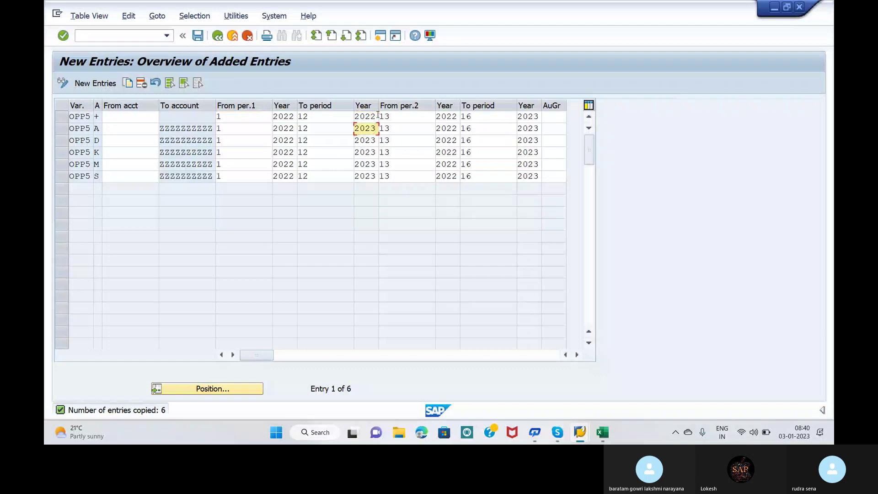
key(BackSpace)
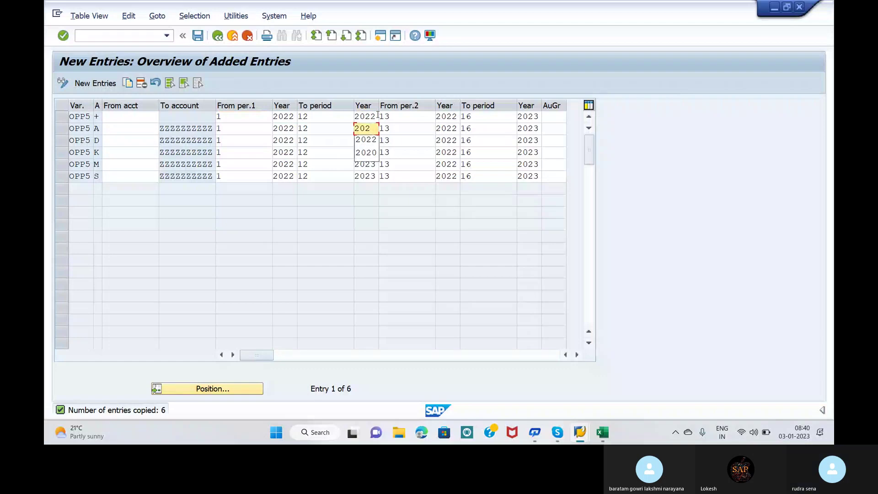
text(2)
Set the end year of the first period interval to 2022 for account types D and K
key(Down)
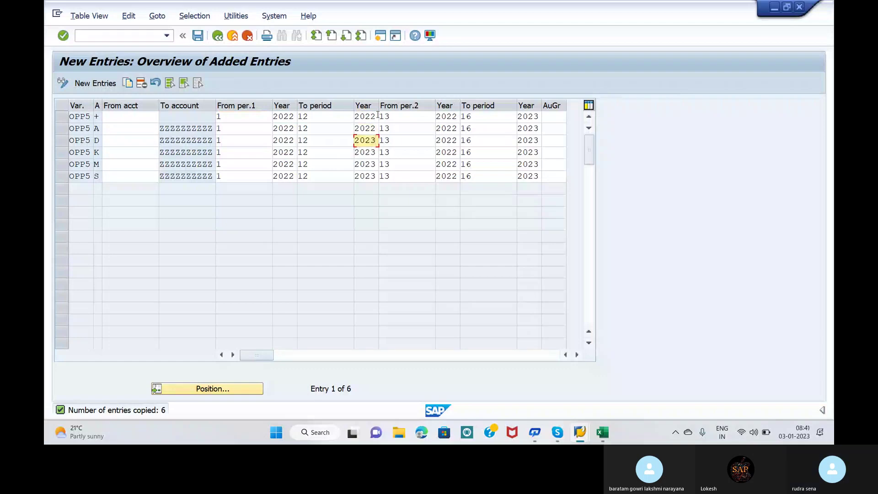
key(BackSpace)
text(2)
key(Down)
key(BackSpace)
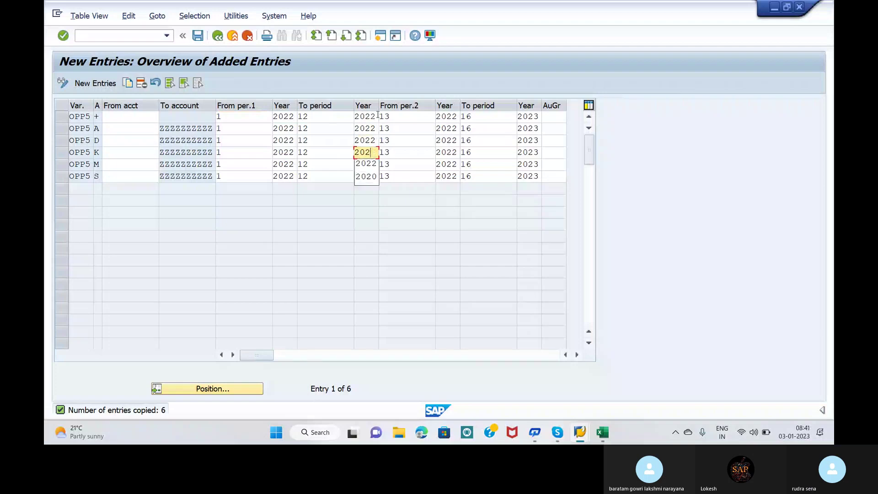
text(2)
Set the end year of the first period interval to 2022 for account types M and S
key(Down)
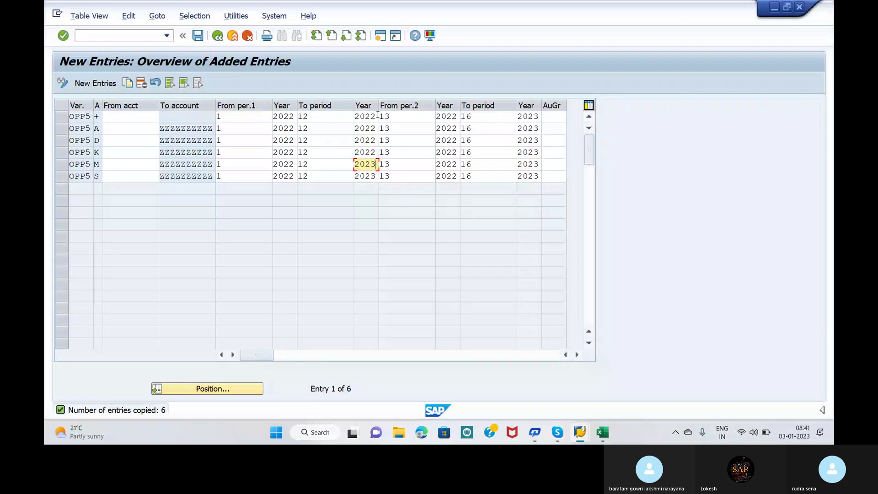
key(BackSpace)
text(2)
key(Down)
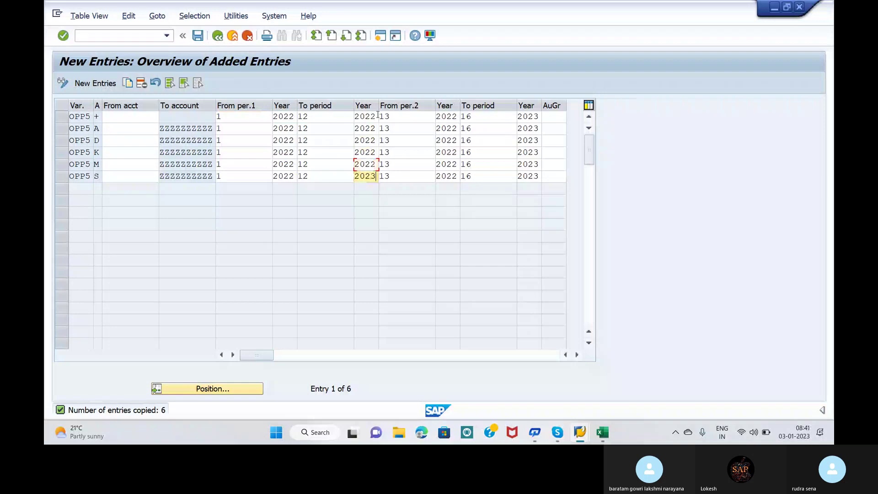
key(BackSpace)
text(2)
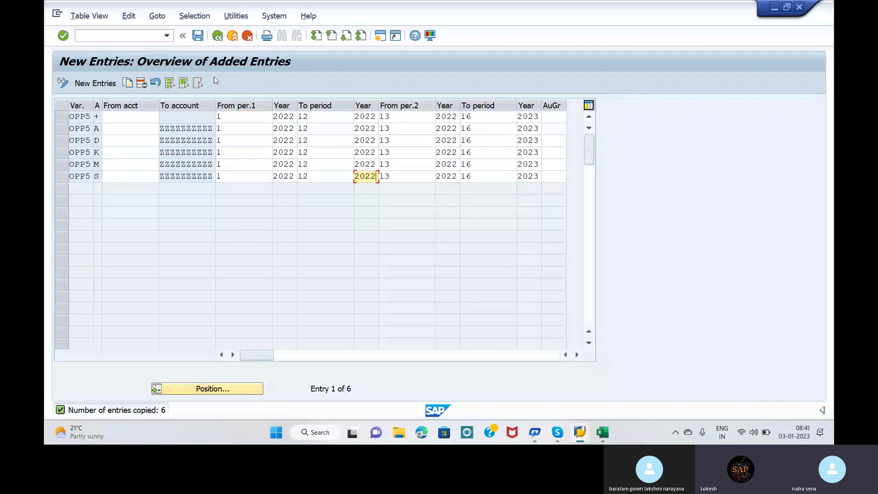
Save the OPP5 posting period entries under the GLOBAL SETTINGS customizing request
click(199, 40)
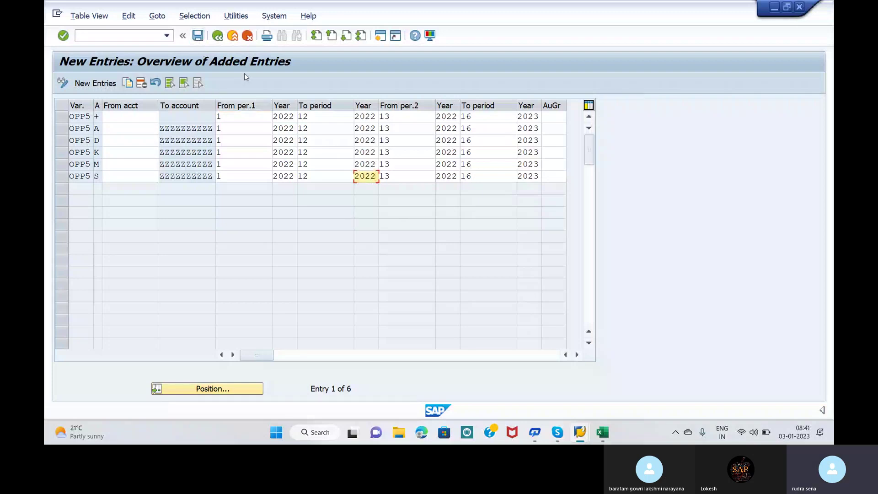
key(ctrl+s)
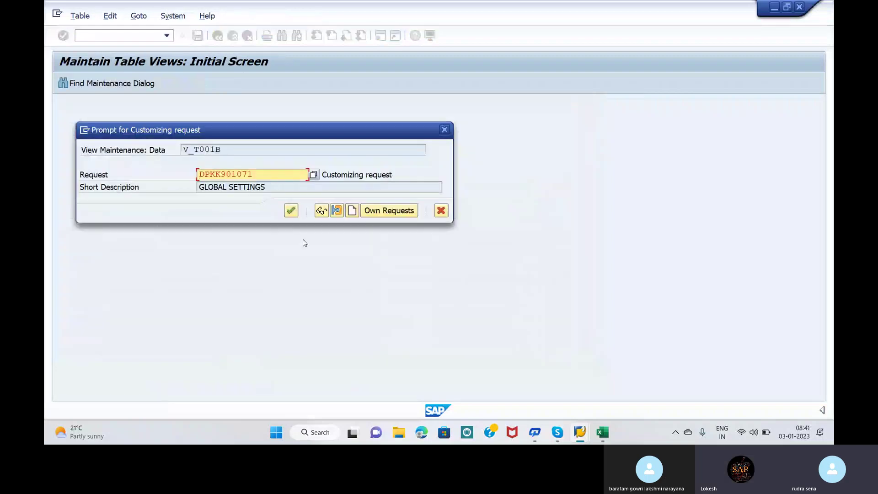
click(290, 210)
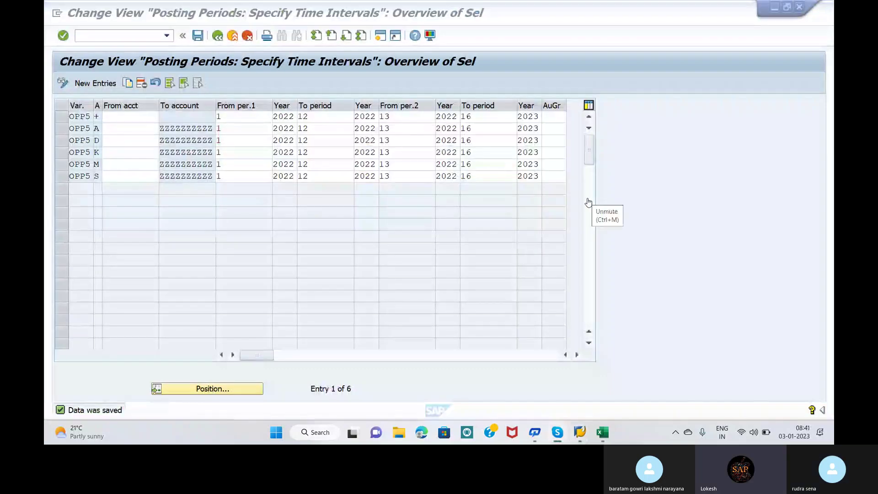
Return to the full posting period overview and look through the time intervals of the other variants
click(218, 35)
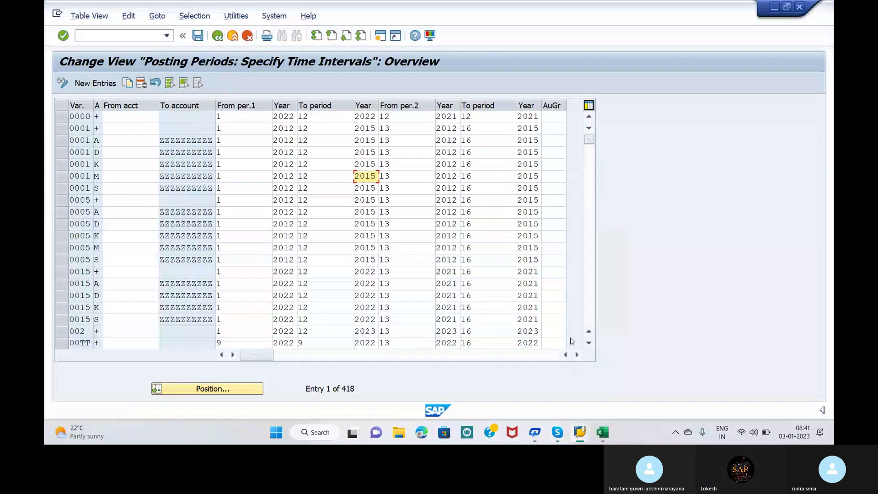
click(591, 341)
click(591, 341)
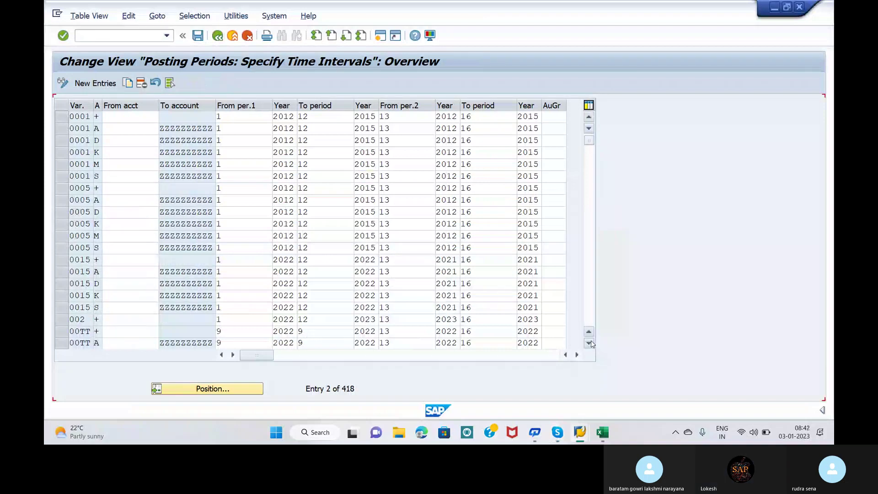
click(591, 341)
click(591, 342)
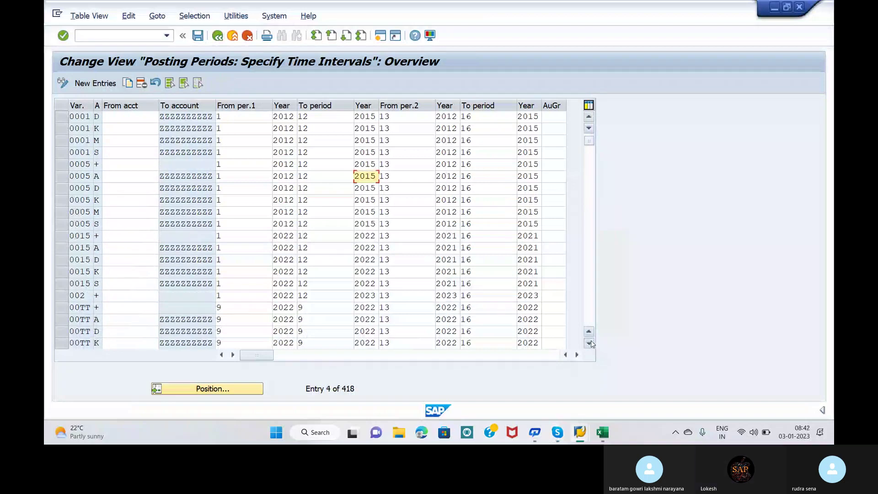
click(591, 342)
click(591, 342)
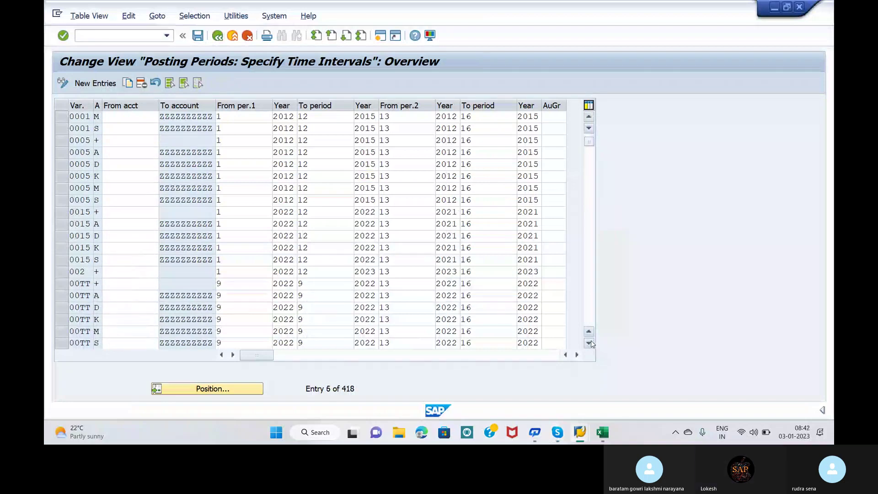
click(591, 343)
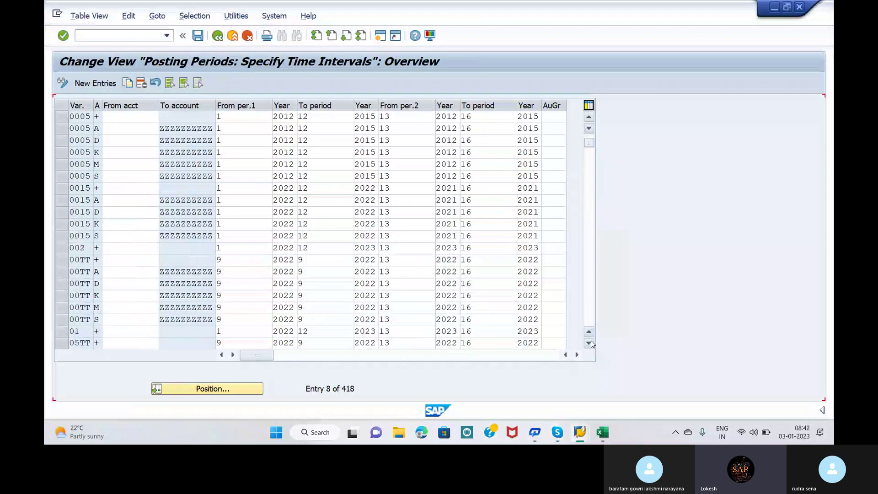
click(590, 342)
click(591, 342)
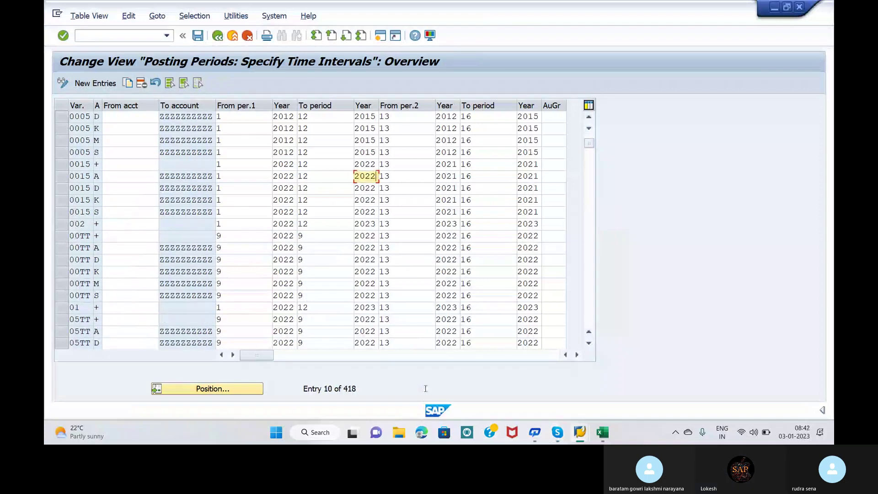
mouse_move(558, 432)
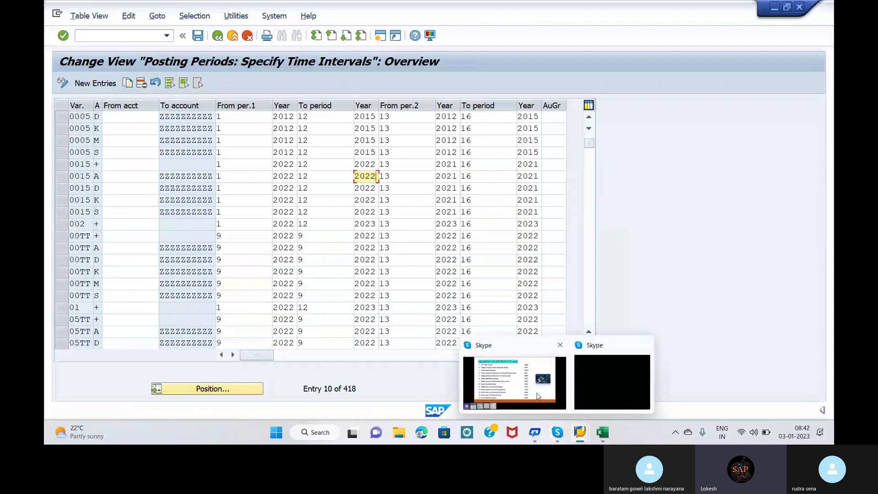
mouse_move(537, 392)
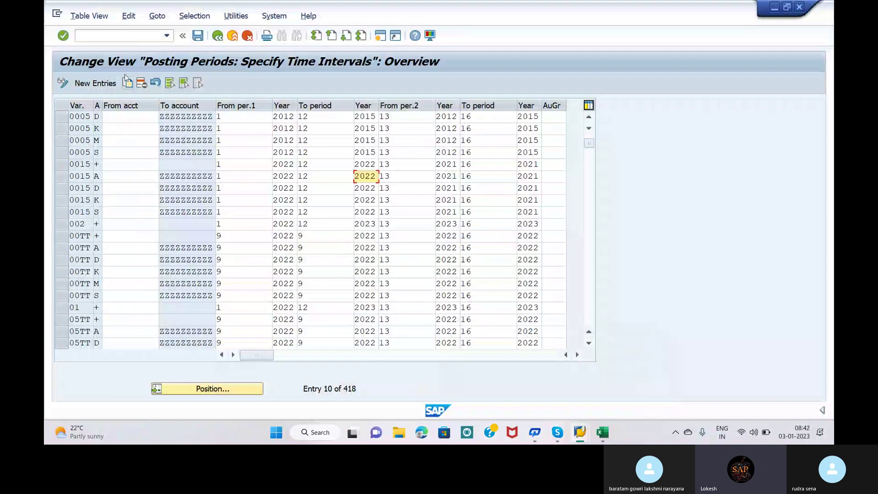
Open the assignment of company codes to posting period variants and locate the entry for company code OPP5
click(117, 34)
text(/)
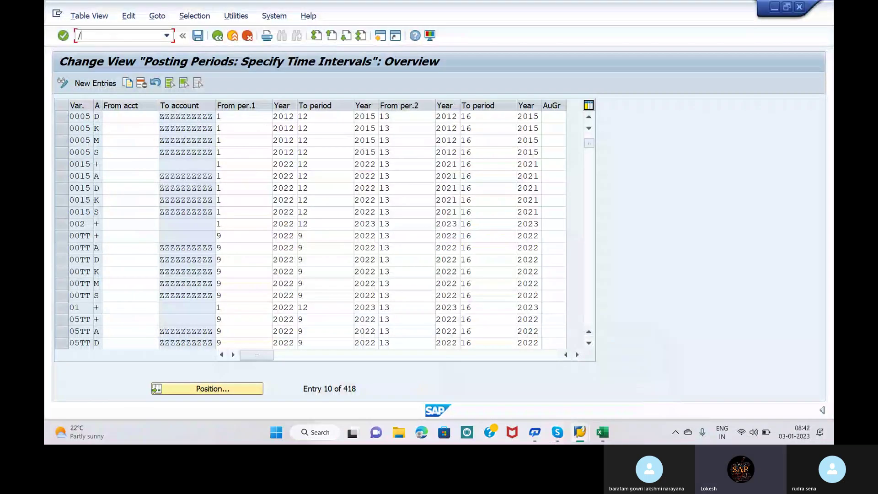
text(NOBB)
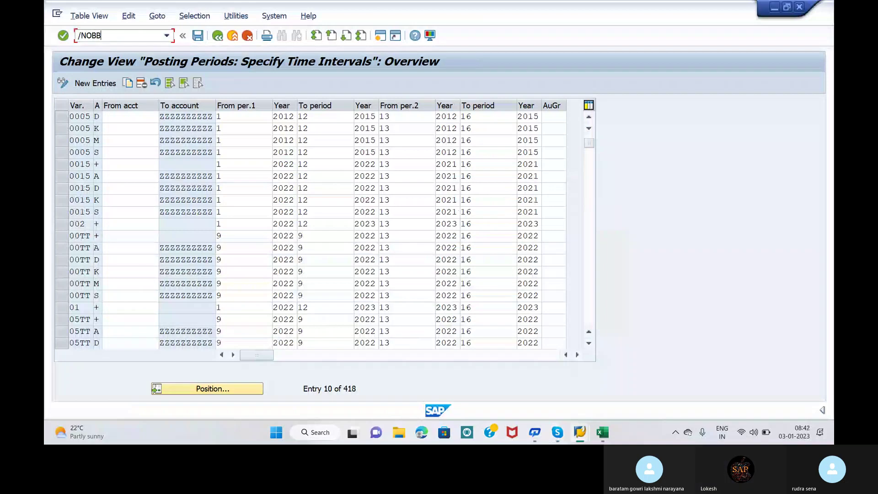
key(Return)
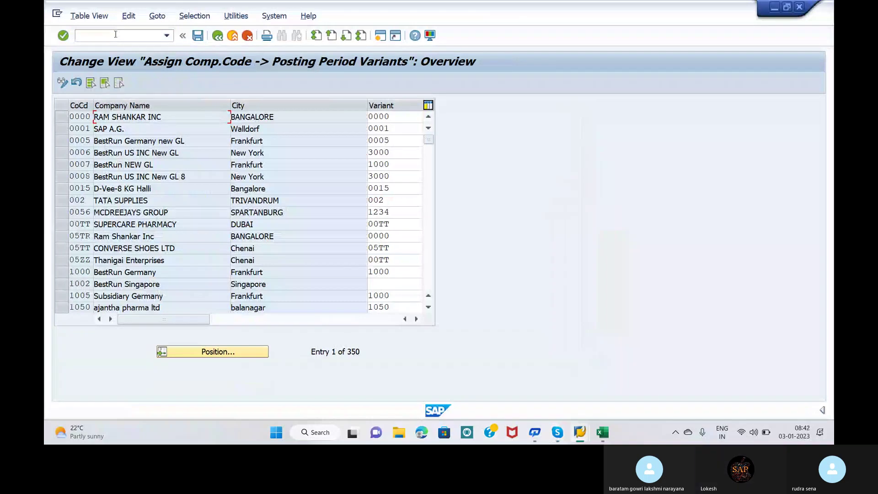
click(231, 352)
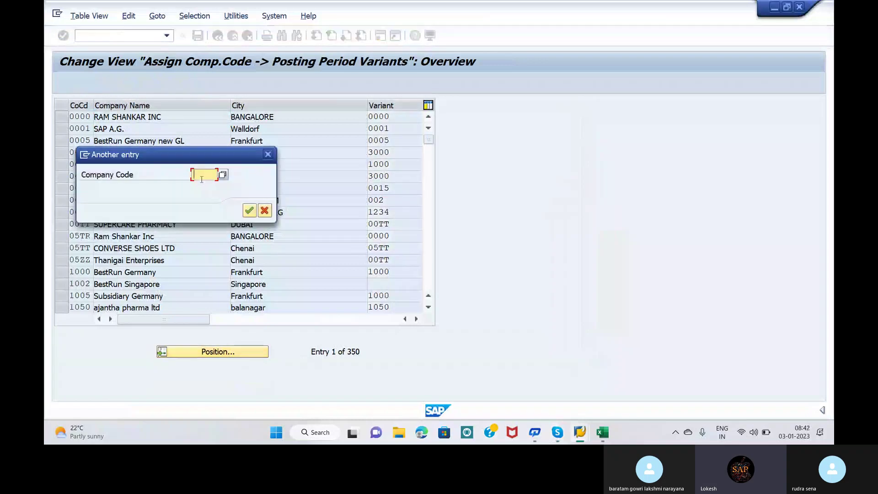
text(OPP)
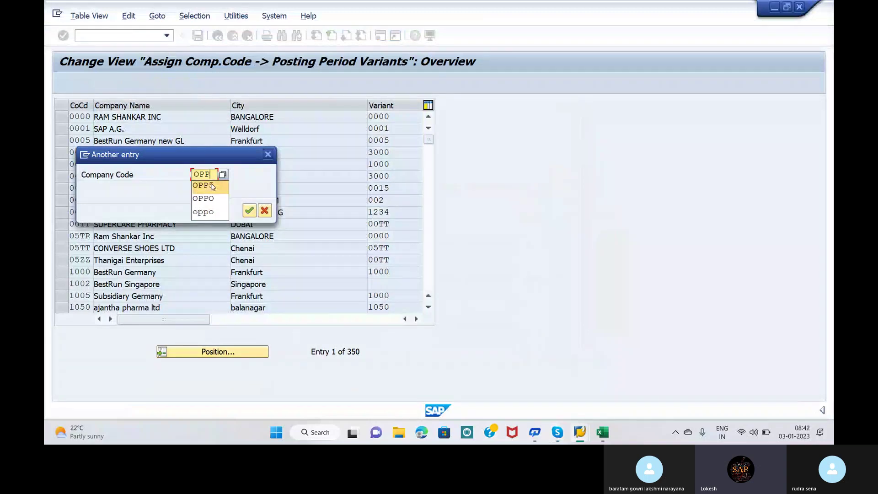
click(210, 185)
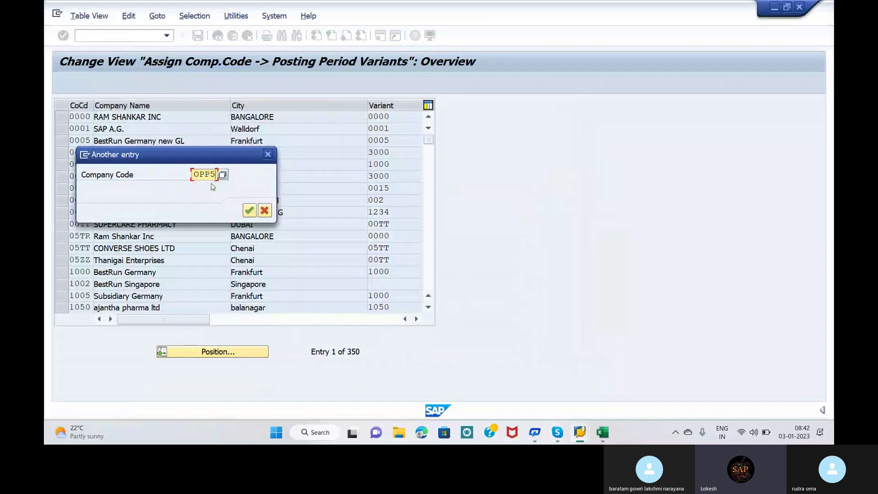
click(250, 211)
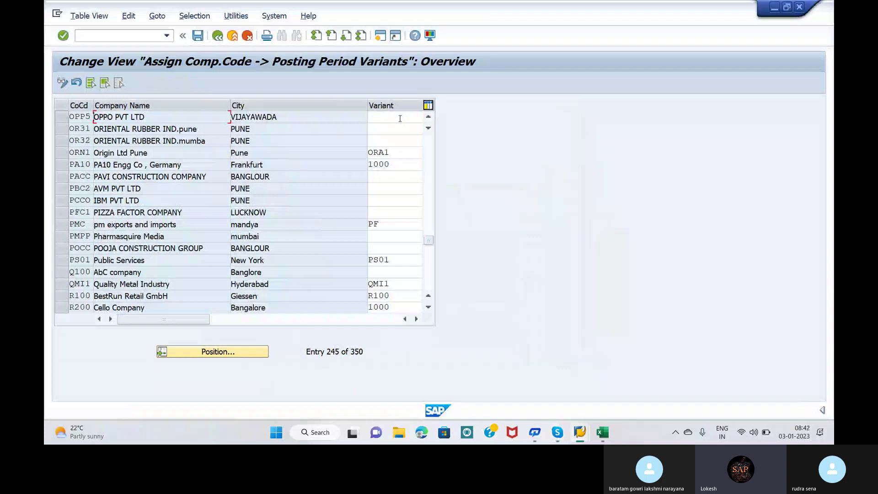
Assign posting period variant OPP5 to company code OPP5 and save it under the GLOBAL SETTINGS customizing request
click(400, 119)
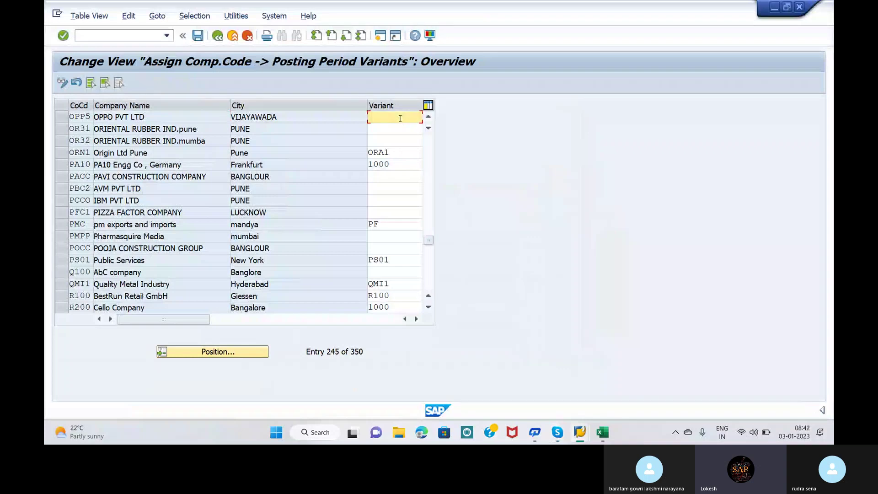
text(OPP)
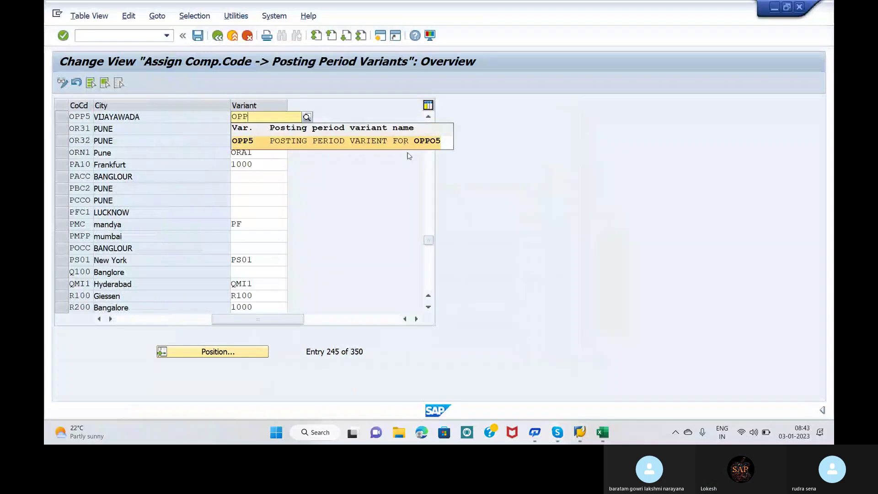
click(394, 142)
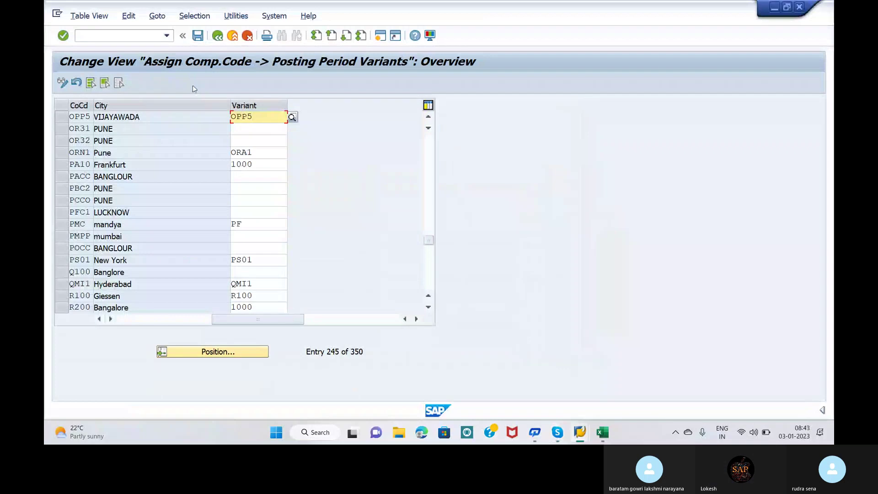
click(198, 35)
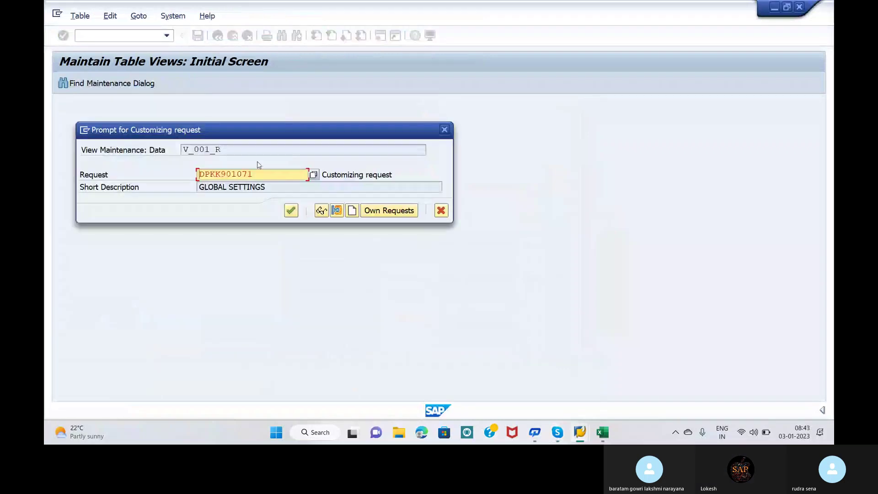
click(291, 210)
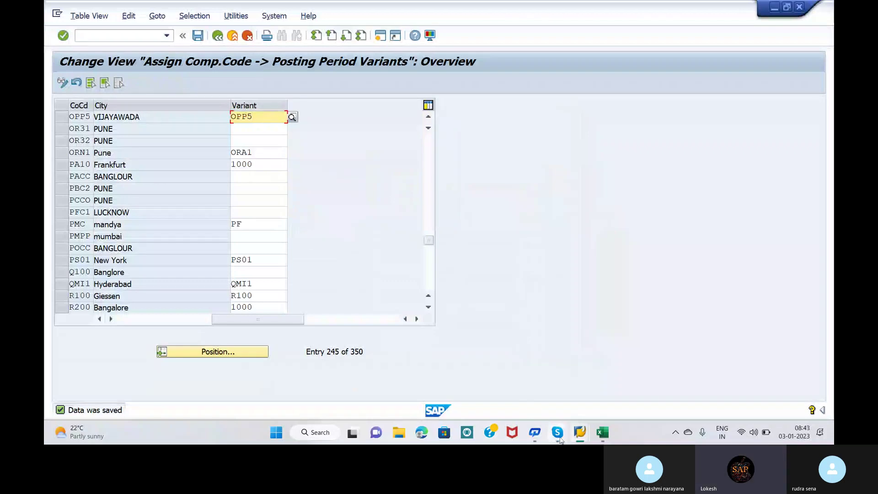
Open the field status variants overview with transaction OBC4
mouse_move(558, 432)
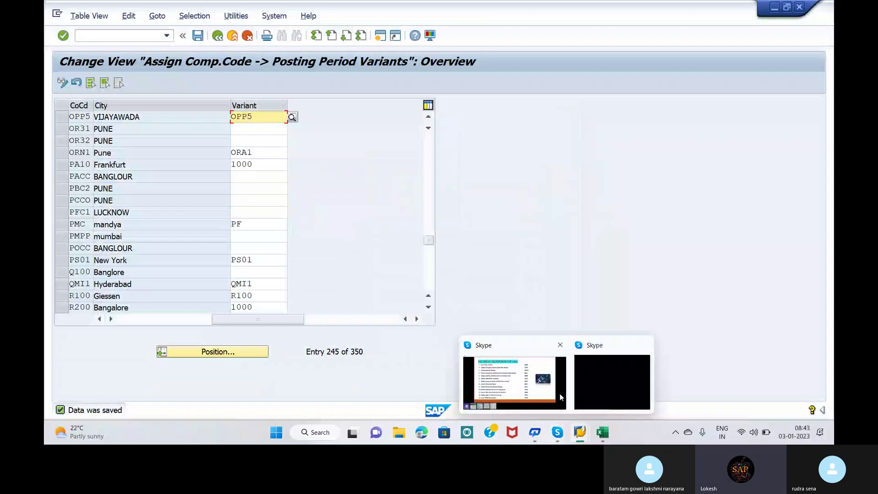
mouse_move(560, 393)
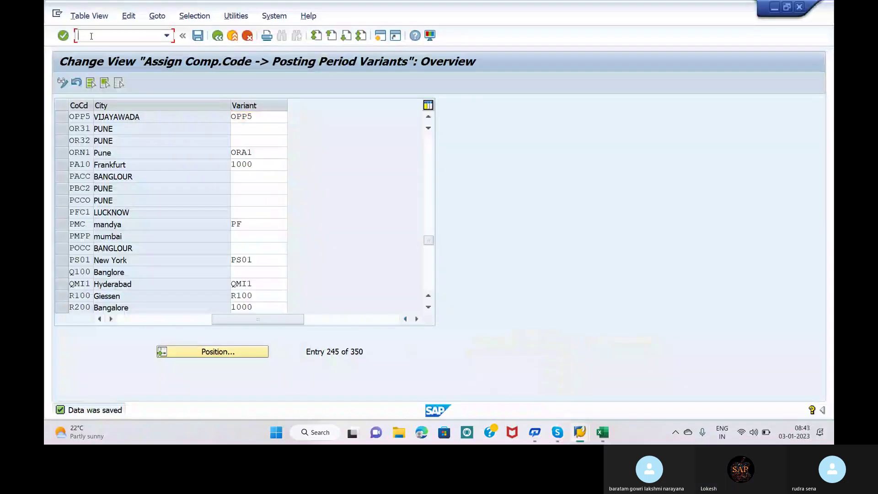
text(NOB)
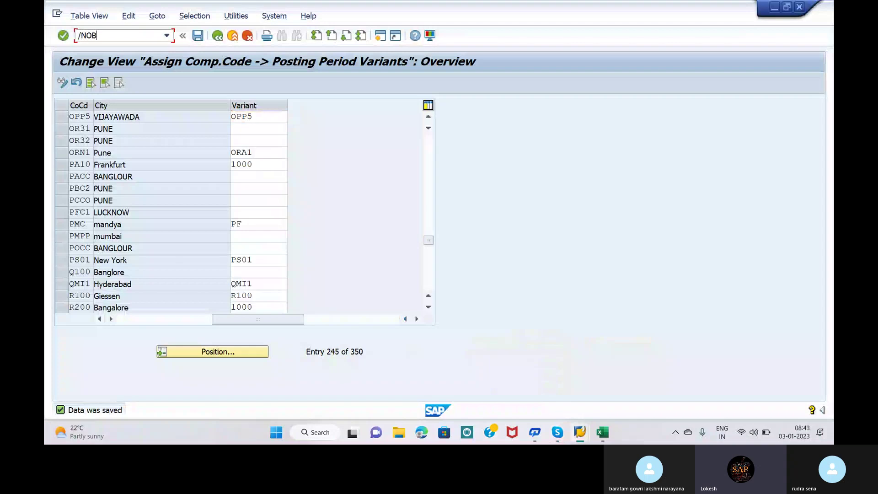
text(C4)
key(Return)
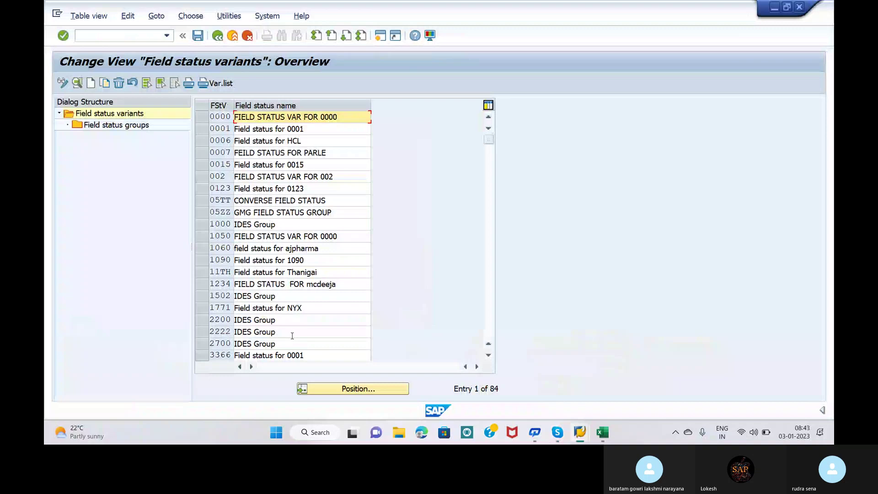
Copy field status variant 0001 to a new variant OPP5 together with all its dependent entries
click(201, 130)
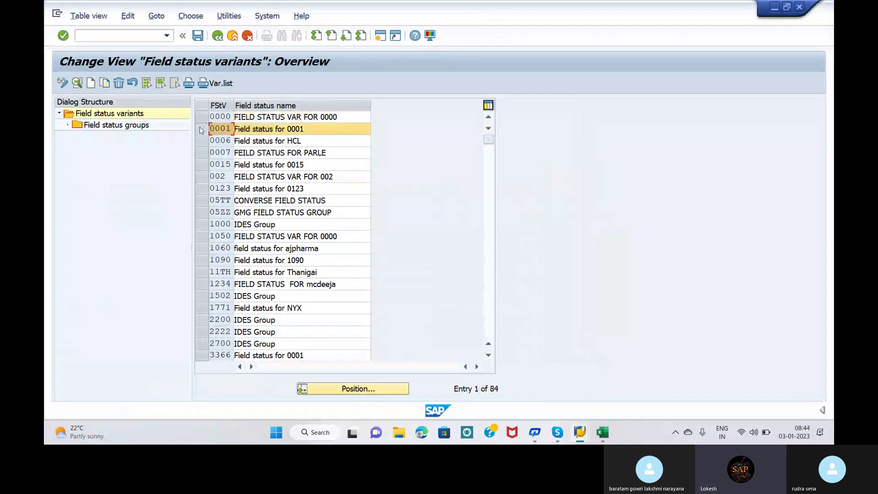
click(105, 84)
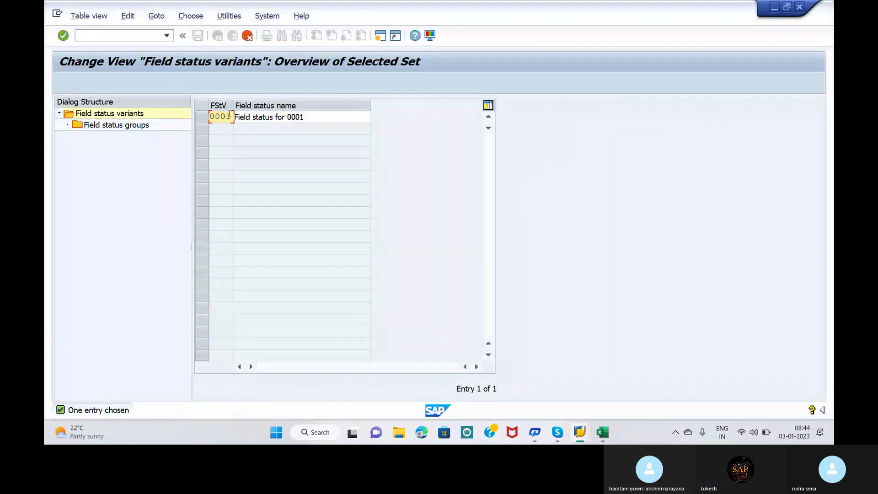
key(BackSpace)
key(BackSpace)
key(BackSpace)
key(BackSpace)
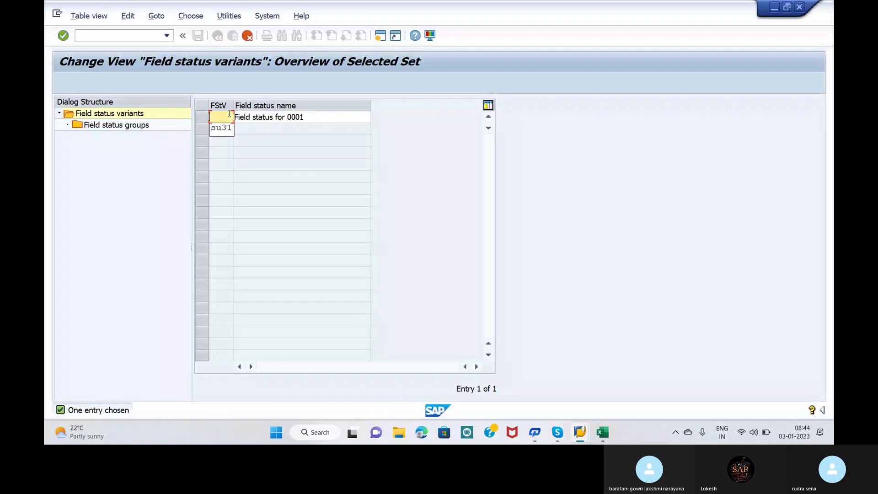
text(0PP5)
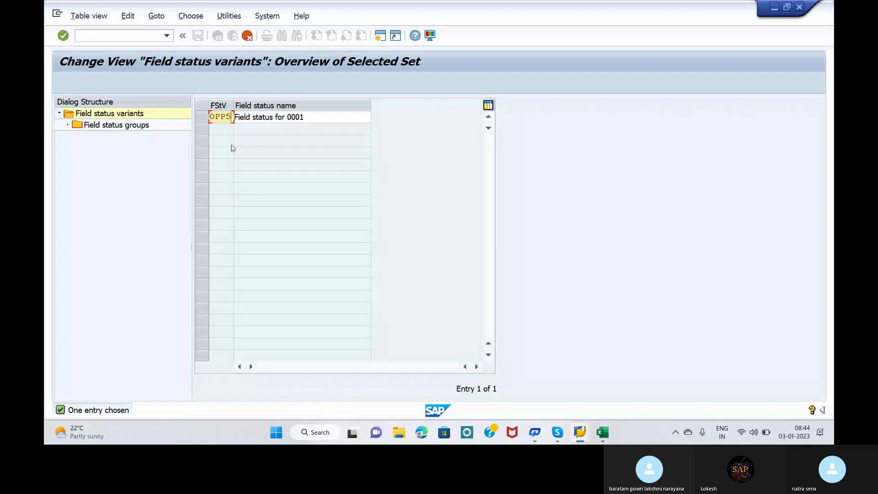
key(Return)
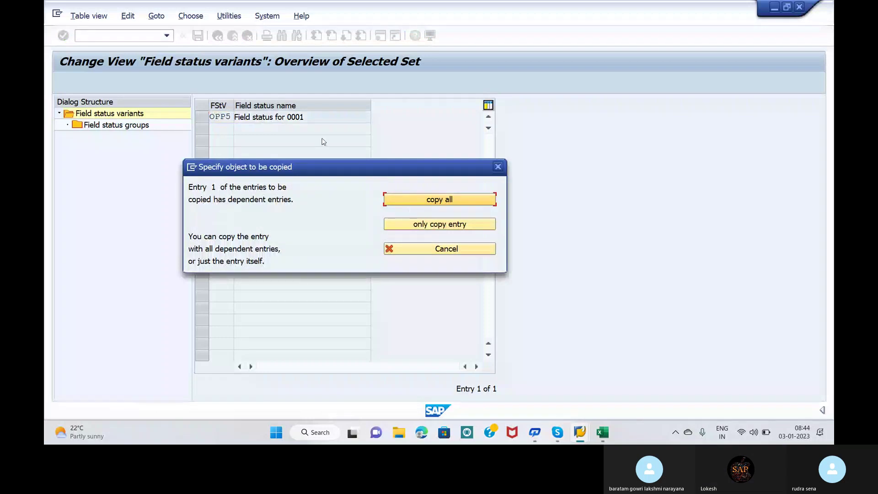
click(467, 201)
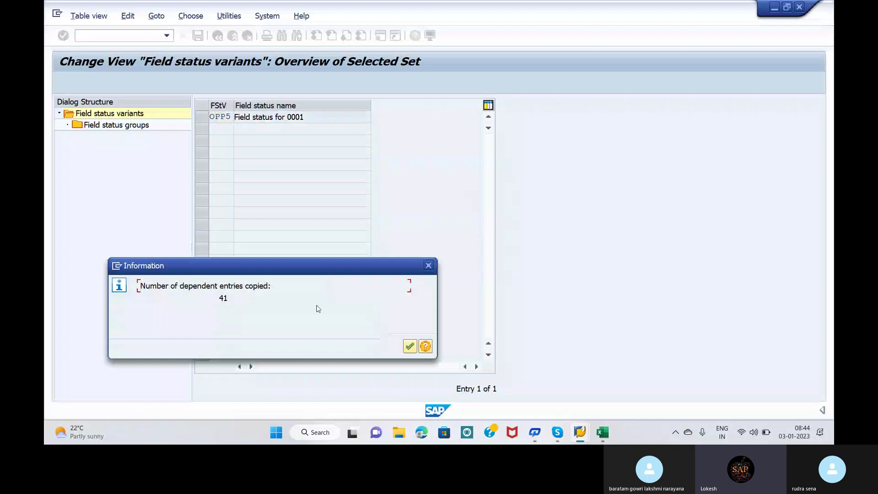
click(410, 347)
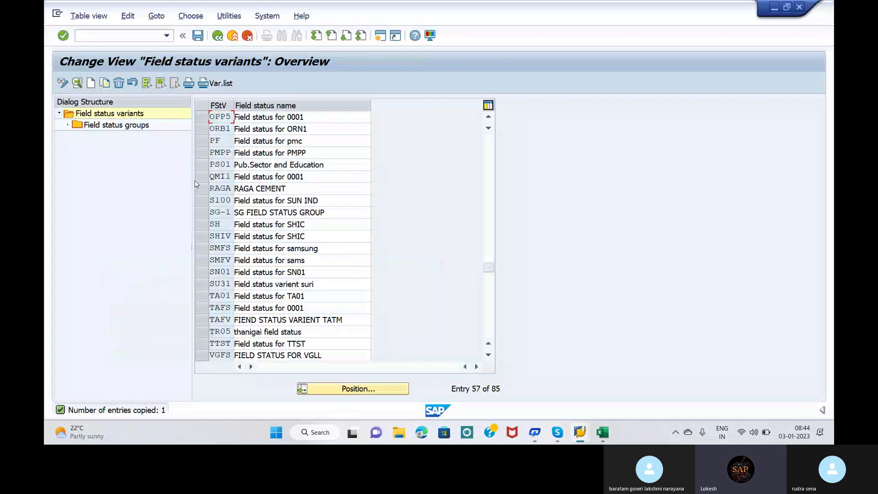
Name field status variant OPP5 "Field status for OPPO5" and save it under the GLOBAL SETTINGS customizing request
click(305, 117)
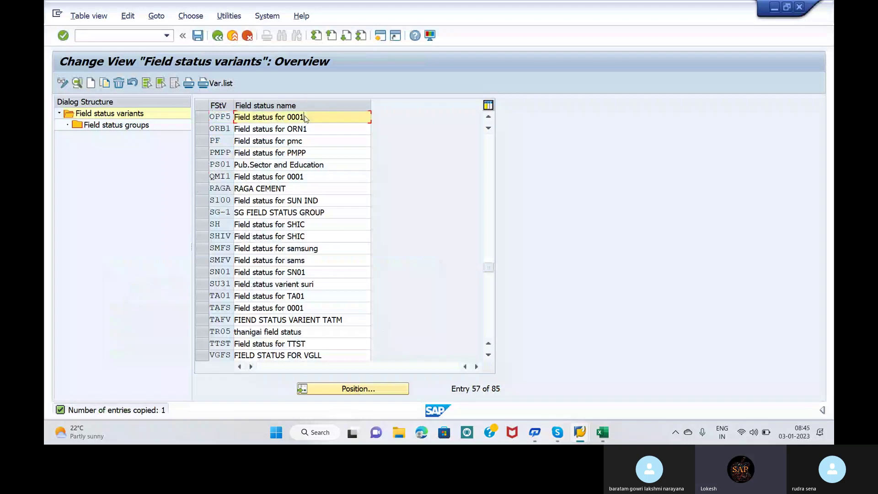
key(BackSpace)
key(BackSpace)
key(BackSpace)
key(BackSpace)
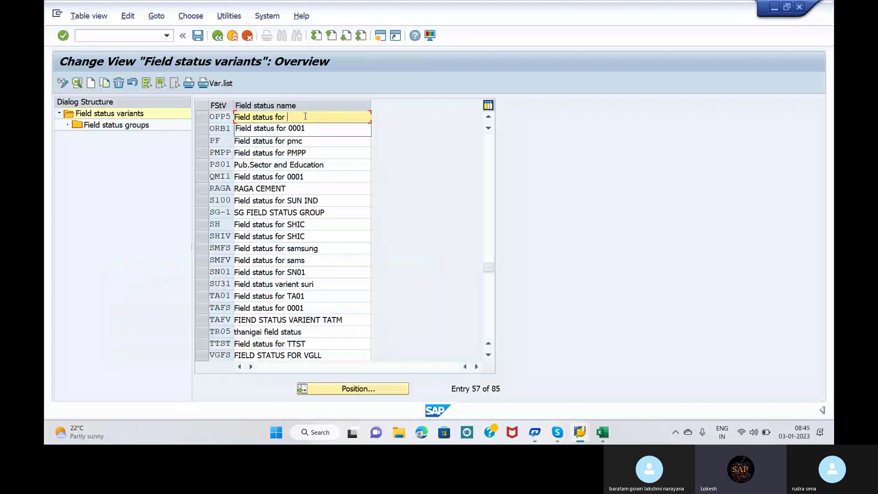
text(OPPO5)
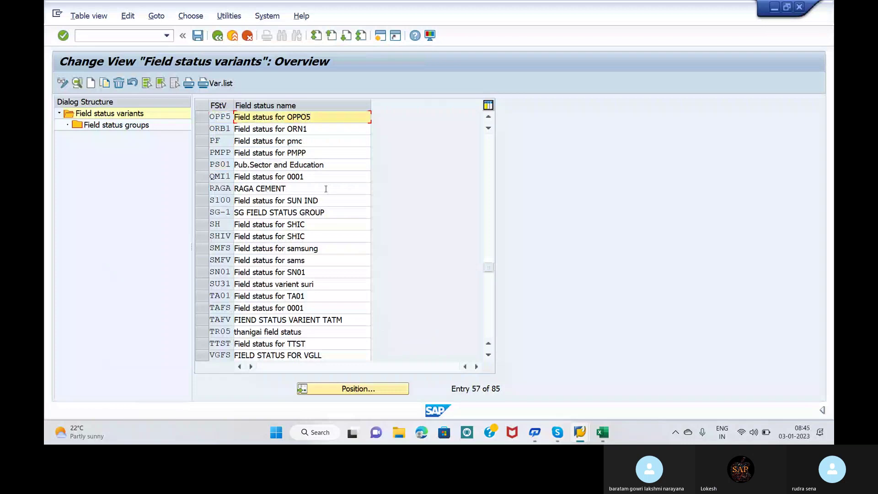
click(198, 41)
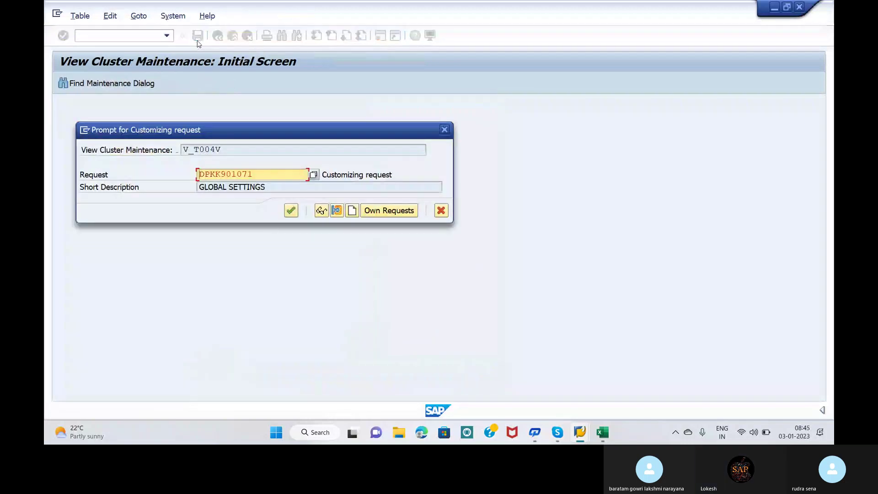
click(290, 214)
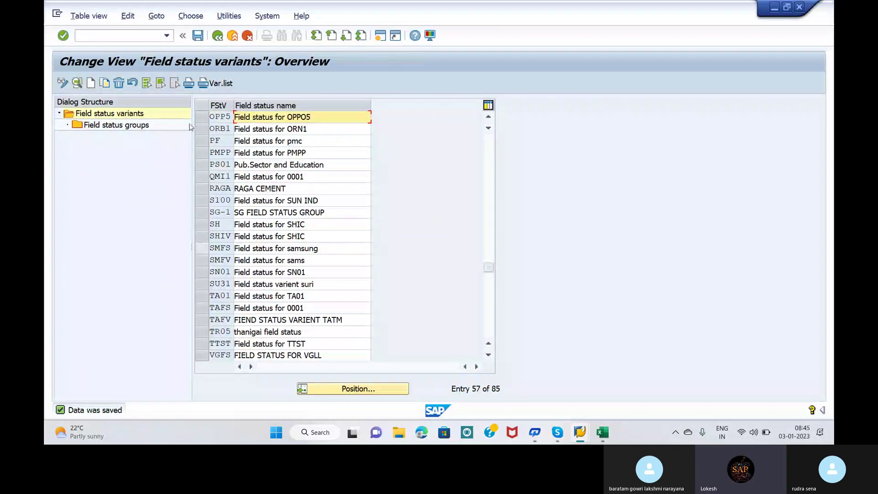
Open the field status groups of variant OPP5 and display the general data settings of group G001
click(203, 117)
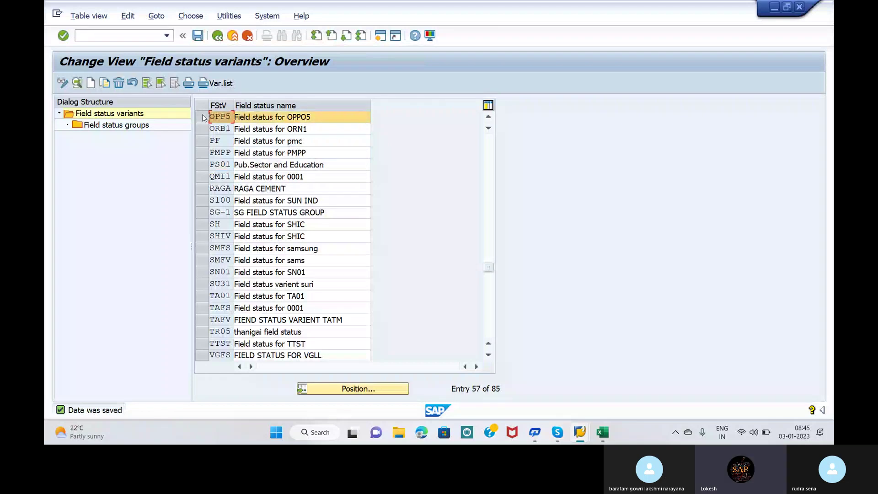
double_click(110, 126)
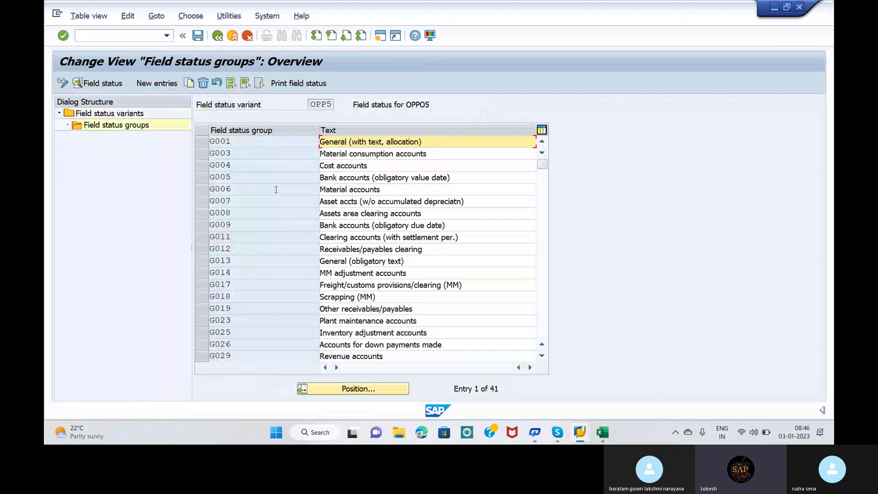
double_click(432, 142)
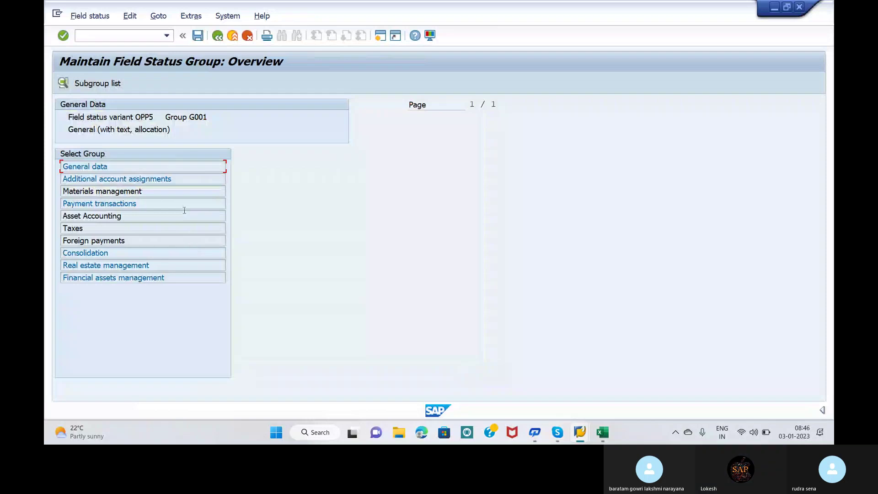
double_click(190, 166)
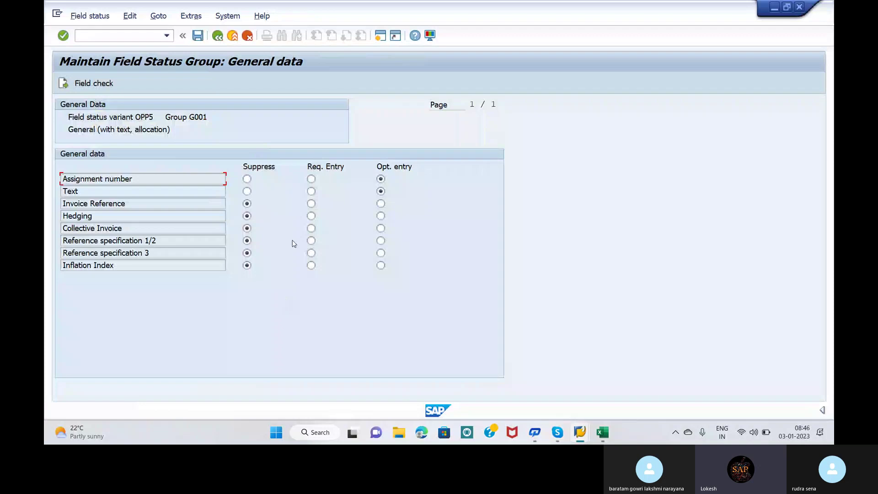
Set Assignment number and Text to required entry in the general data of group G001
click(312, 179)
click(311, 179)
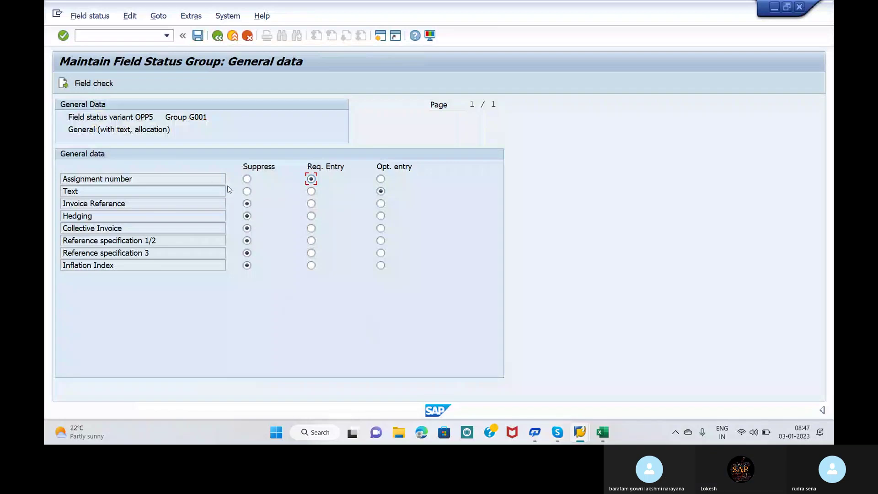
click(312, 192)
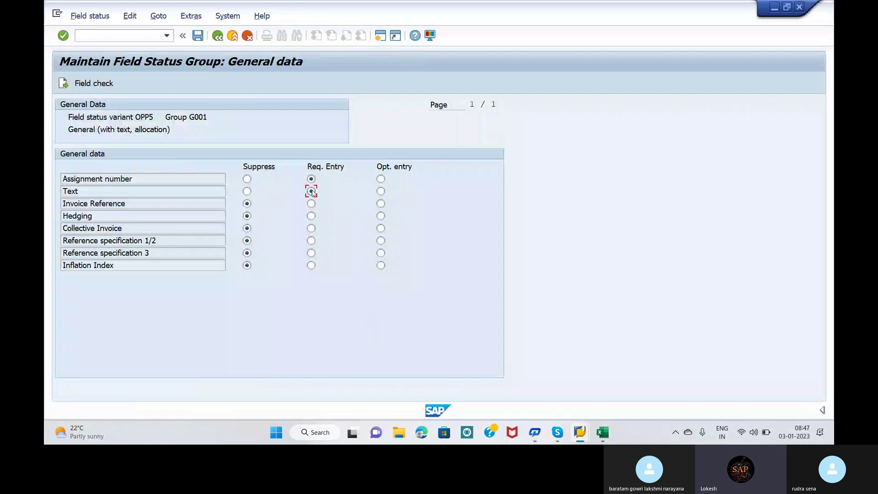
Restore Text and Assignment number to optional entry and return to the overview of group G001
click(380, 191)
click(381, 180)
click(219, 36)
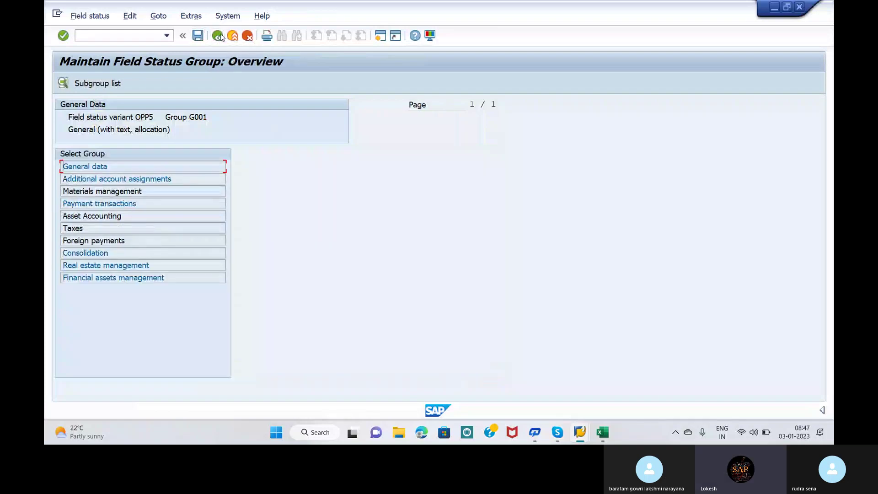
Review the additional account assignments settings of field status group G001 and return to the field status groups list
click(219, 36)
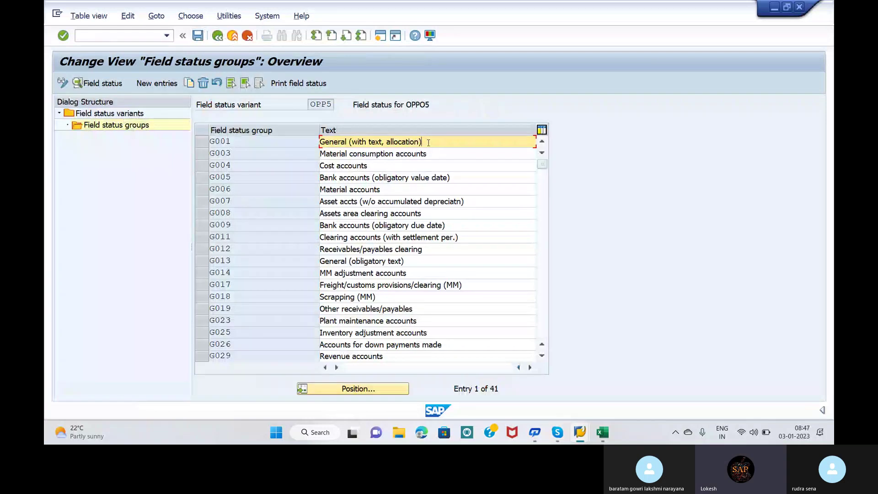
double_click(429, 143)
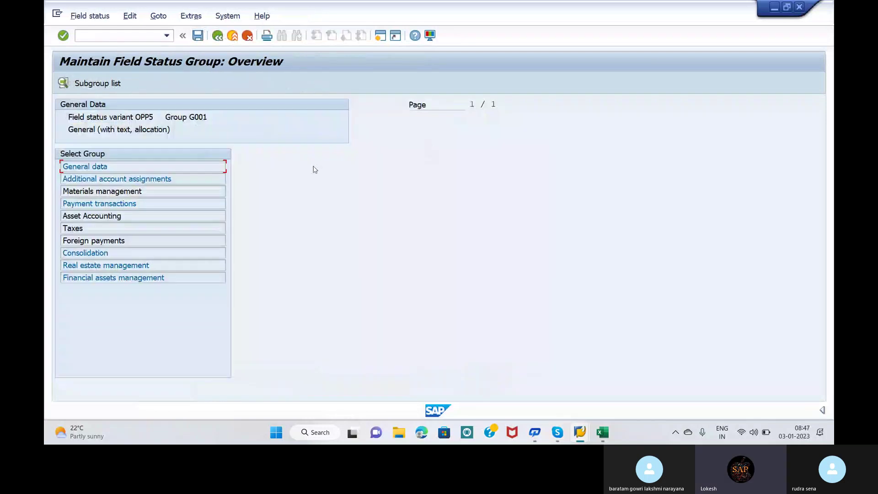
double_click(197, 178)
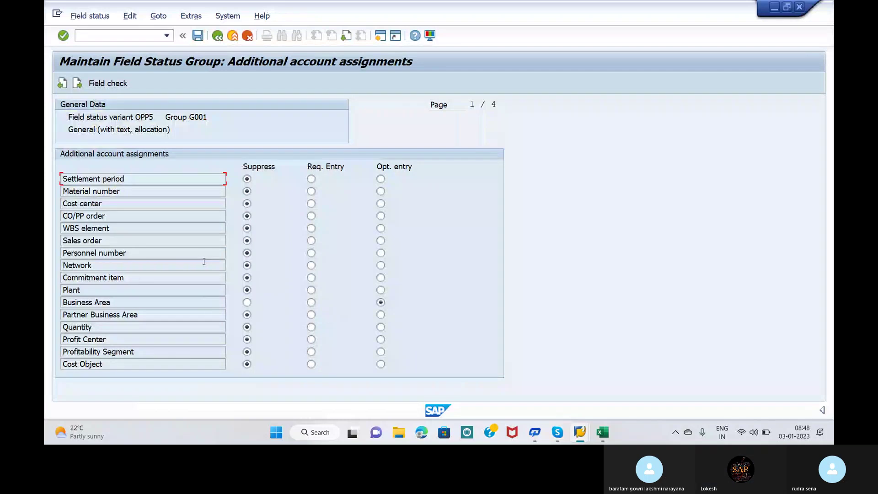
click(218, 35)
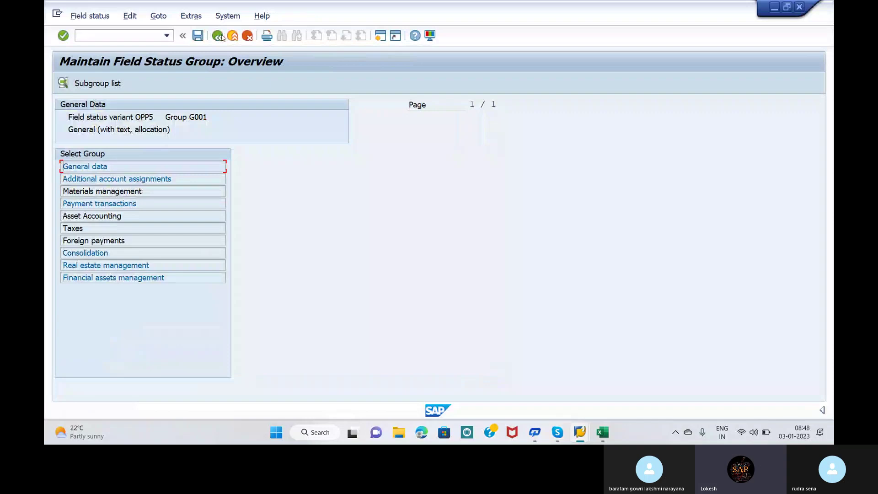
click(218, 36)
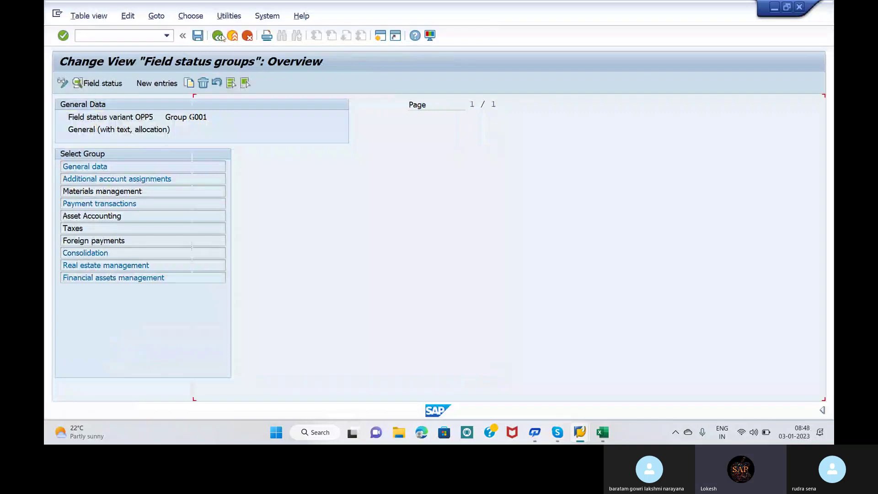
Review the Materials management and Payment transactions settings of group G001, and return to the field status groups list
key(F2)
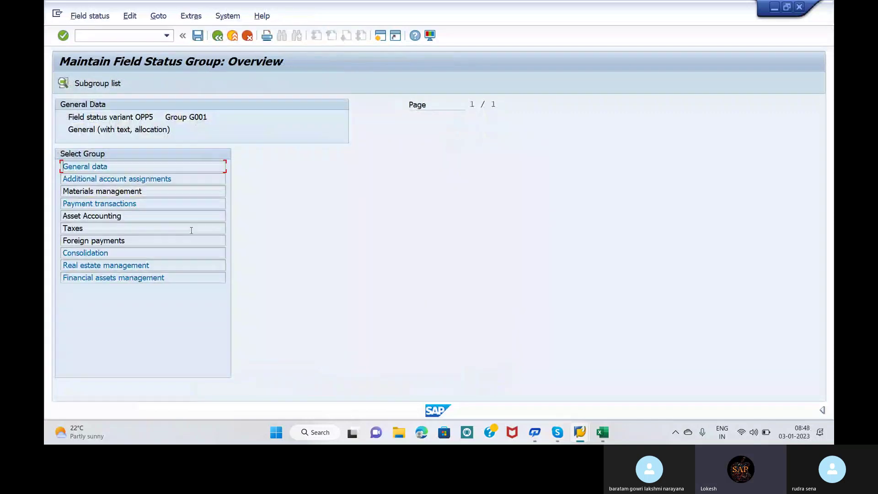
double_click(166, 192)
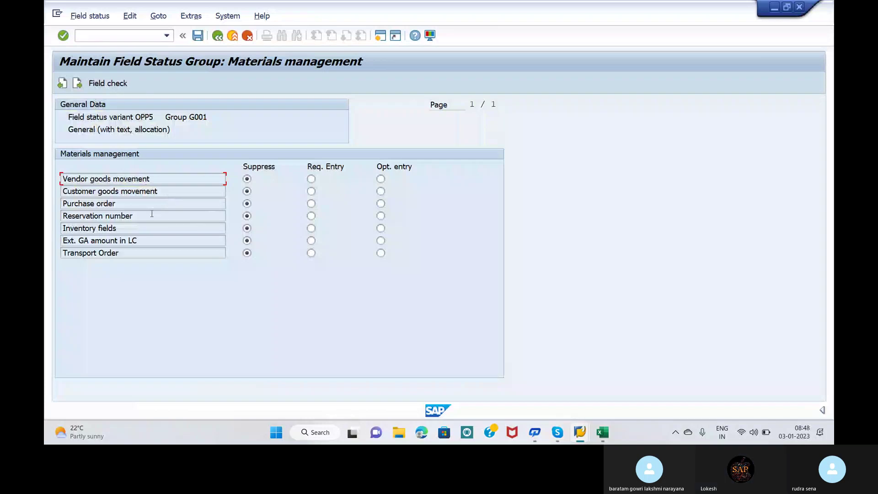
click(219, 36)
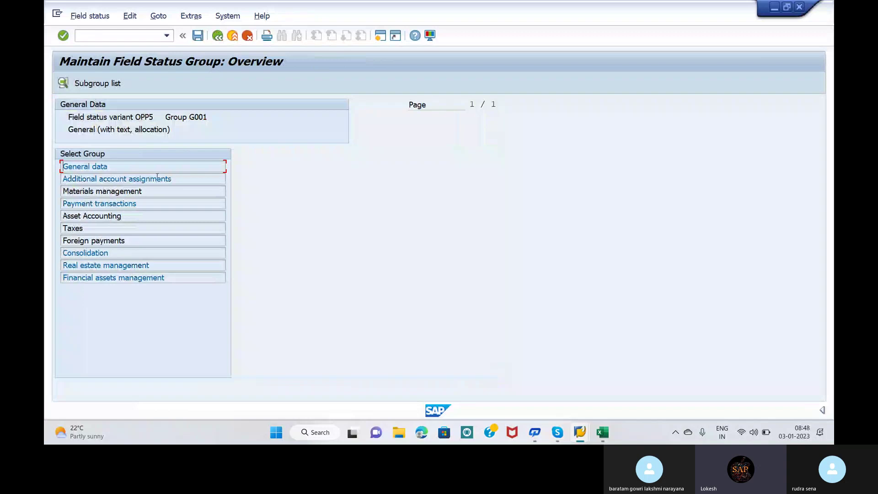
double_click(152, 203)
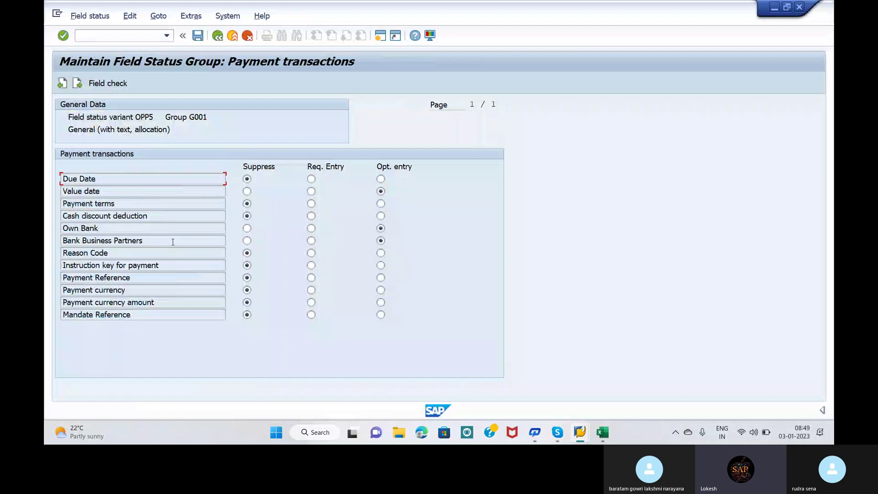
click(218, 36)
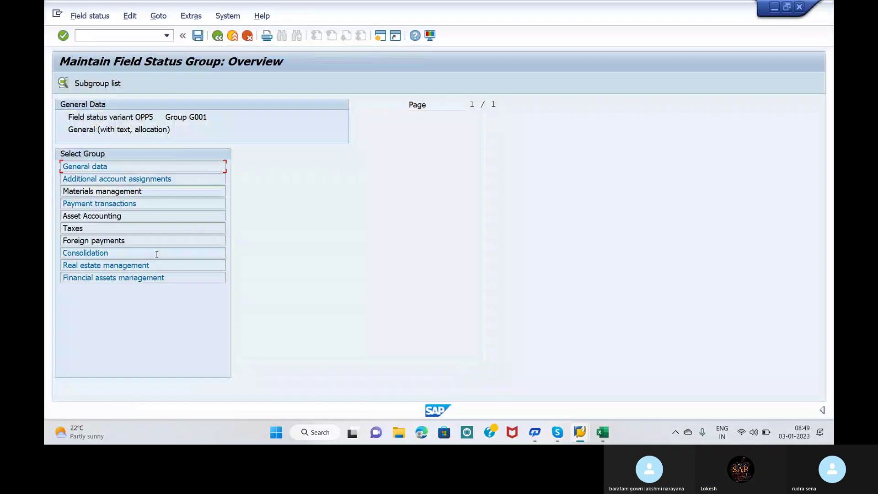
click(218, 37)
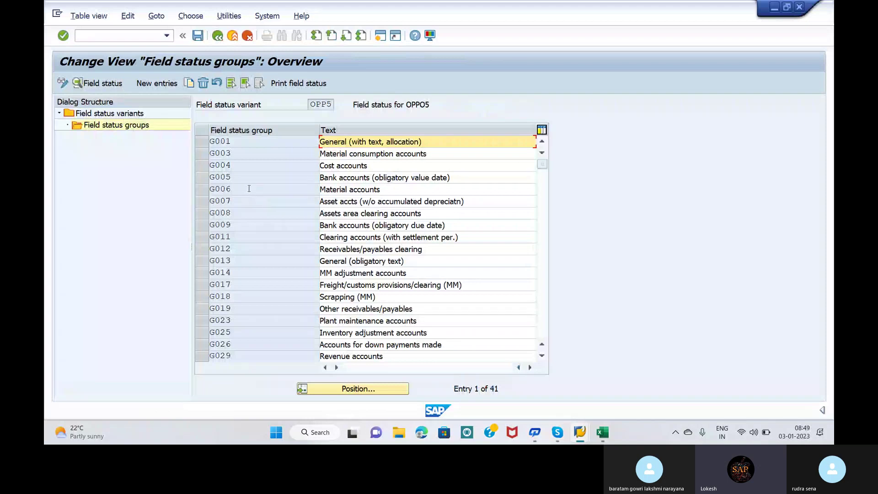
Save the field status groups of variant OPP5 and open transaction OBC5 after checking the T-code list
mouse_move(557, 433)
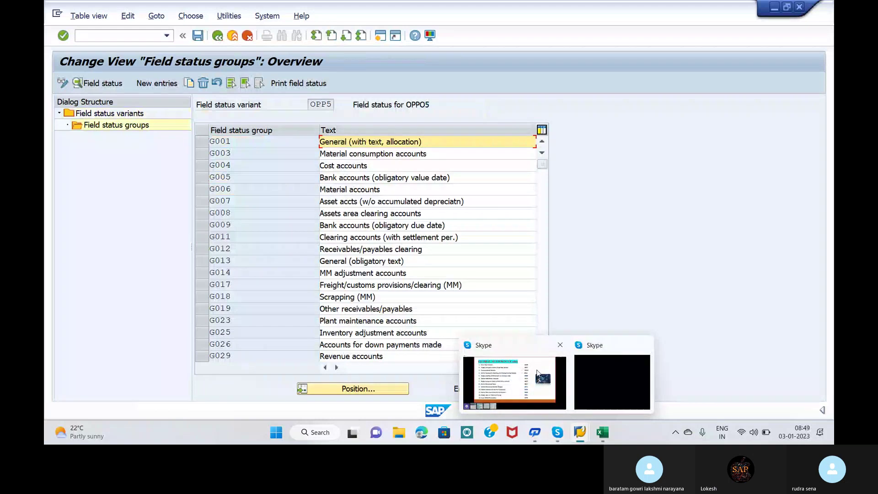
mouse_move(537, 373)
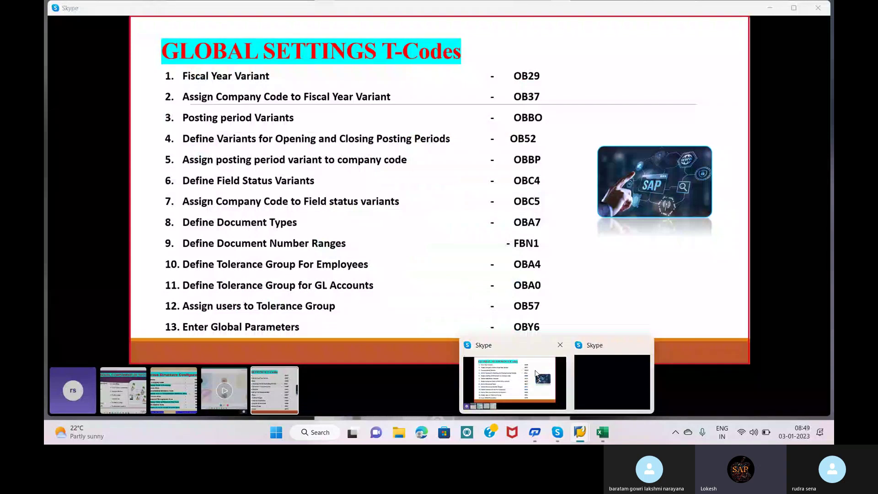
click(535, 433)
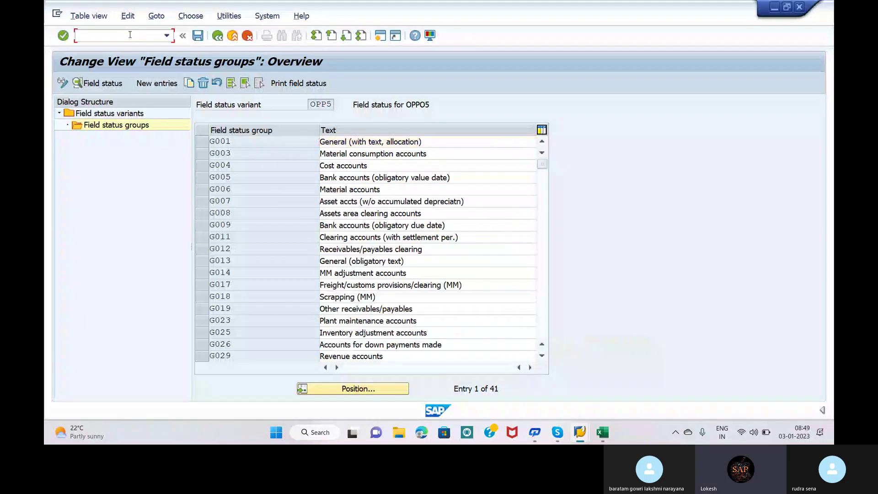
click(199, 37)
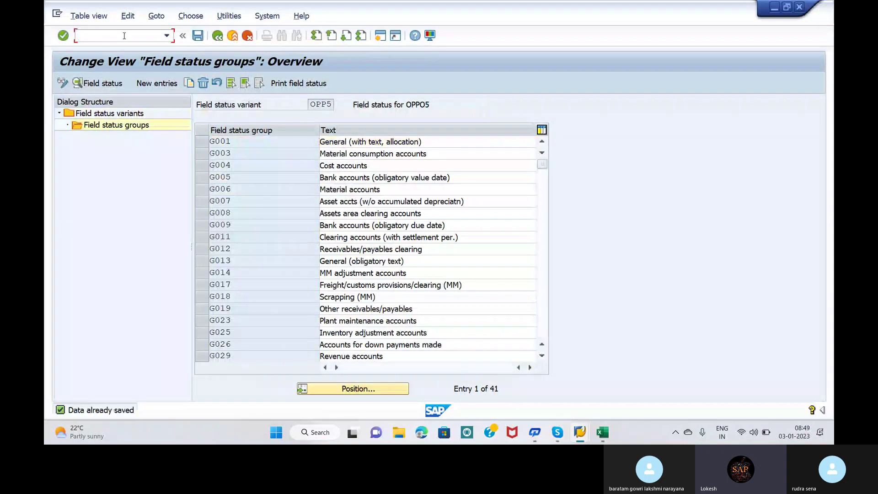
text(NOBC5)
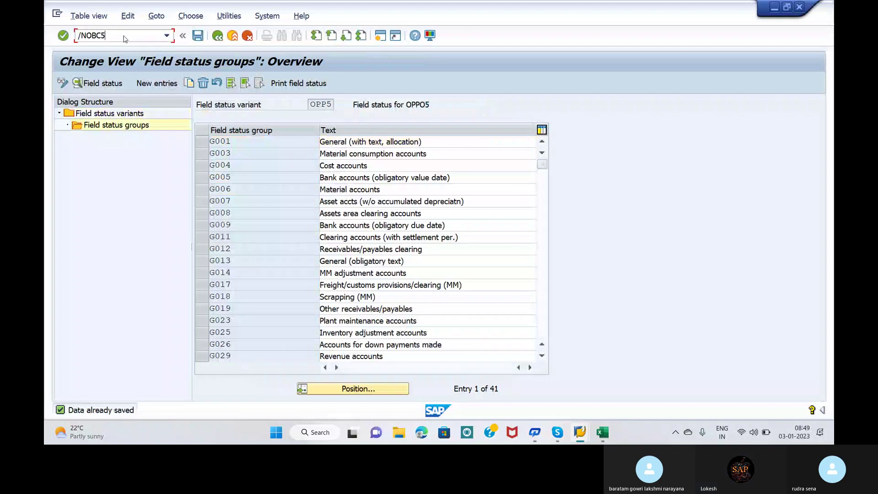
key(Return)
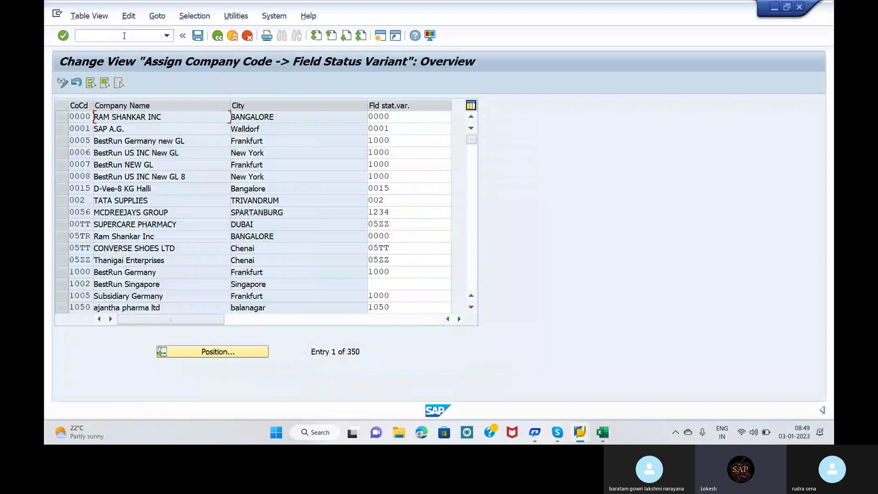
Find company code OPP5 in the assignment table and assign field status variant OPP5 to it
click(225, 352)
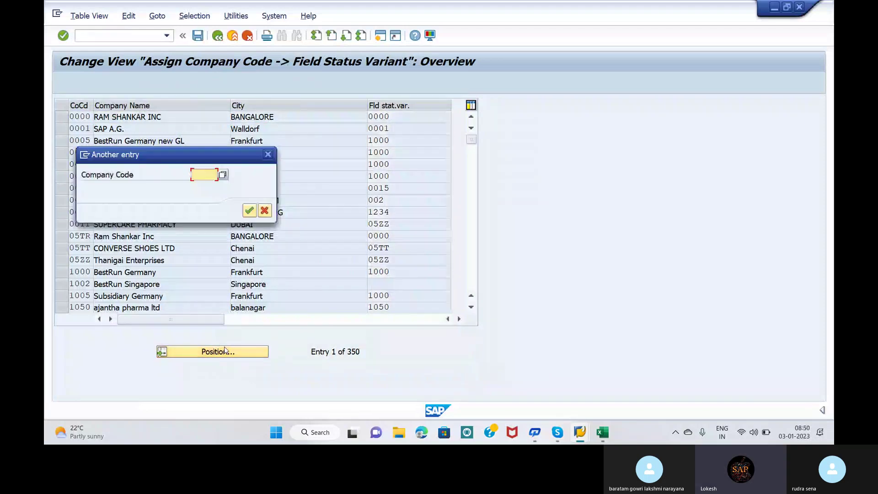
text(OPP)
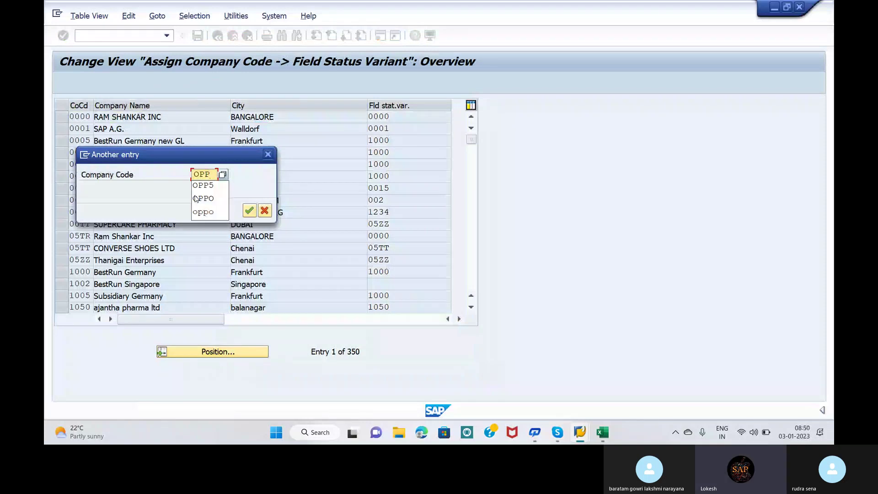
click(248, 211)
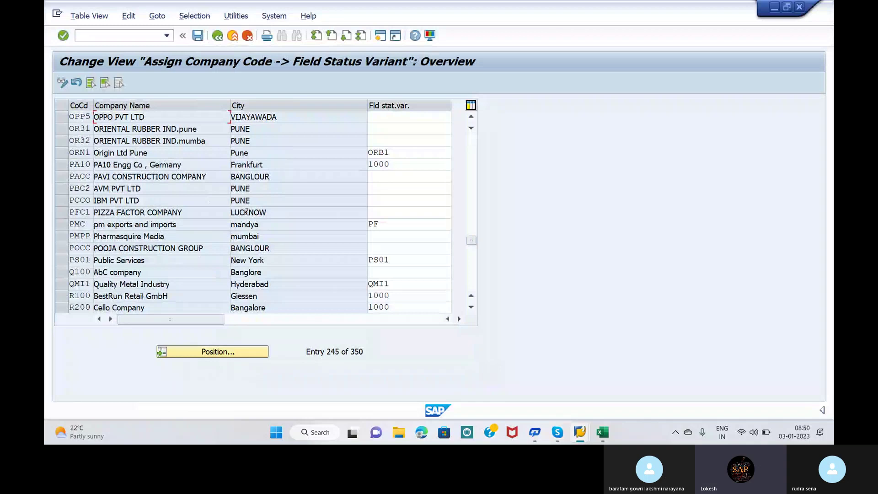
click(409, 116)
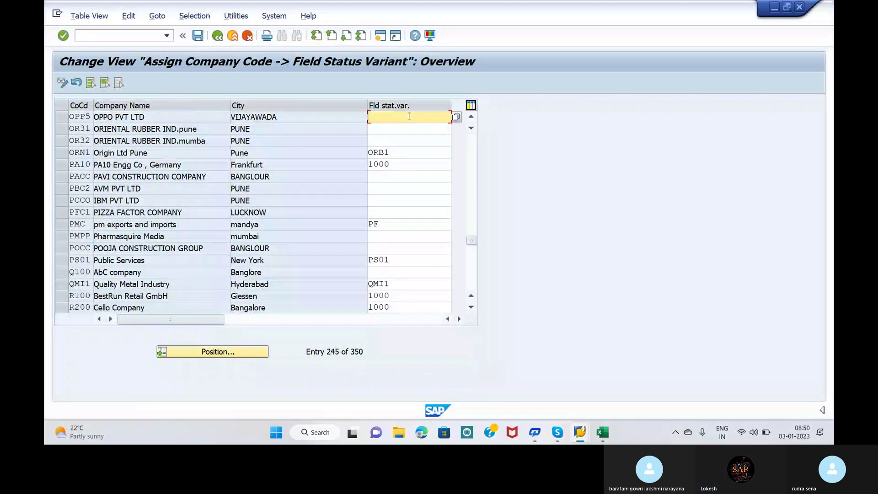
text(OPPP)
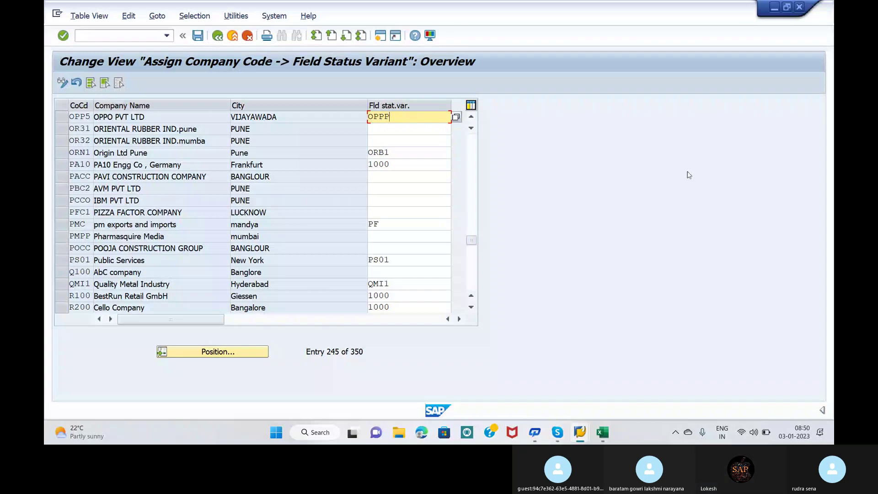
click(587, 200)
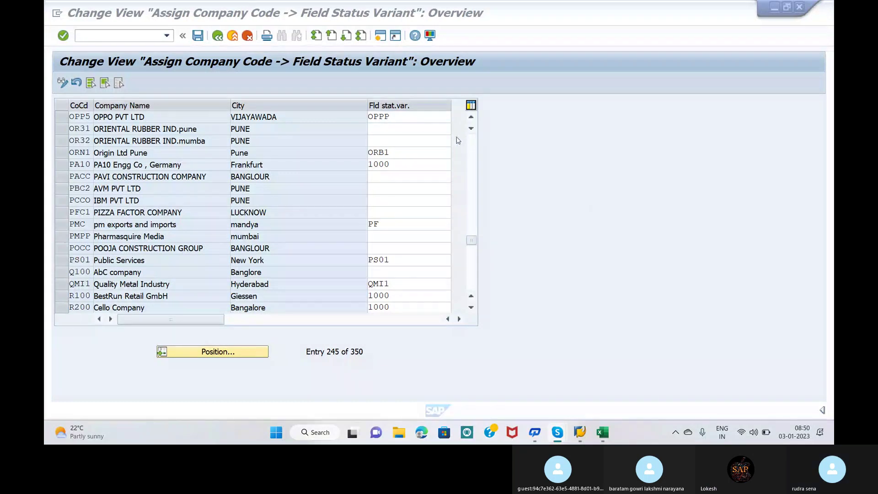
click(415, 118)
click(415, 117)
key(BackSpace)
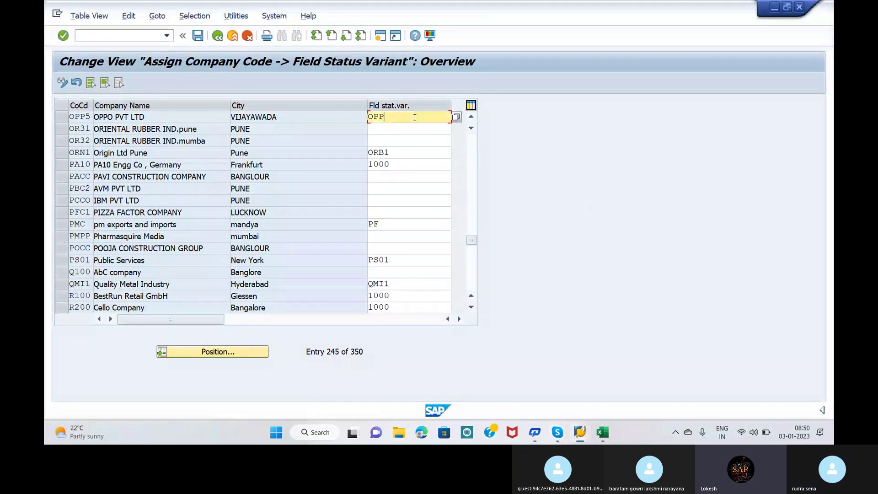
text(5)
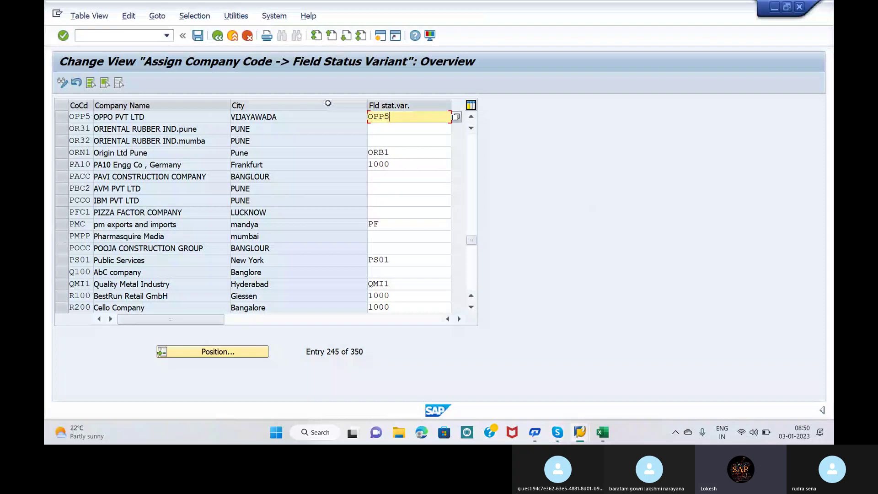
click(306, 146)
key(Return)
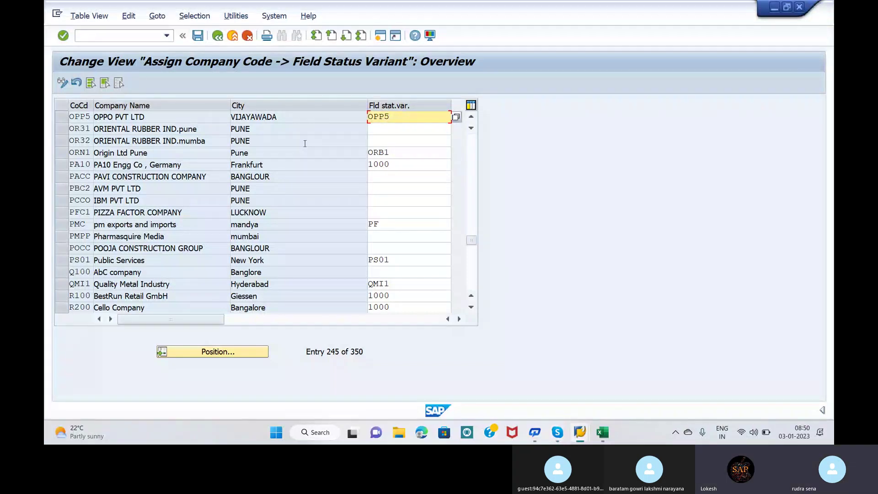
Save the field status variant assignment under the GLOBAL SETTINGS customizing request
click(204, 37)
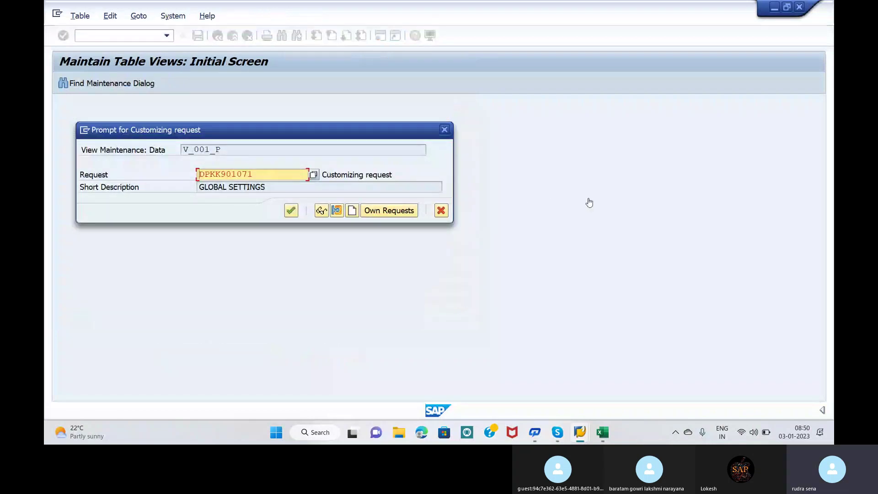
key(Return)
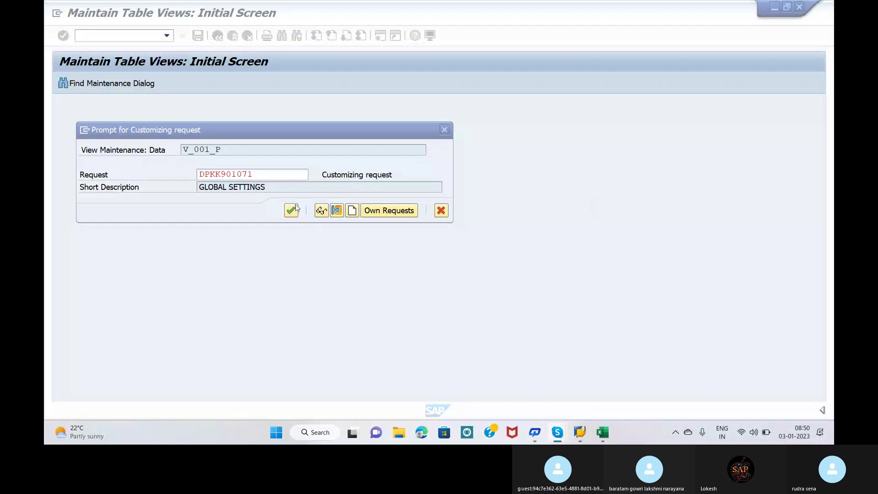
click(291, 211)
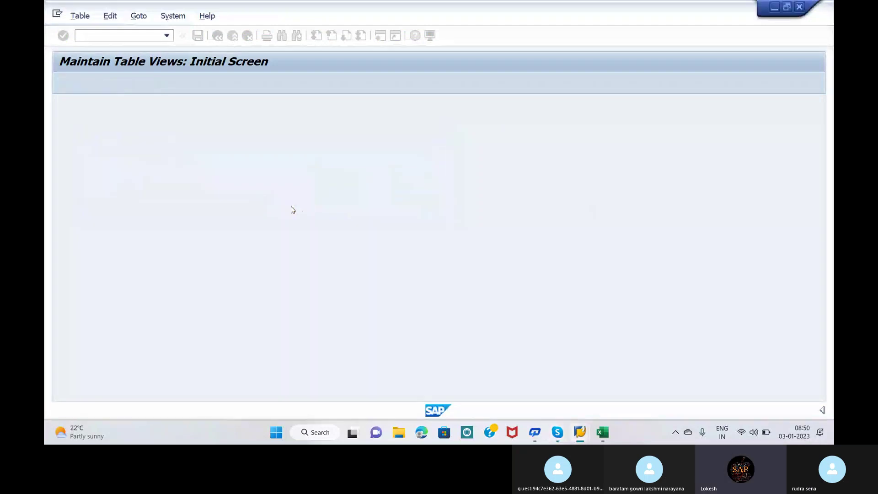